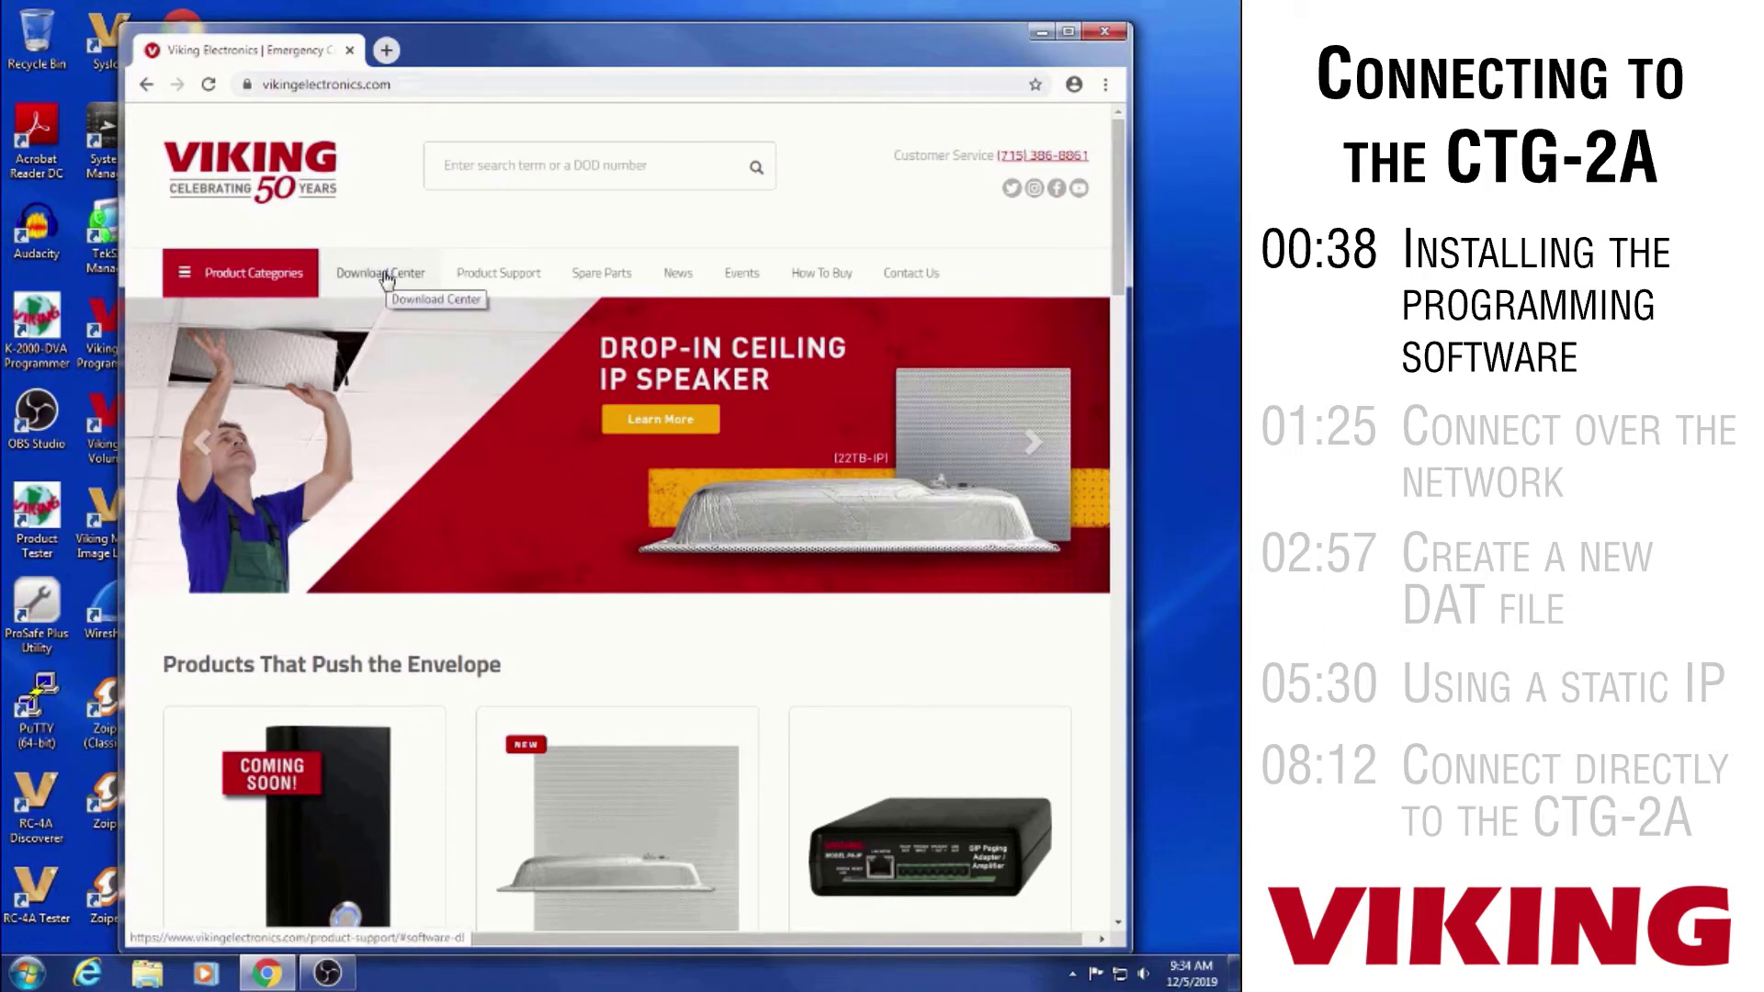
Download CTG-2A V2.2 as CTG-2A.zip from the Download Center's Software Downloads list
click(383, 277)
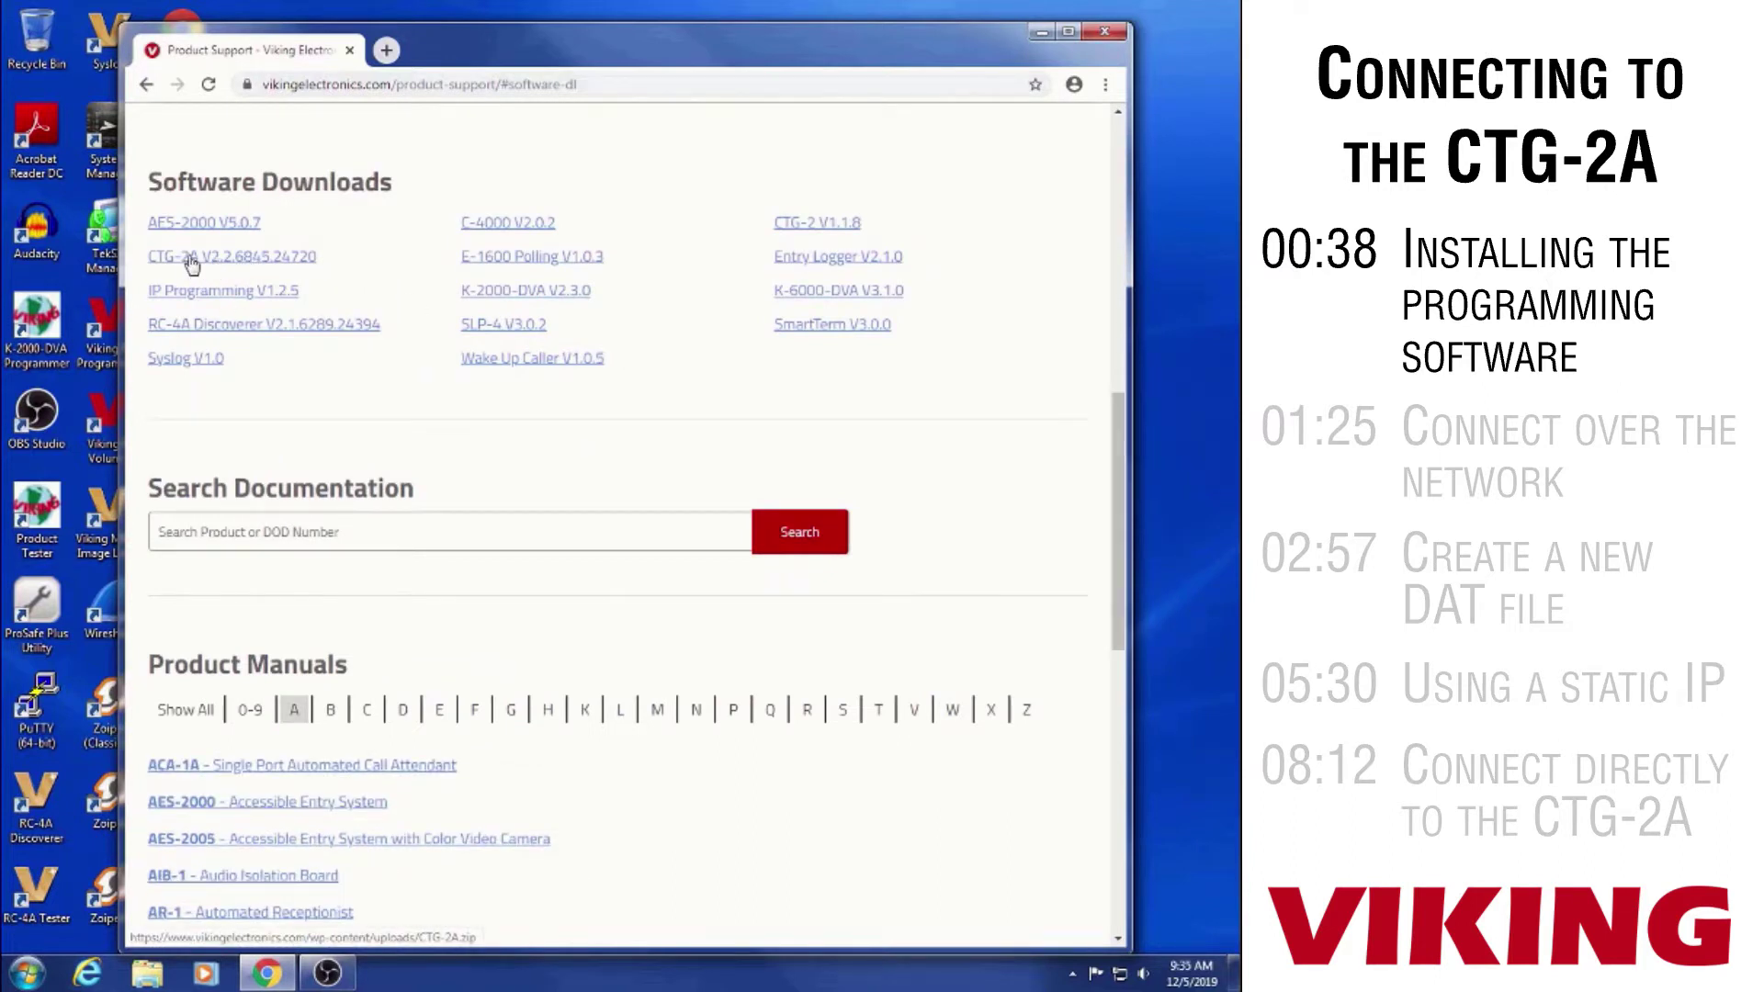
click(248, 259)
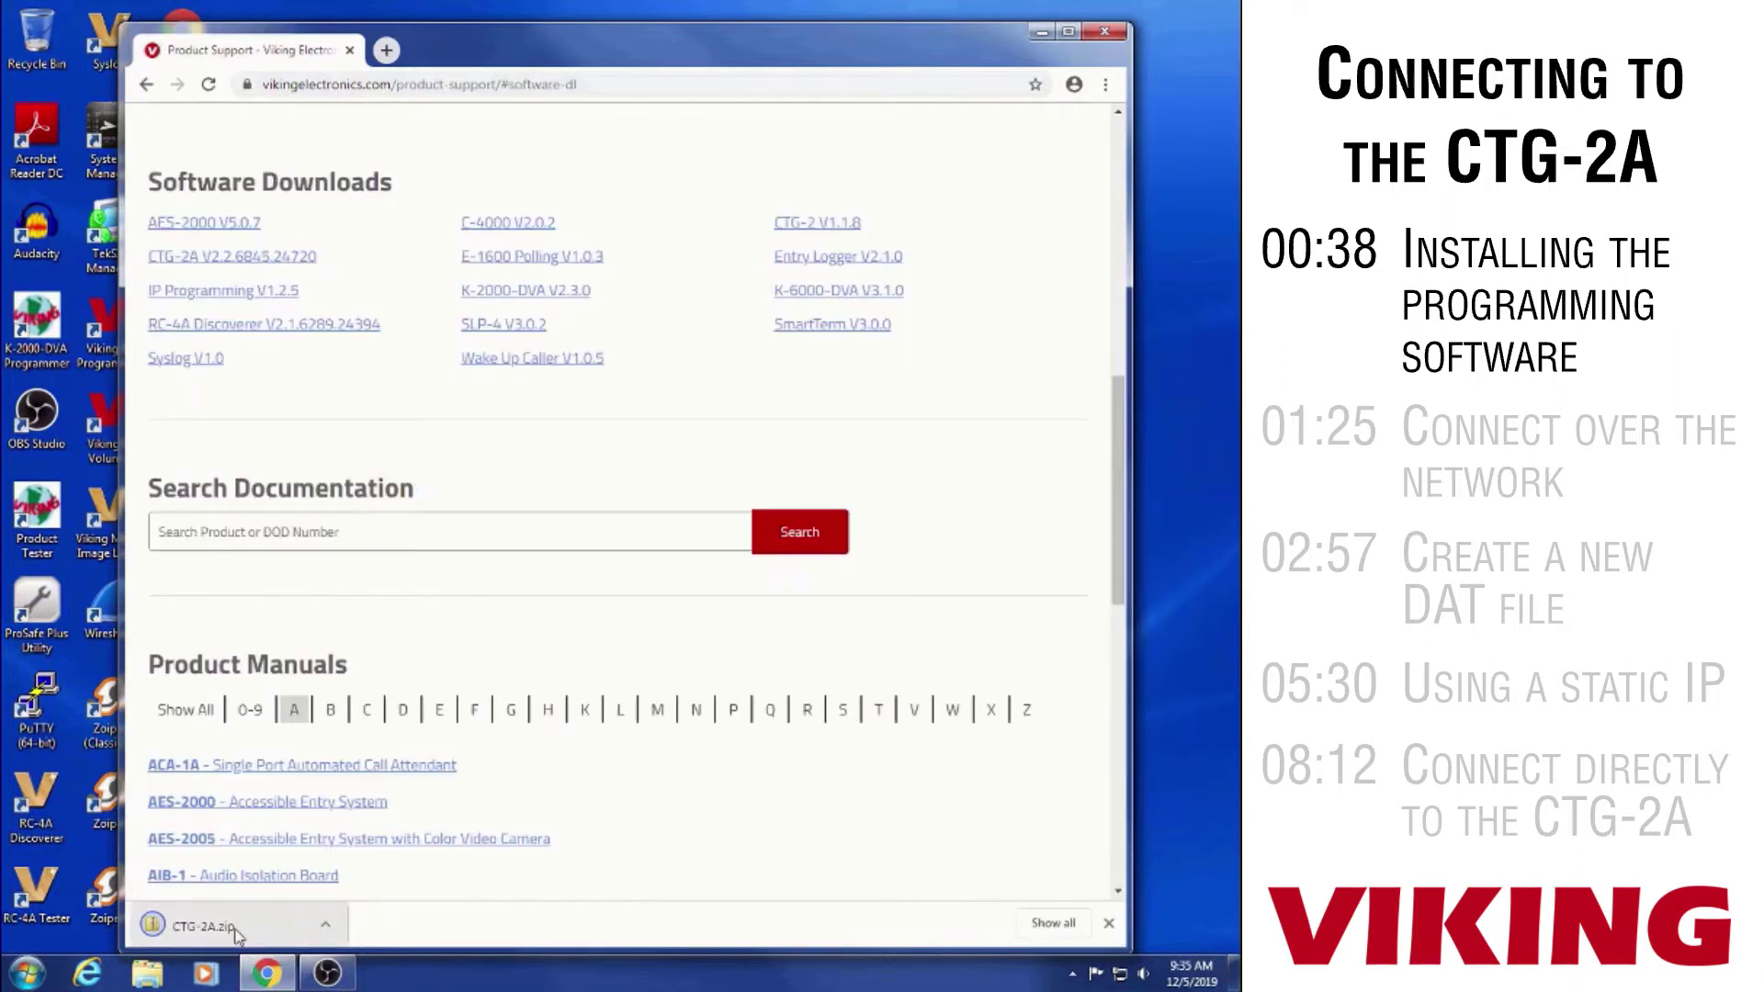
Show the downloaded CTG-2A.zip in its folder, open it, and launch setup
right_click(279, 934)
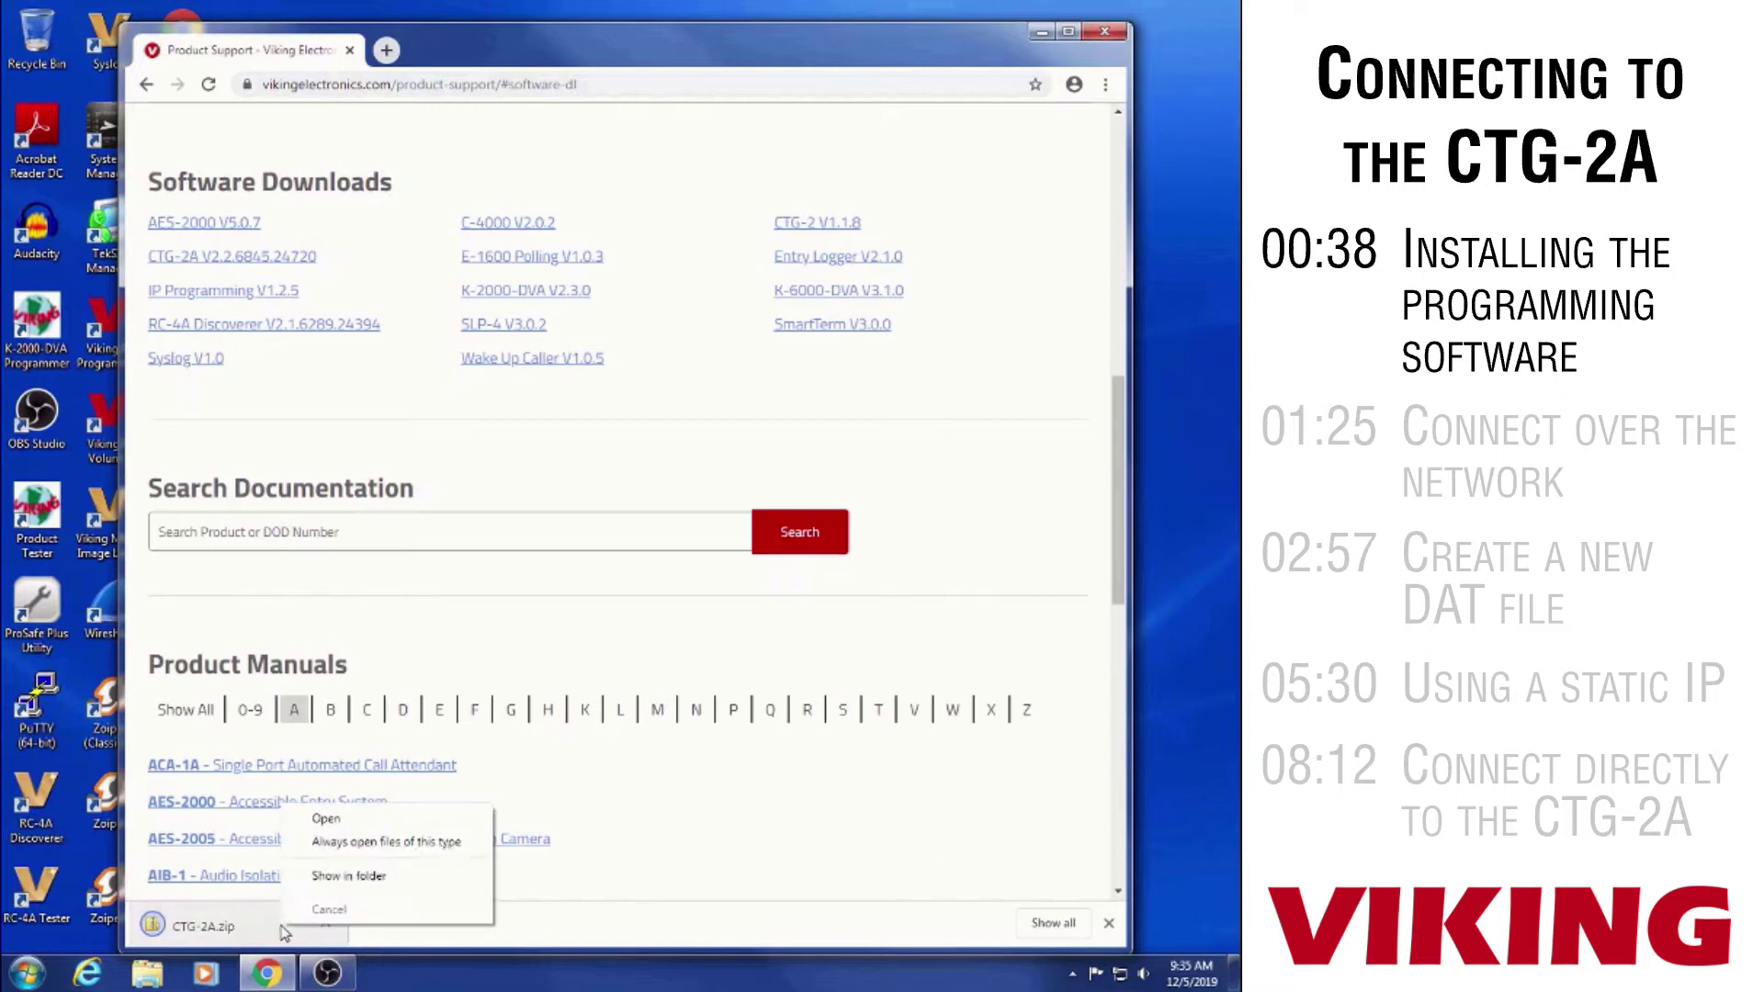
click(344, 878)
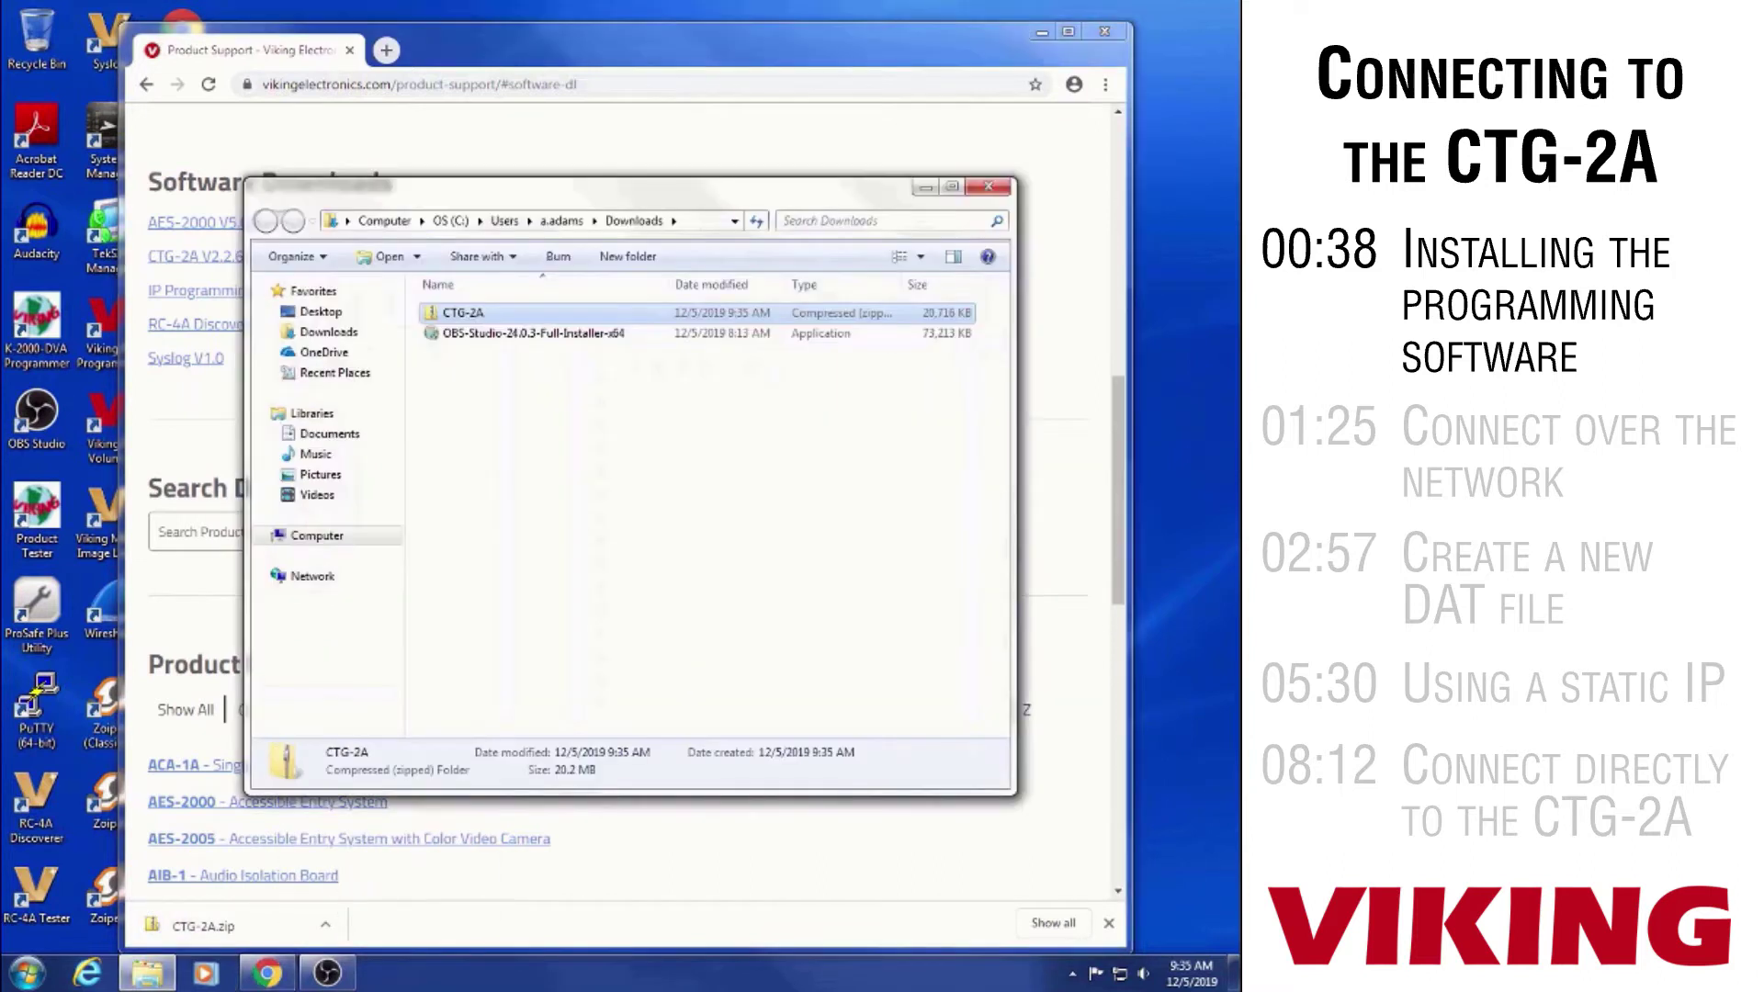
double_click(496, 317)
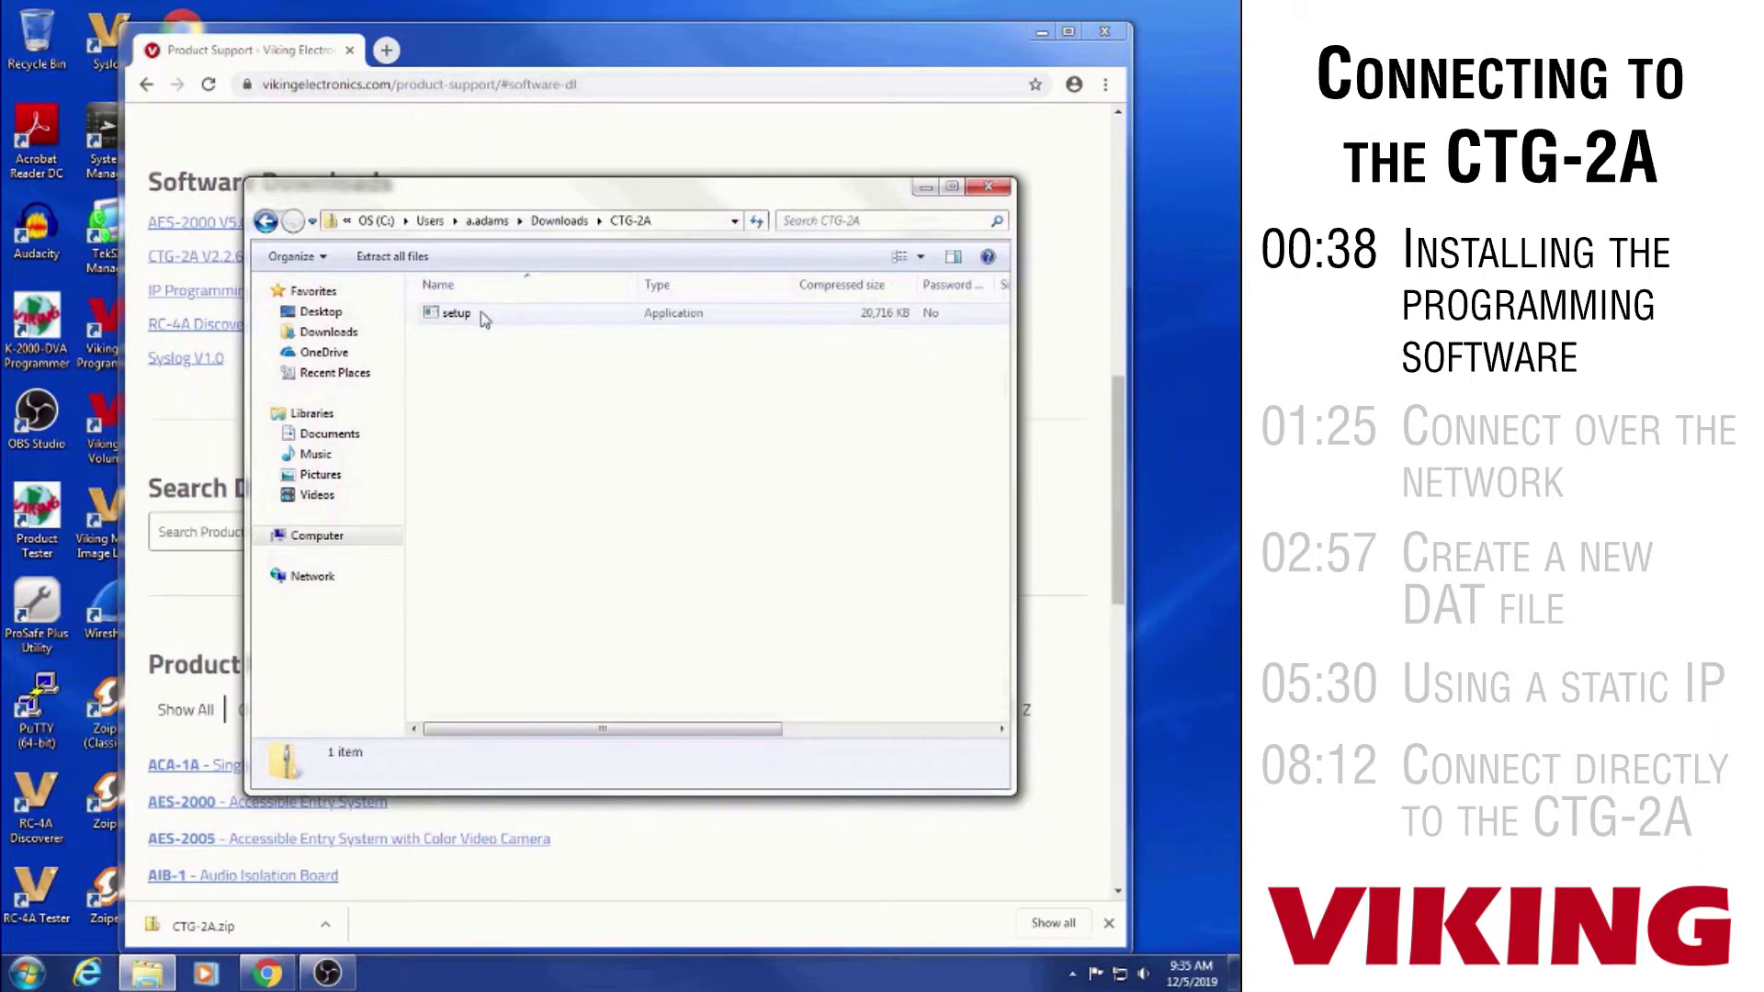
double_click(484, 317)
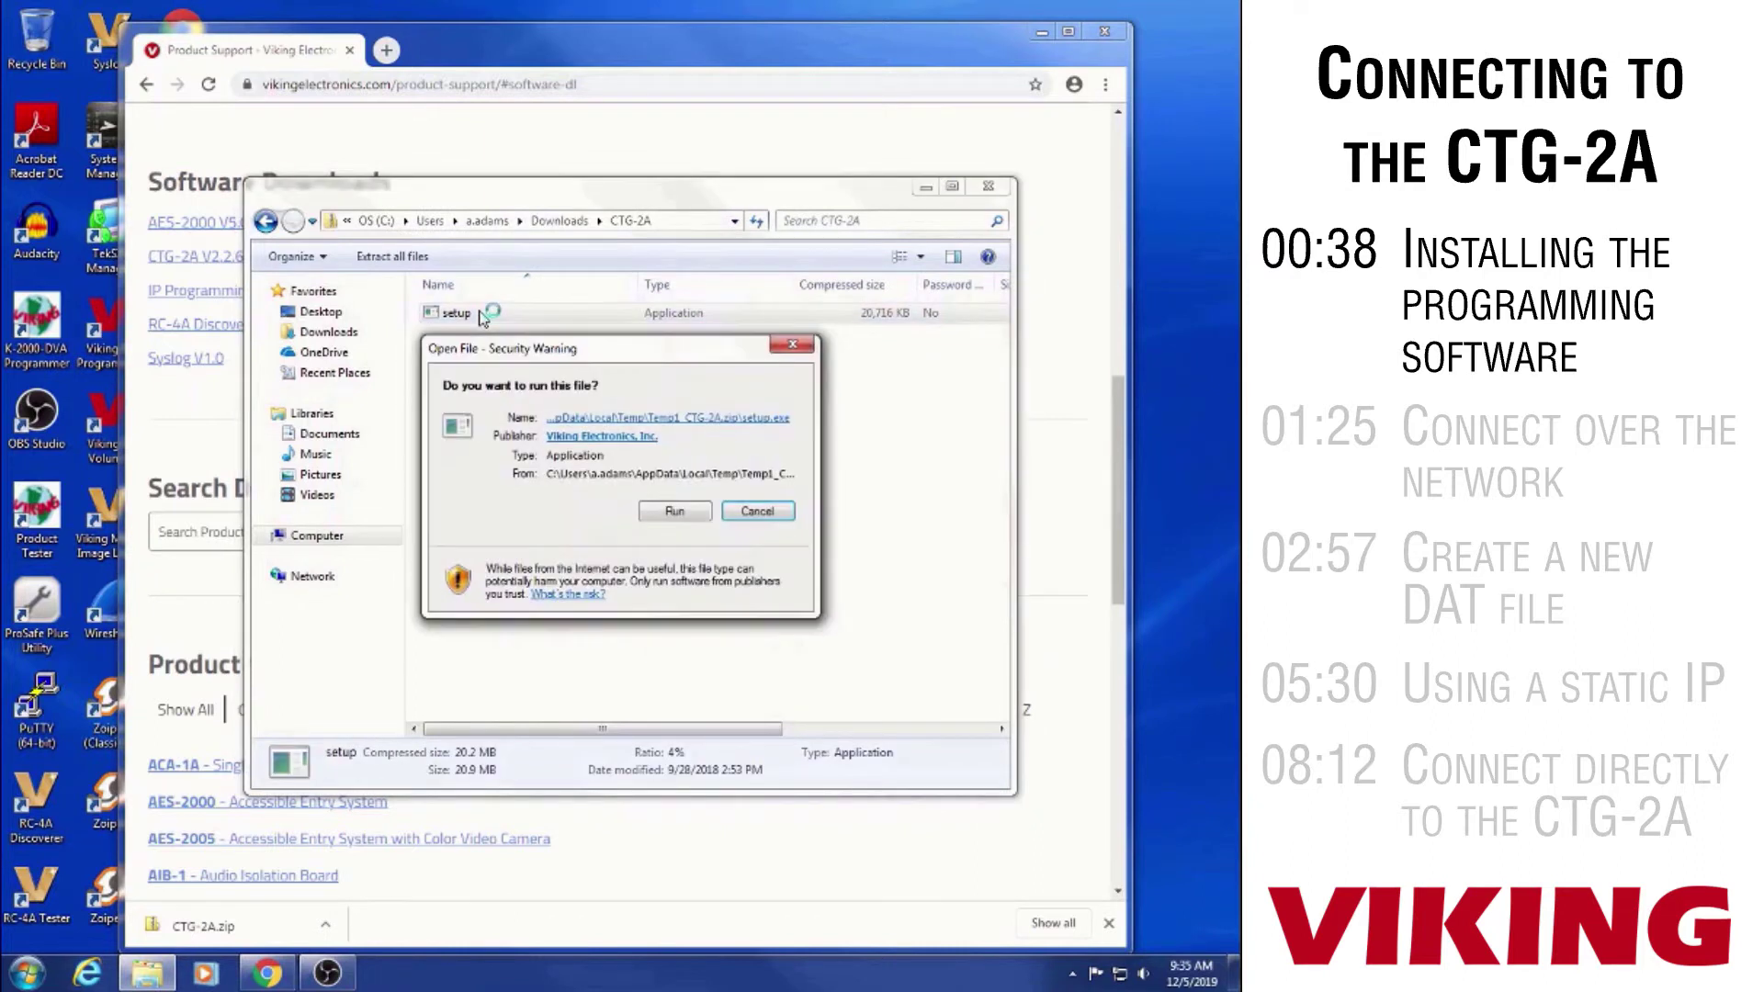
Install CTG-2A Software with the license accepted, then close Explorer and Chrome
click(674, 511)
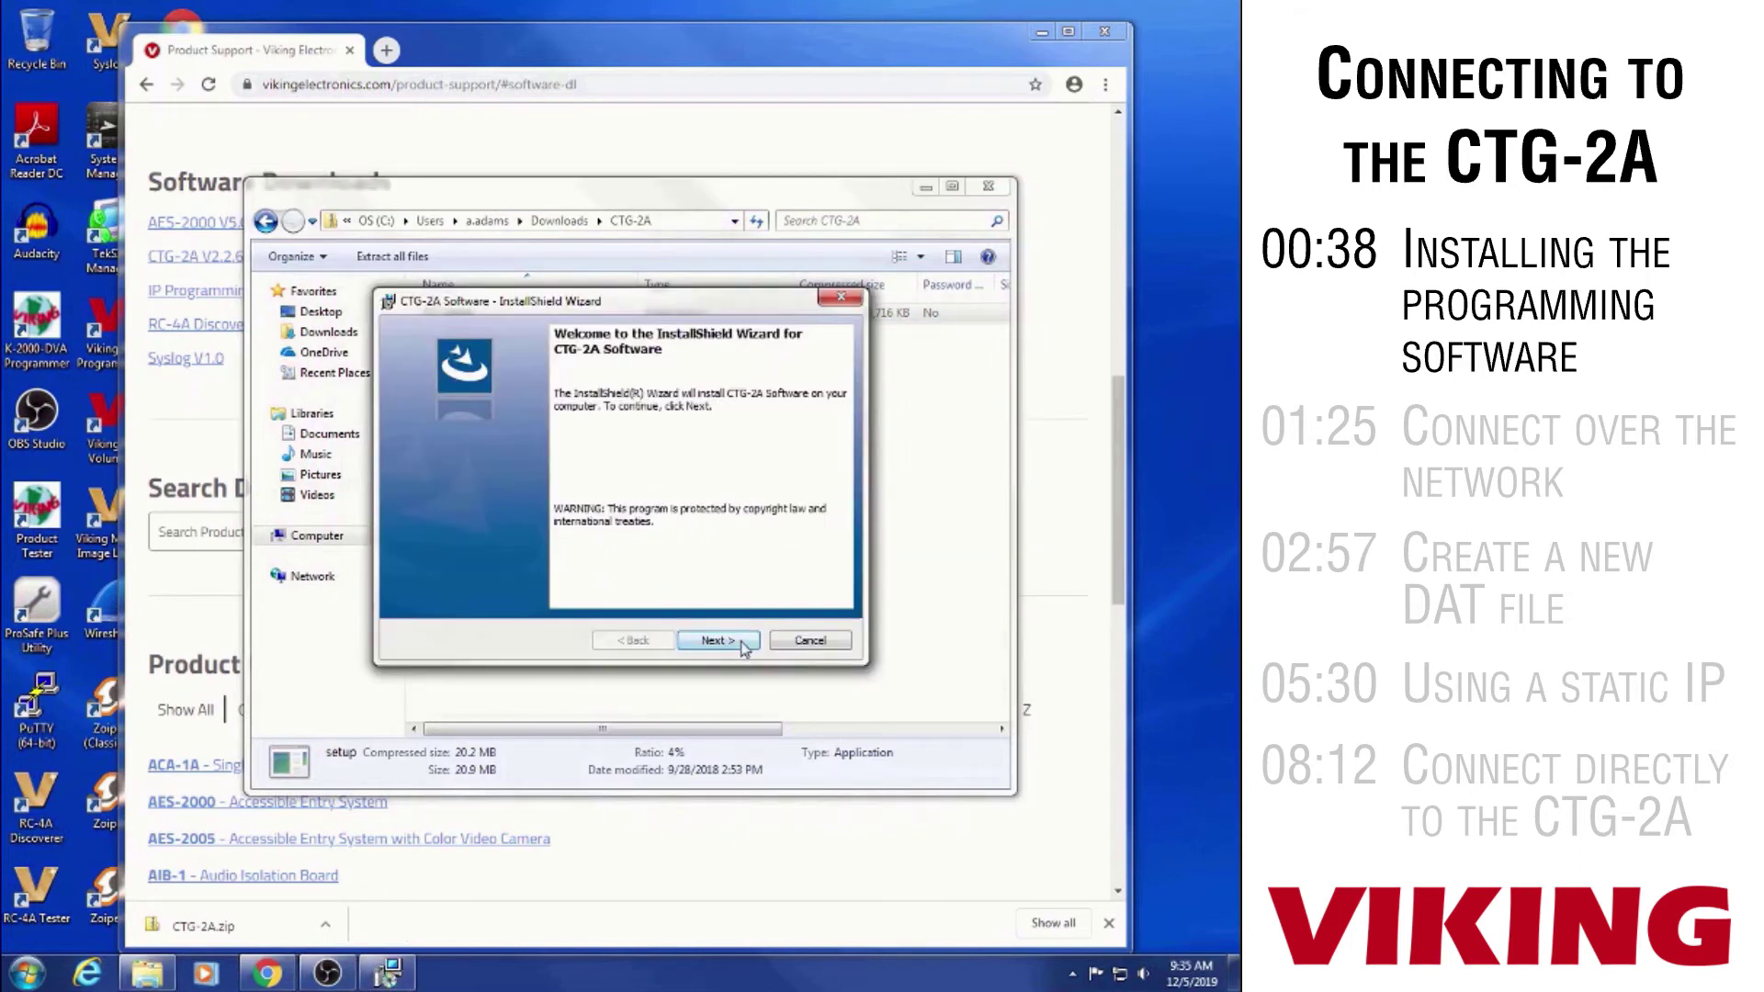
click(742, 646)
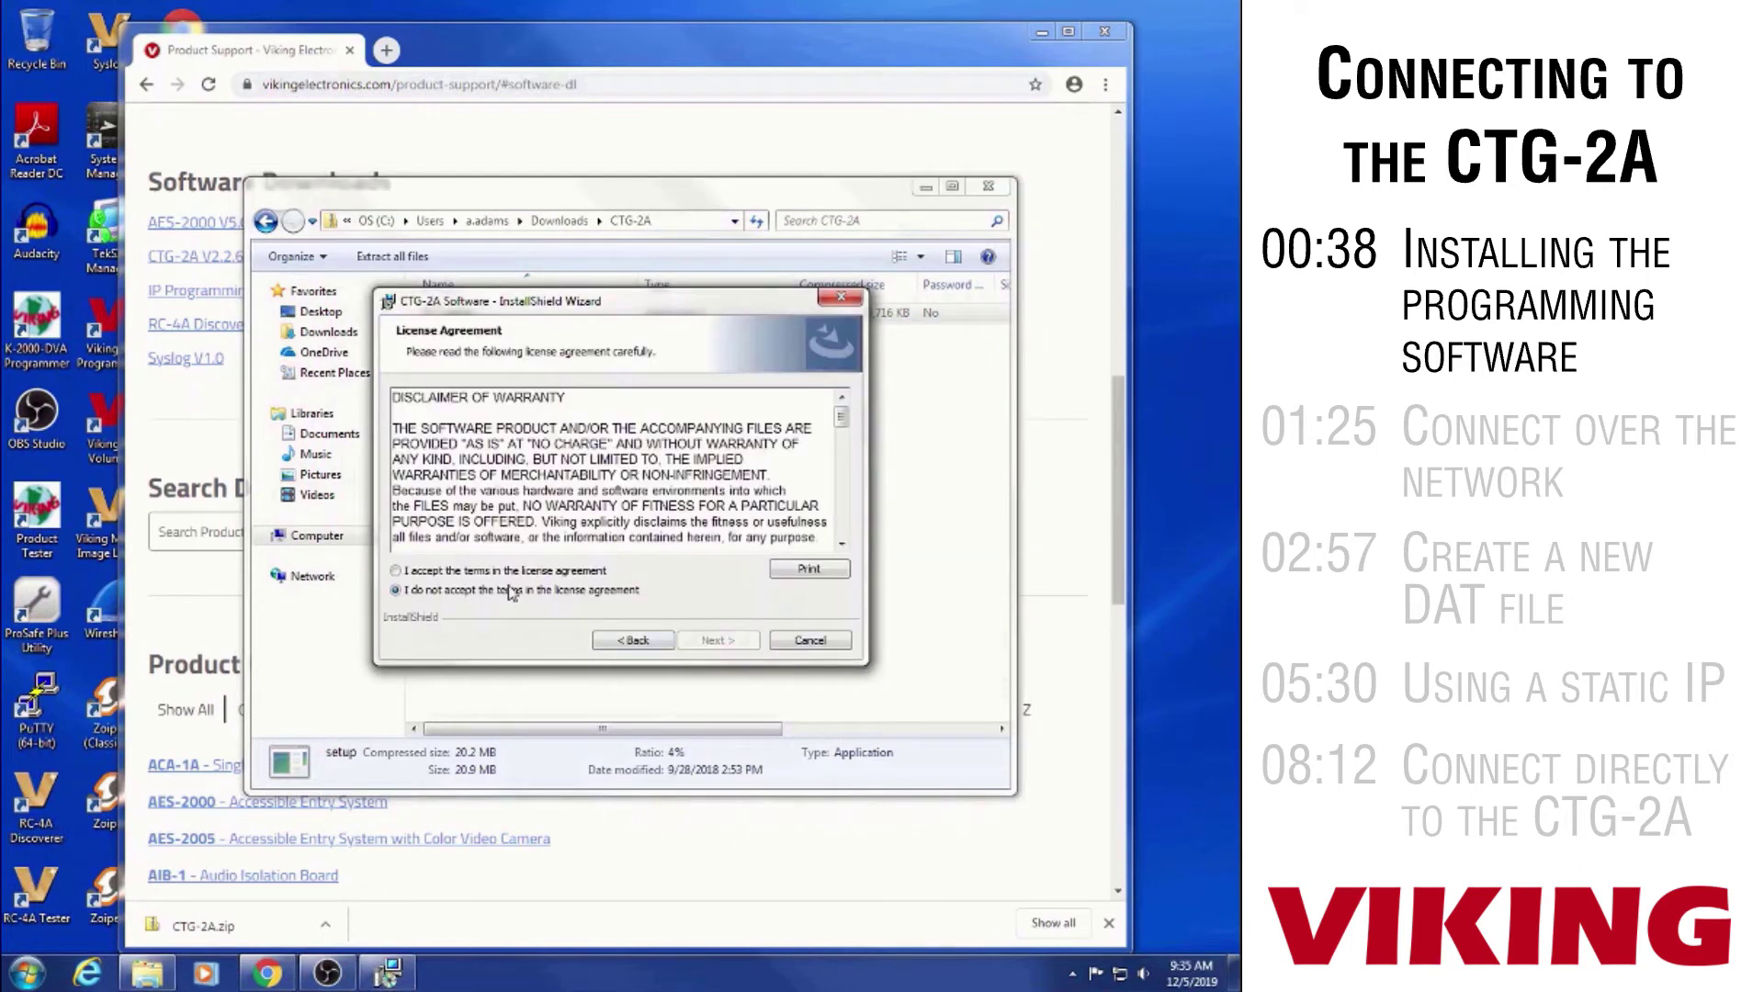
click(451, 571)
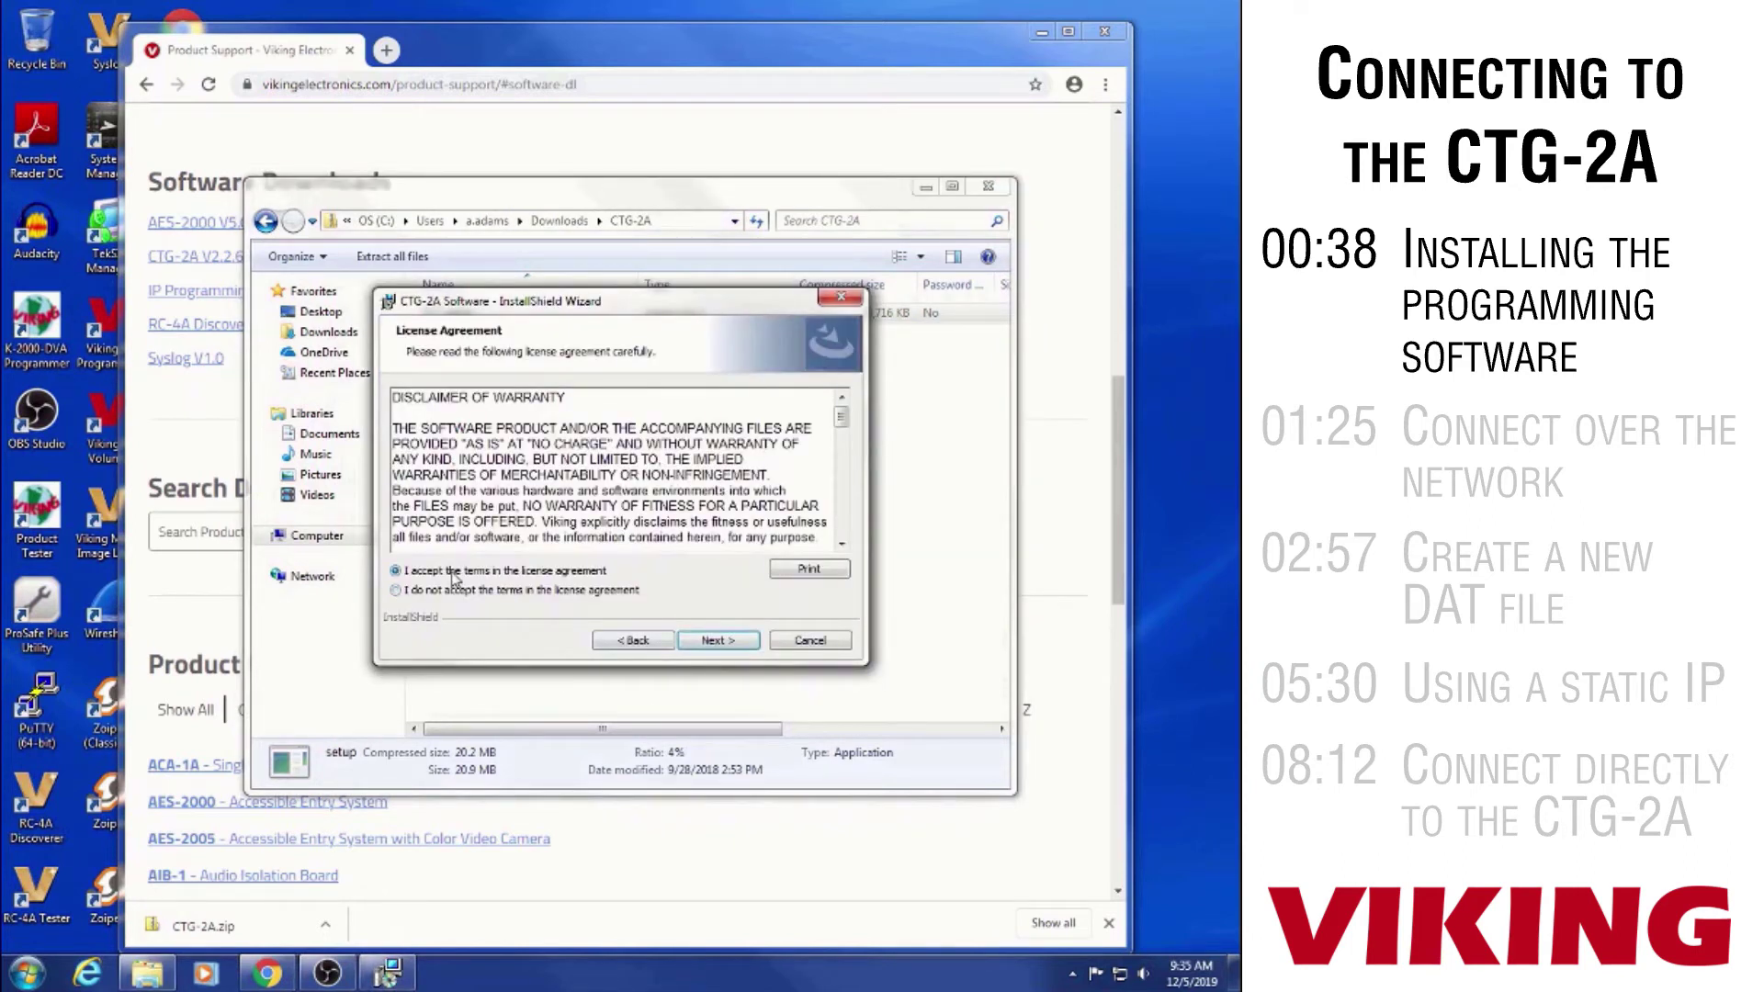
click(744, 641)
click(741, 639)
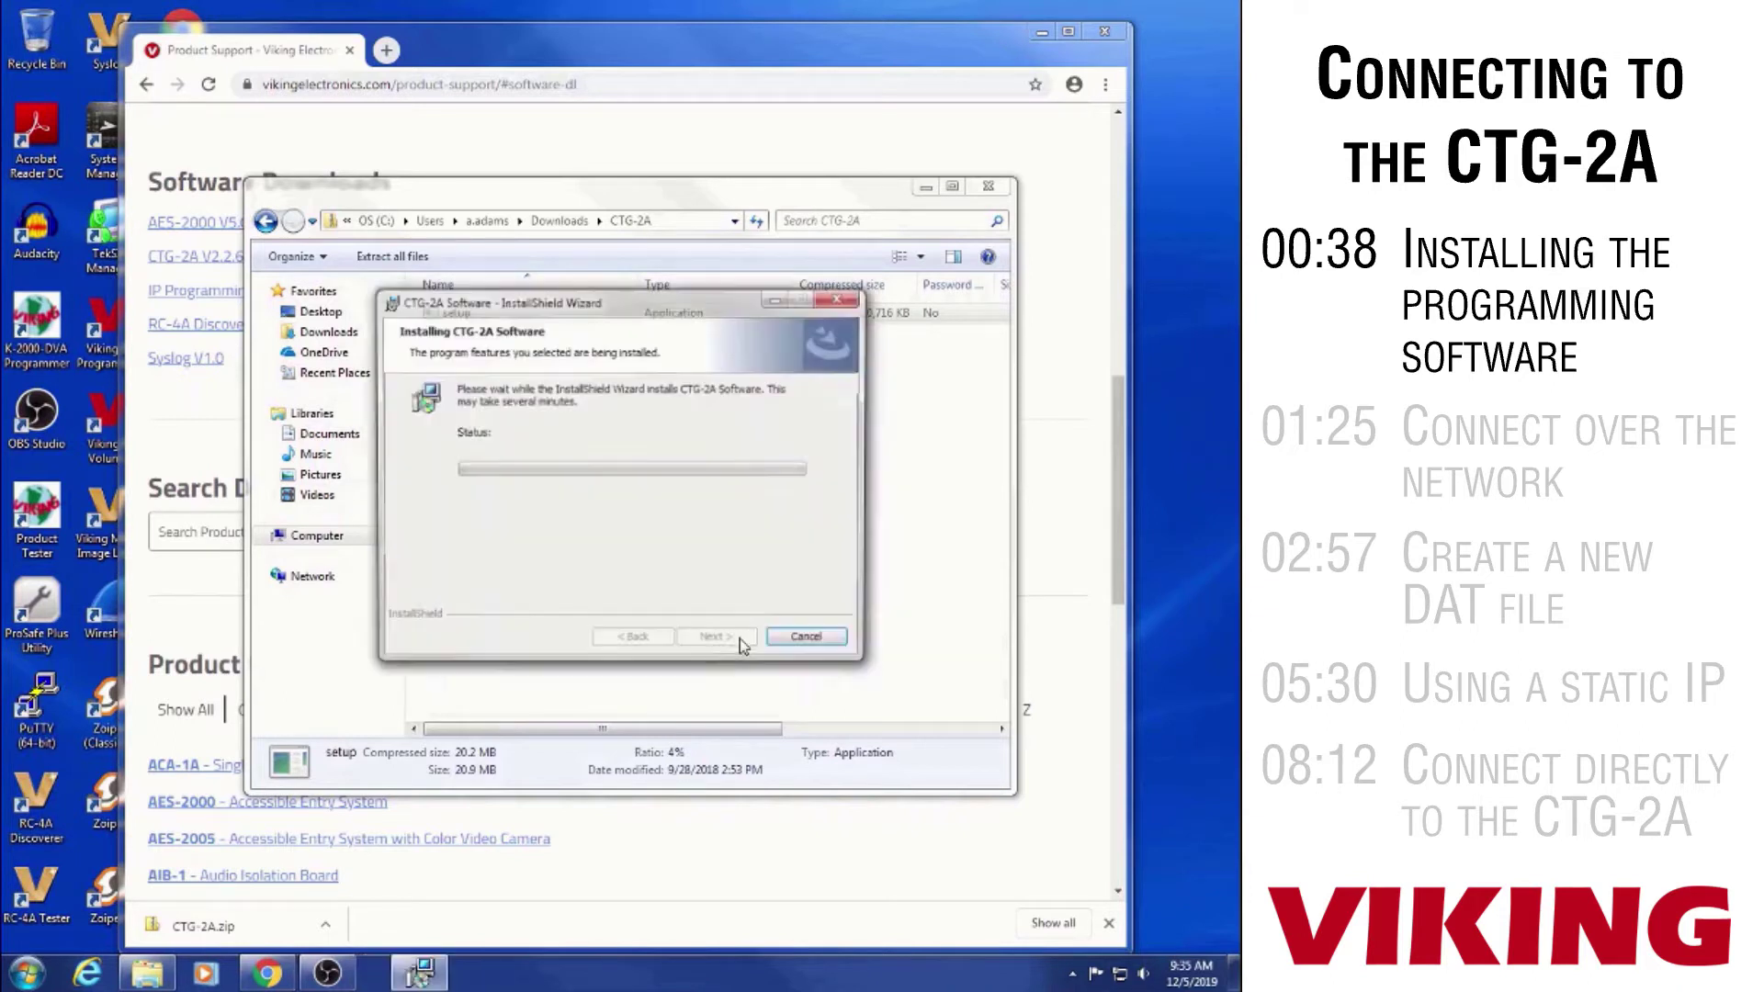
click(718, 641)
click(987, 186)
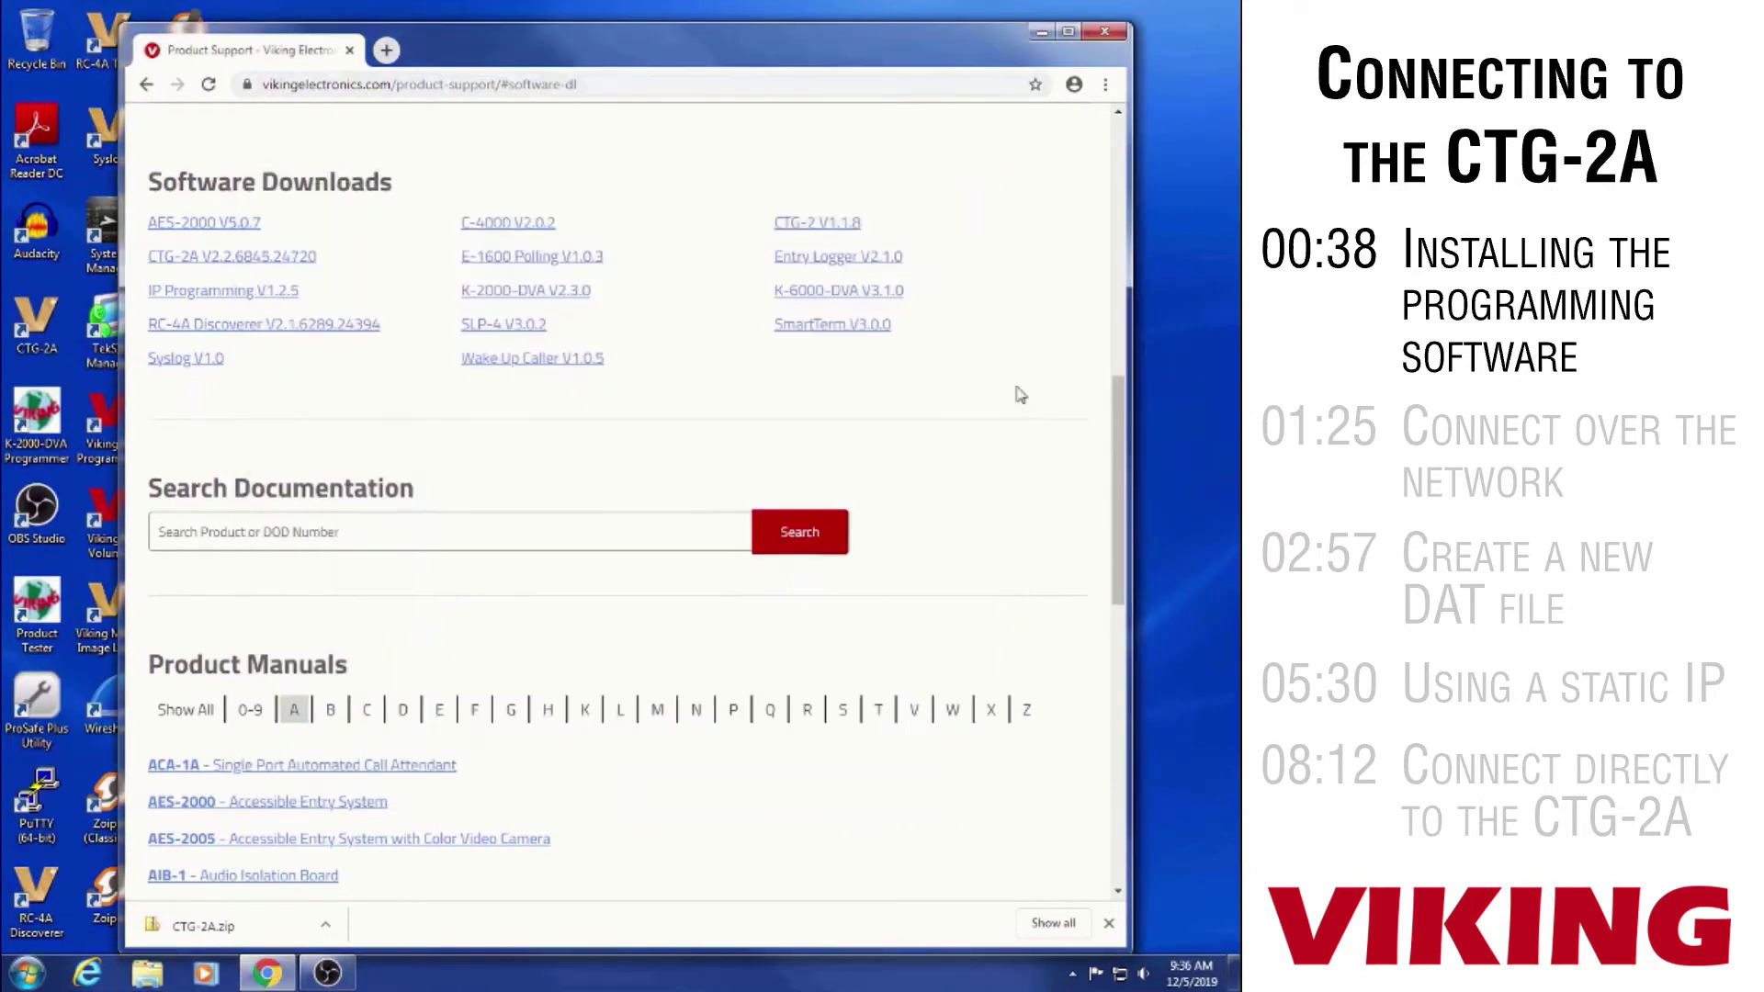
click(1105, 32)
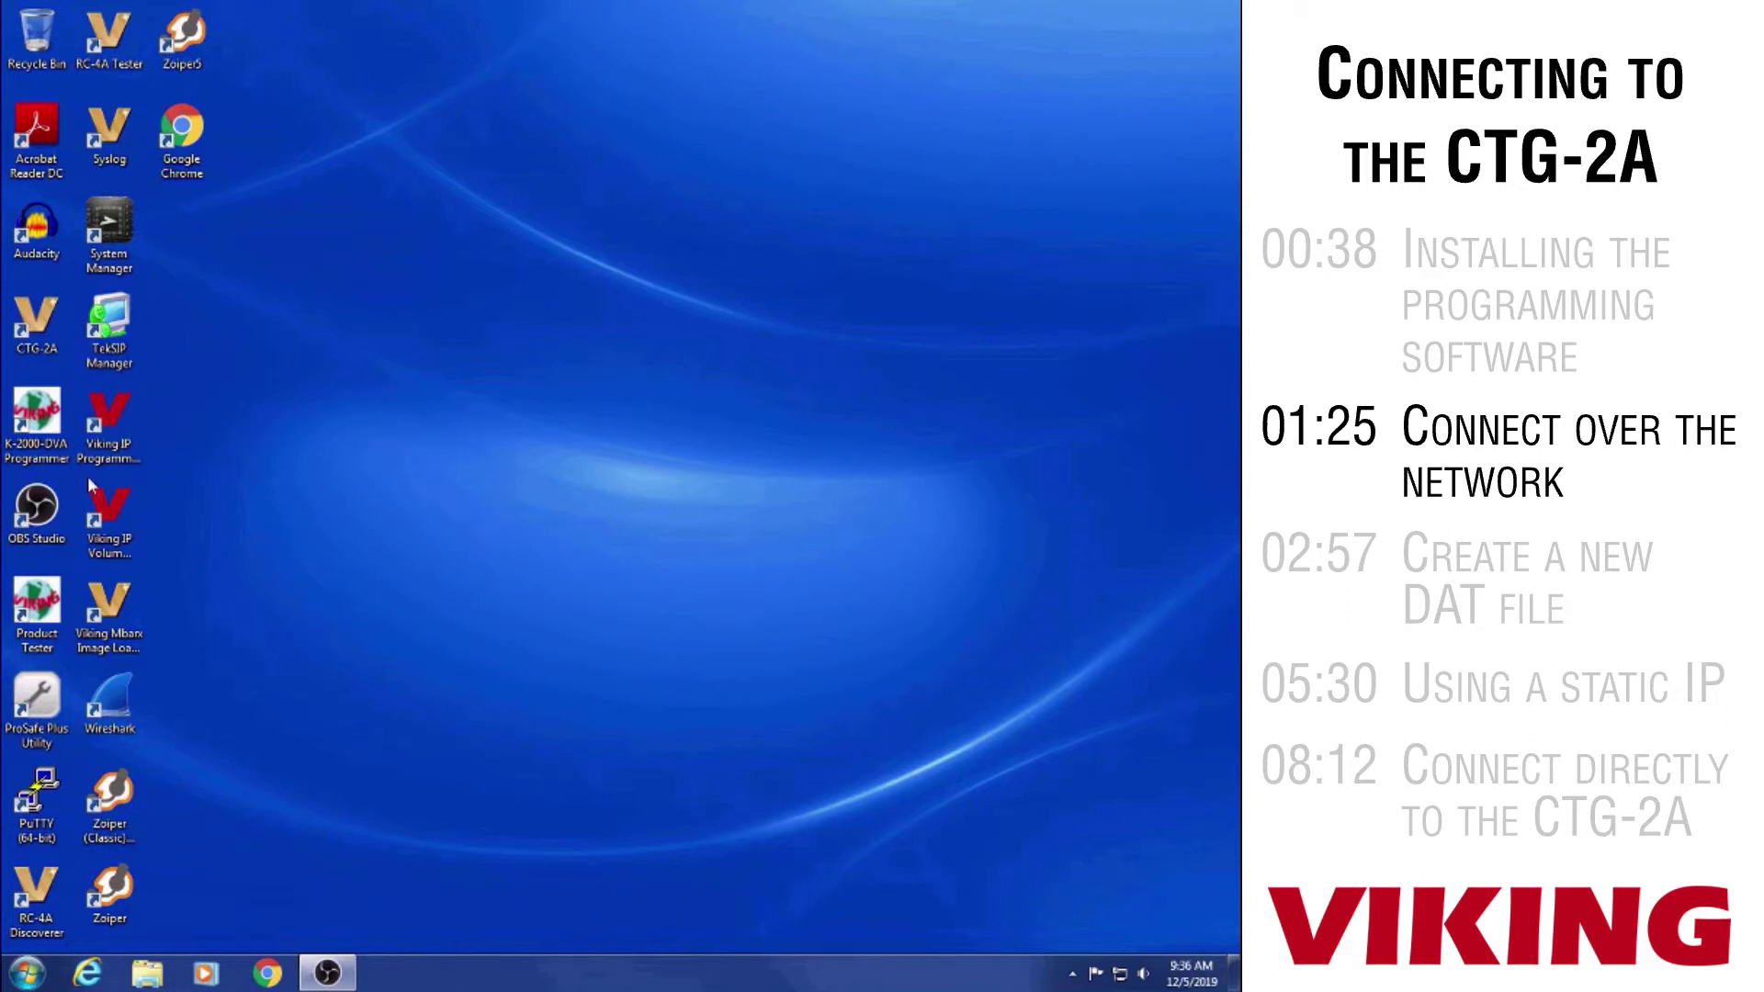
Launch CTG-2A from its desktop shortcut and approve the User Account Control prompt
double_click(36, 322)
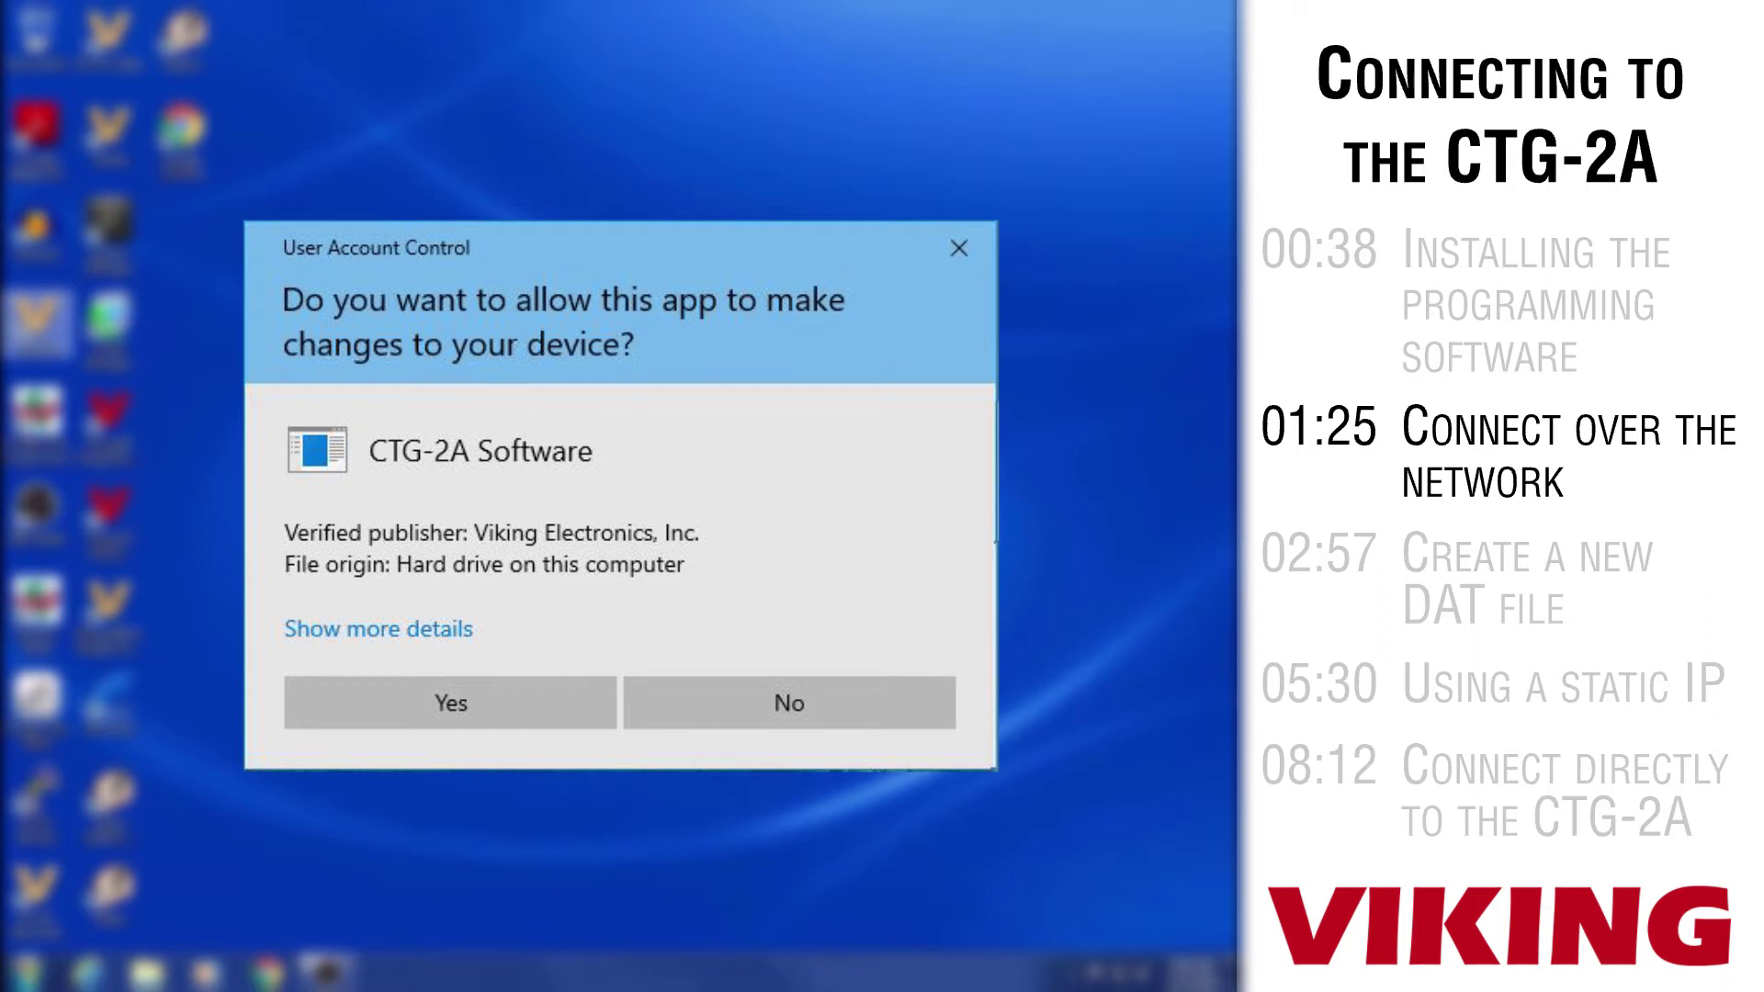
key(alt+y)
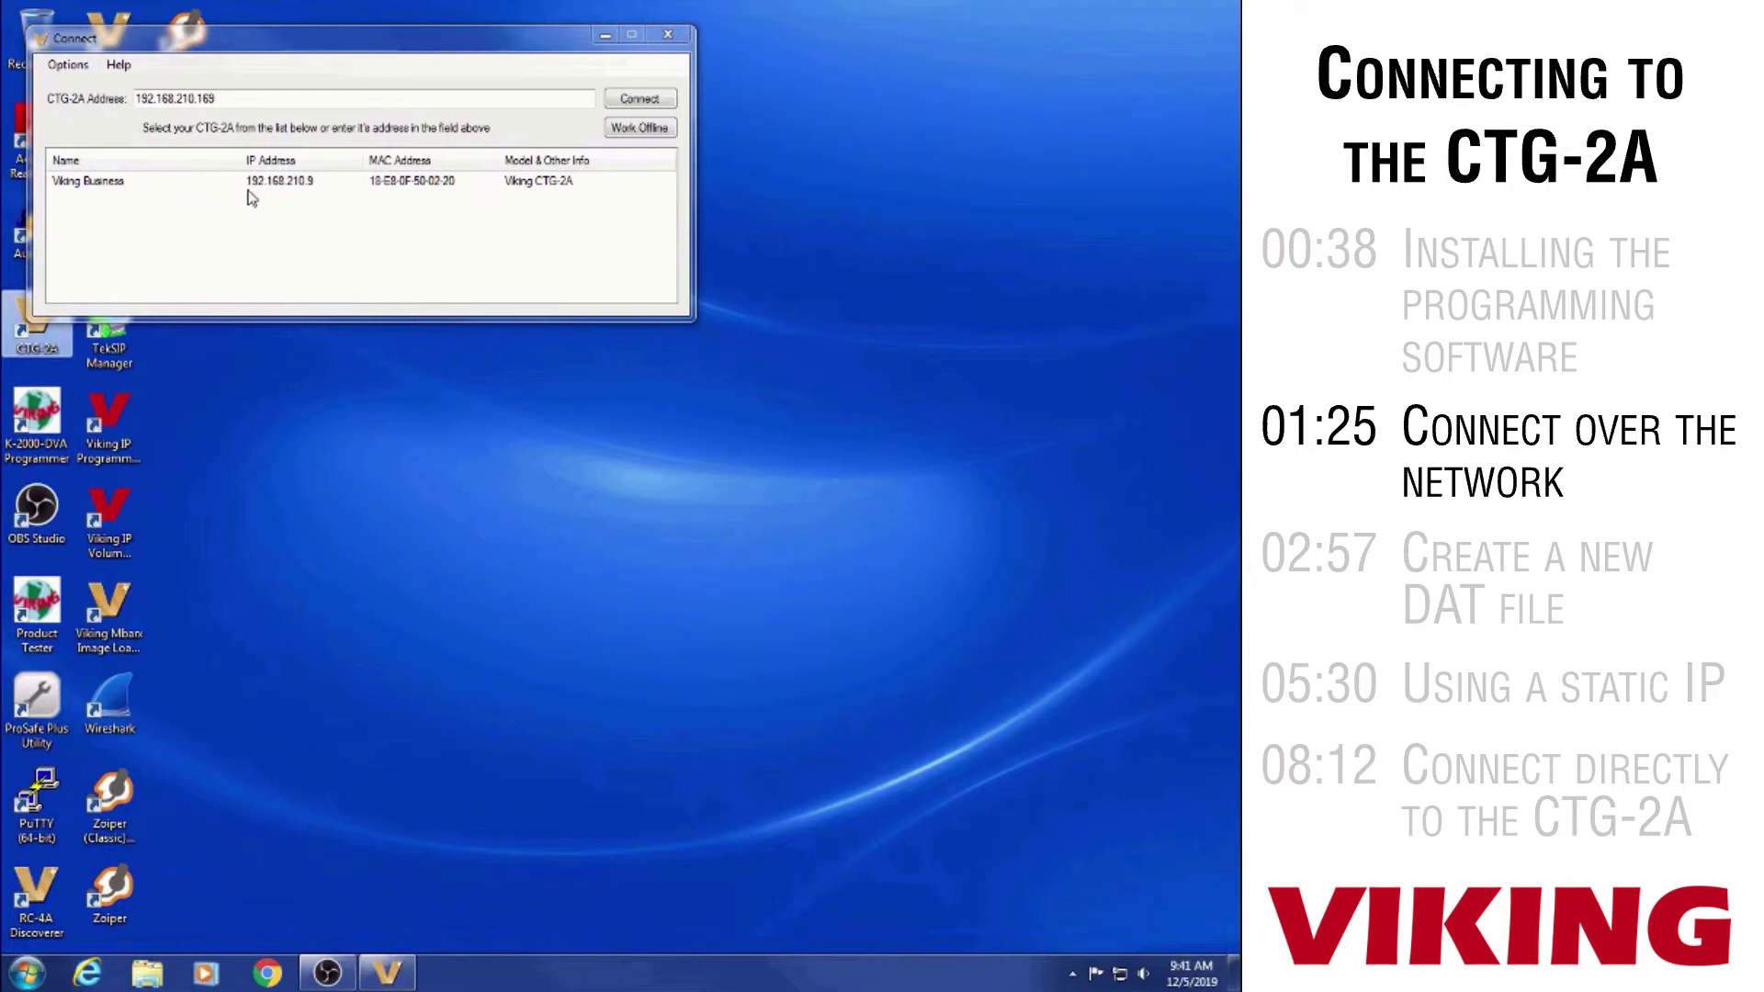
Select the Viking Business unit at 192.168.210.9 and connect to it
click(371, 196)
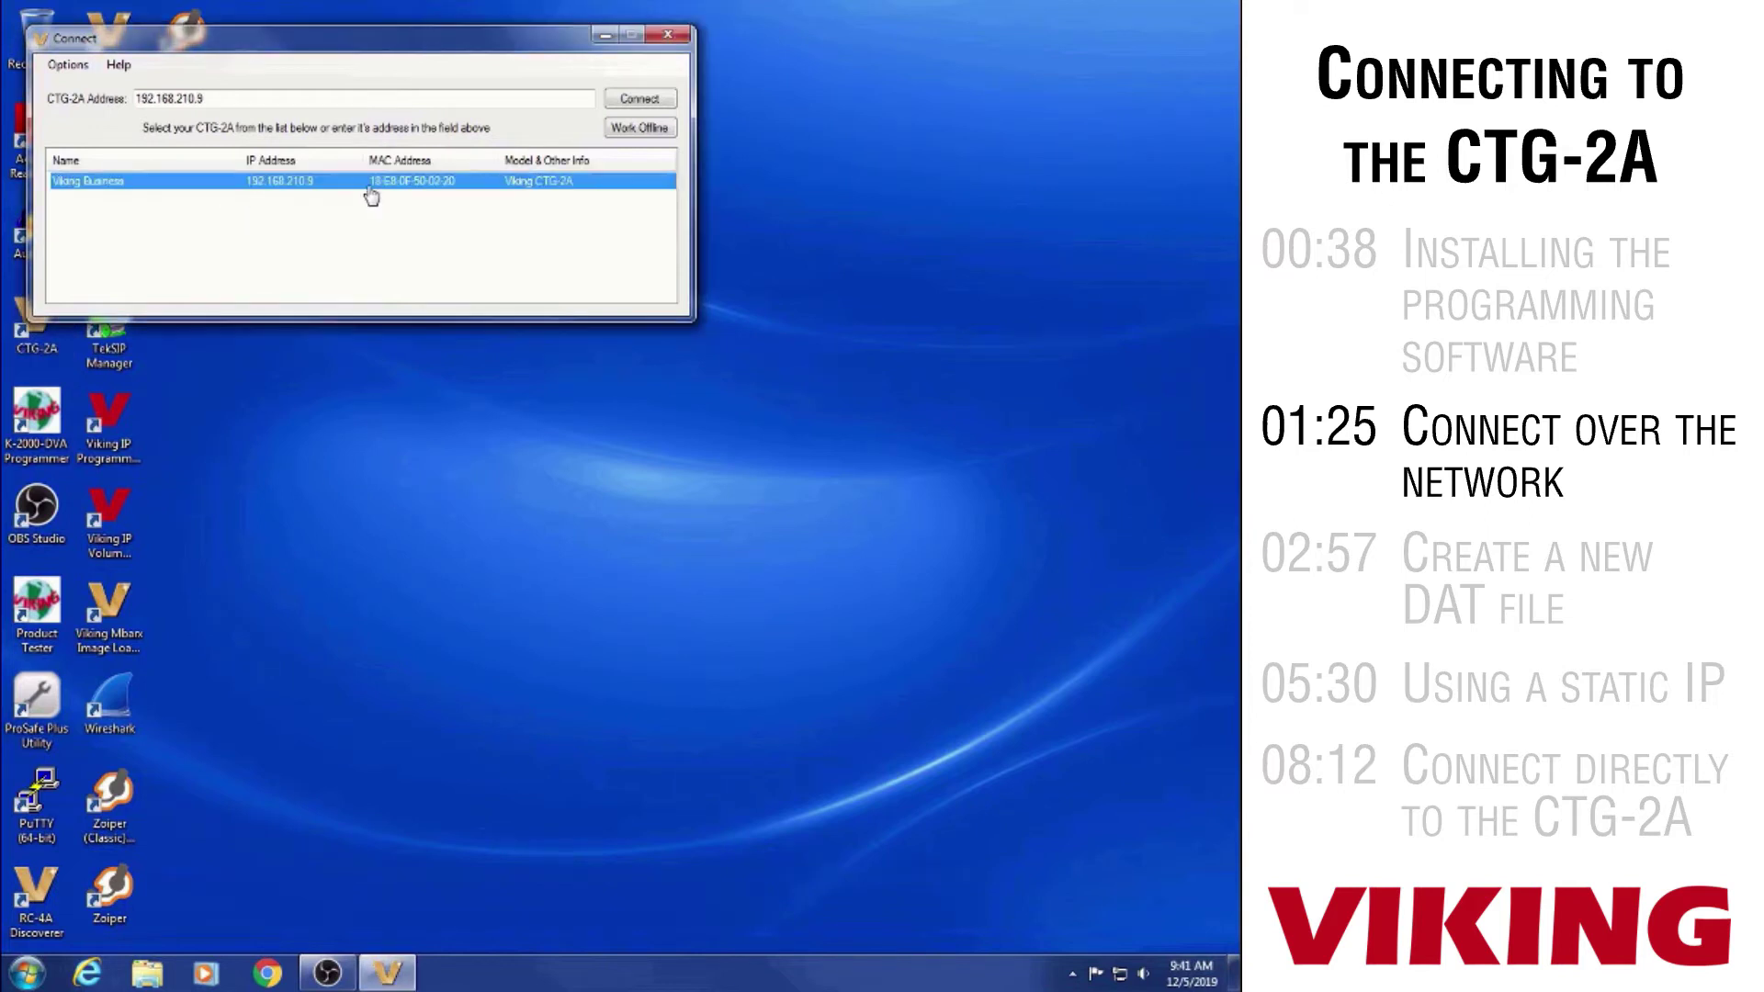
click(632, 101)
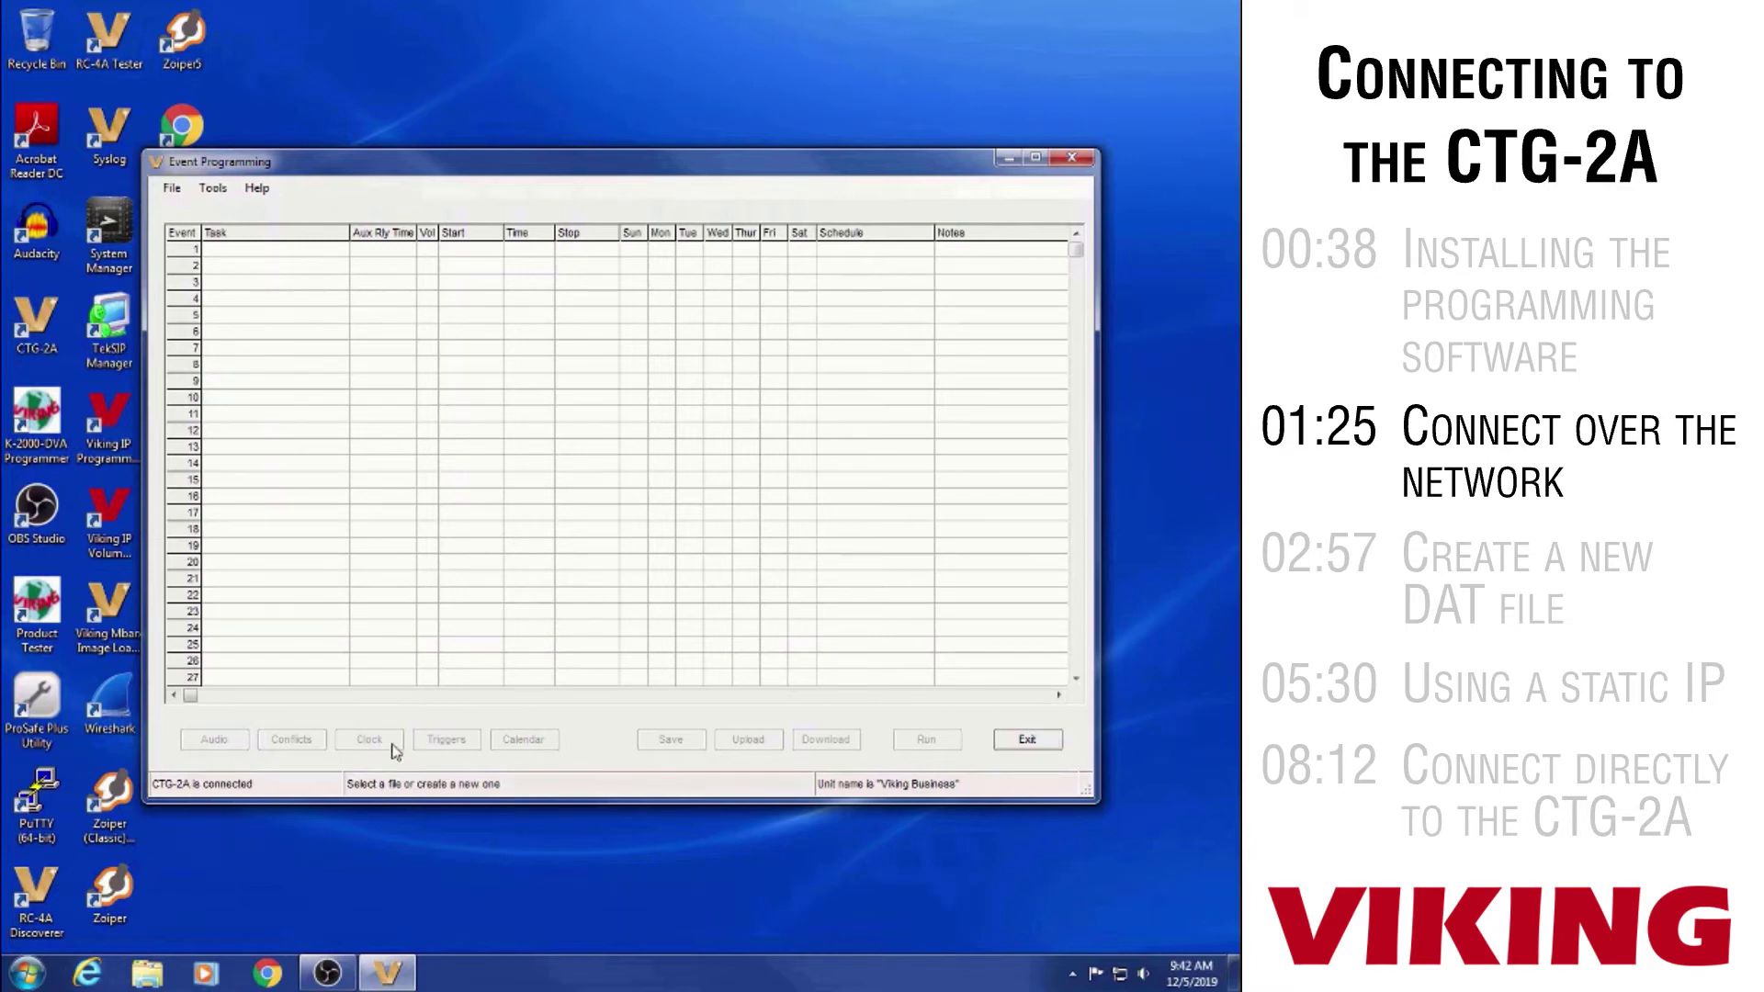
Choose New File from the File menu
click(174, 190)
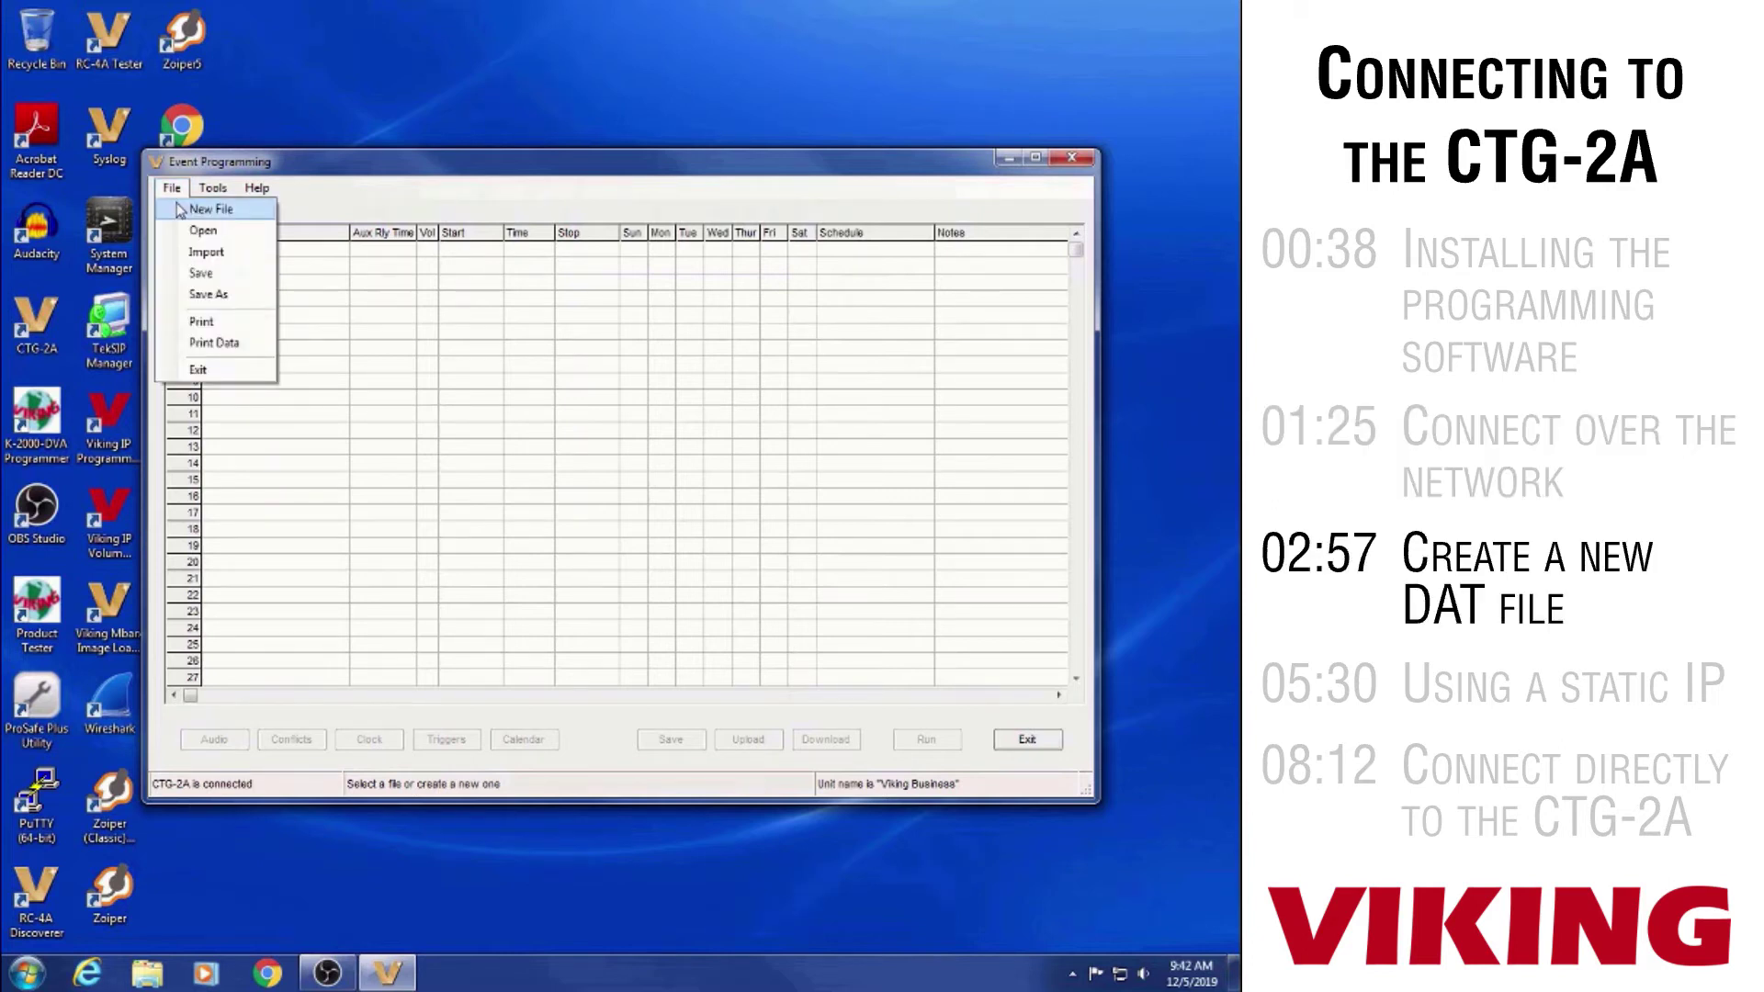
click(180, 210)
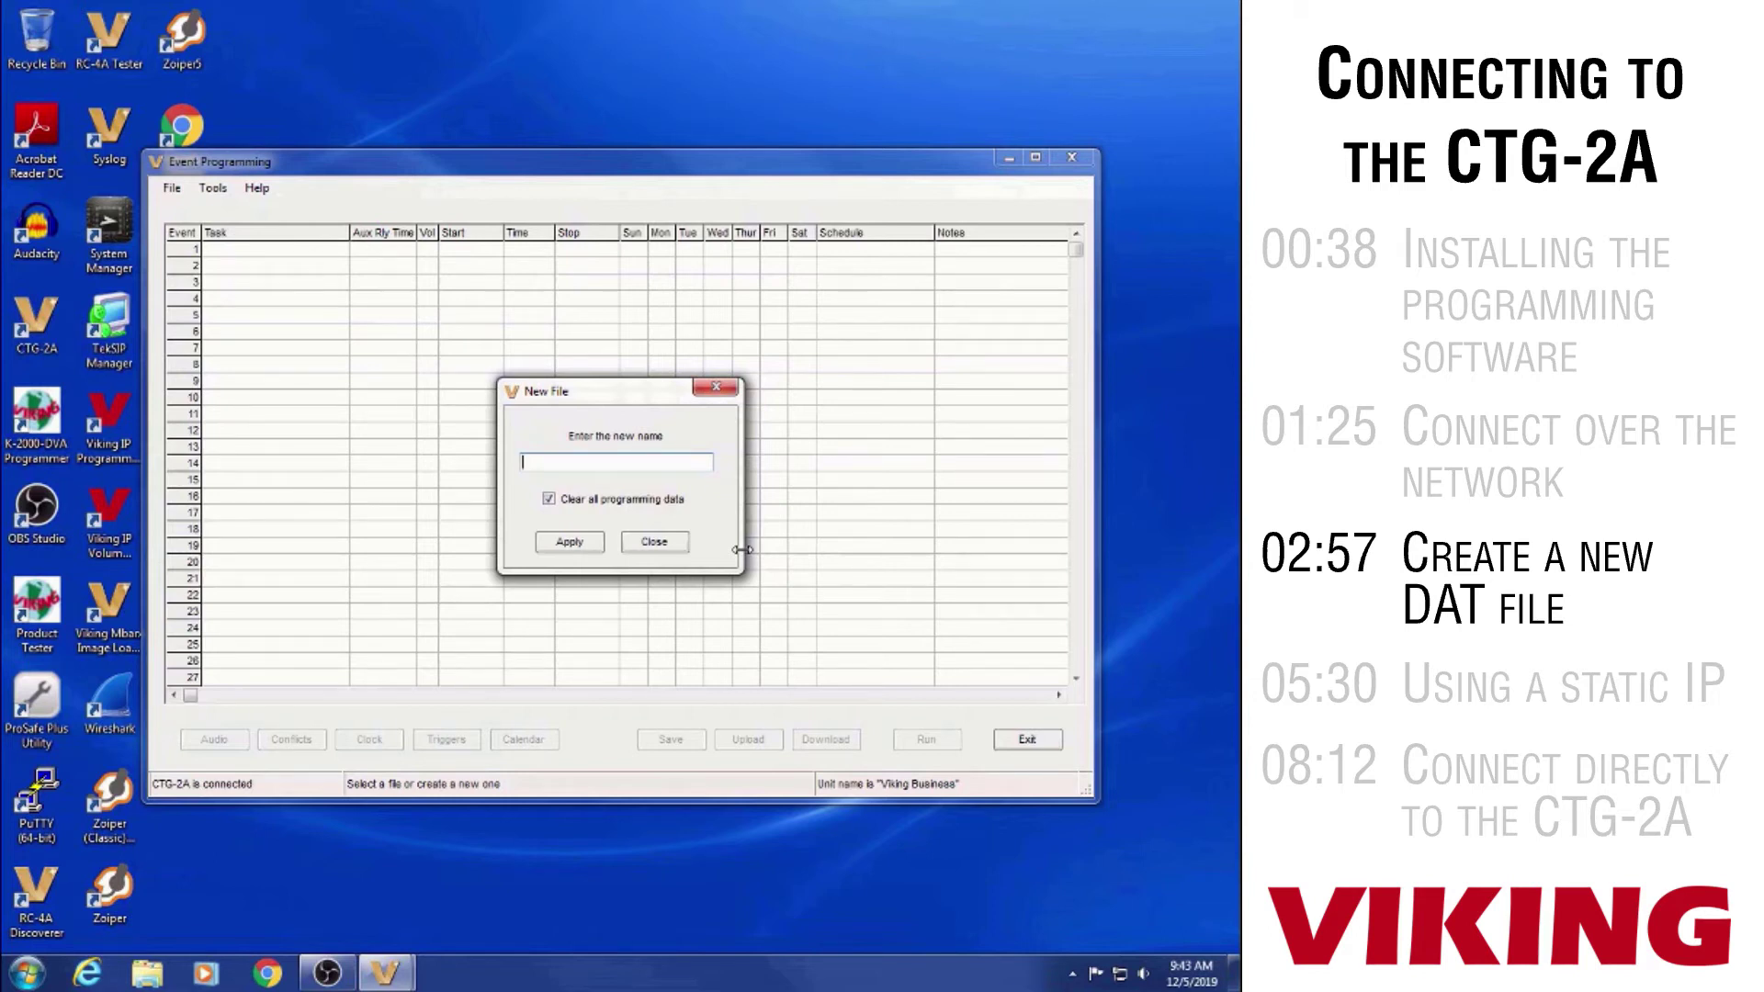
Name the new file Hudson School, keep all programming data cleared, and apply
text(Hudson School)
click(566, 544)
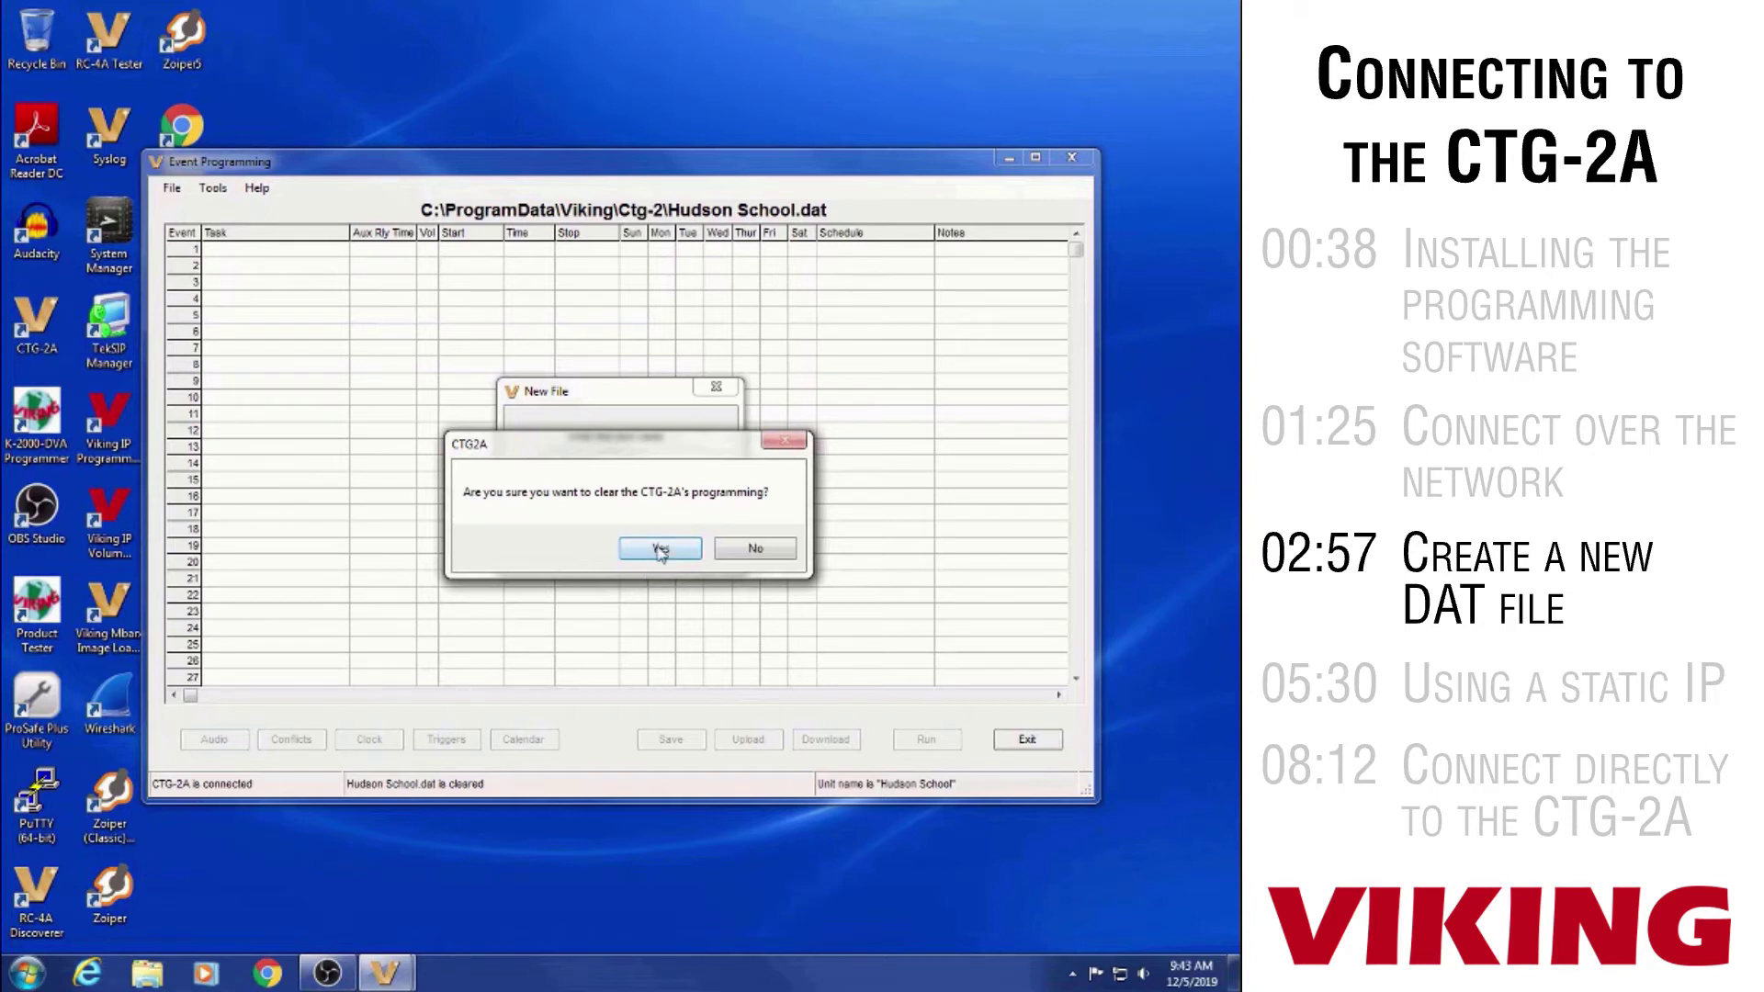
Confirm clearing the unit's programming, dismiss the wave-file note, and open the Audio settings
click(658, 549)
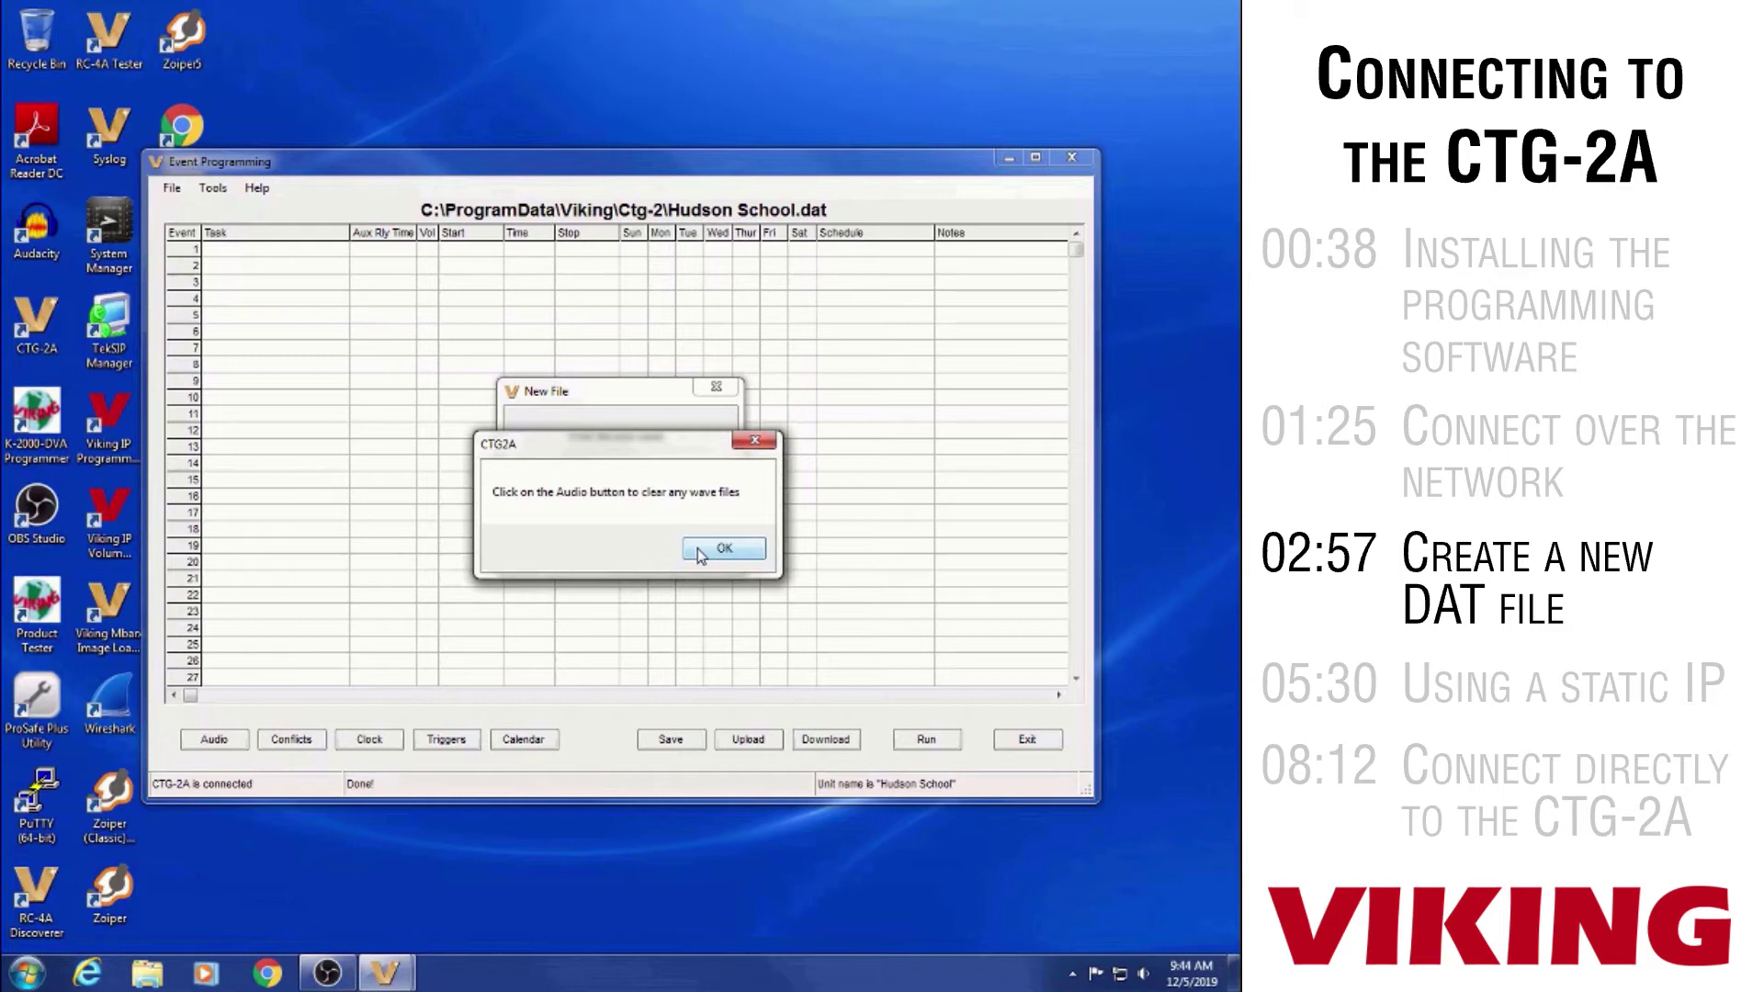
click(698, 550)
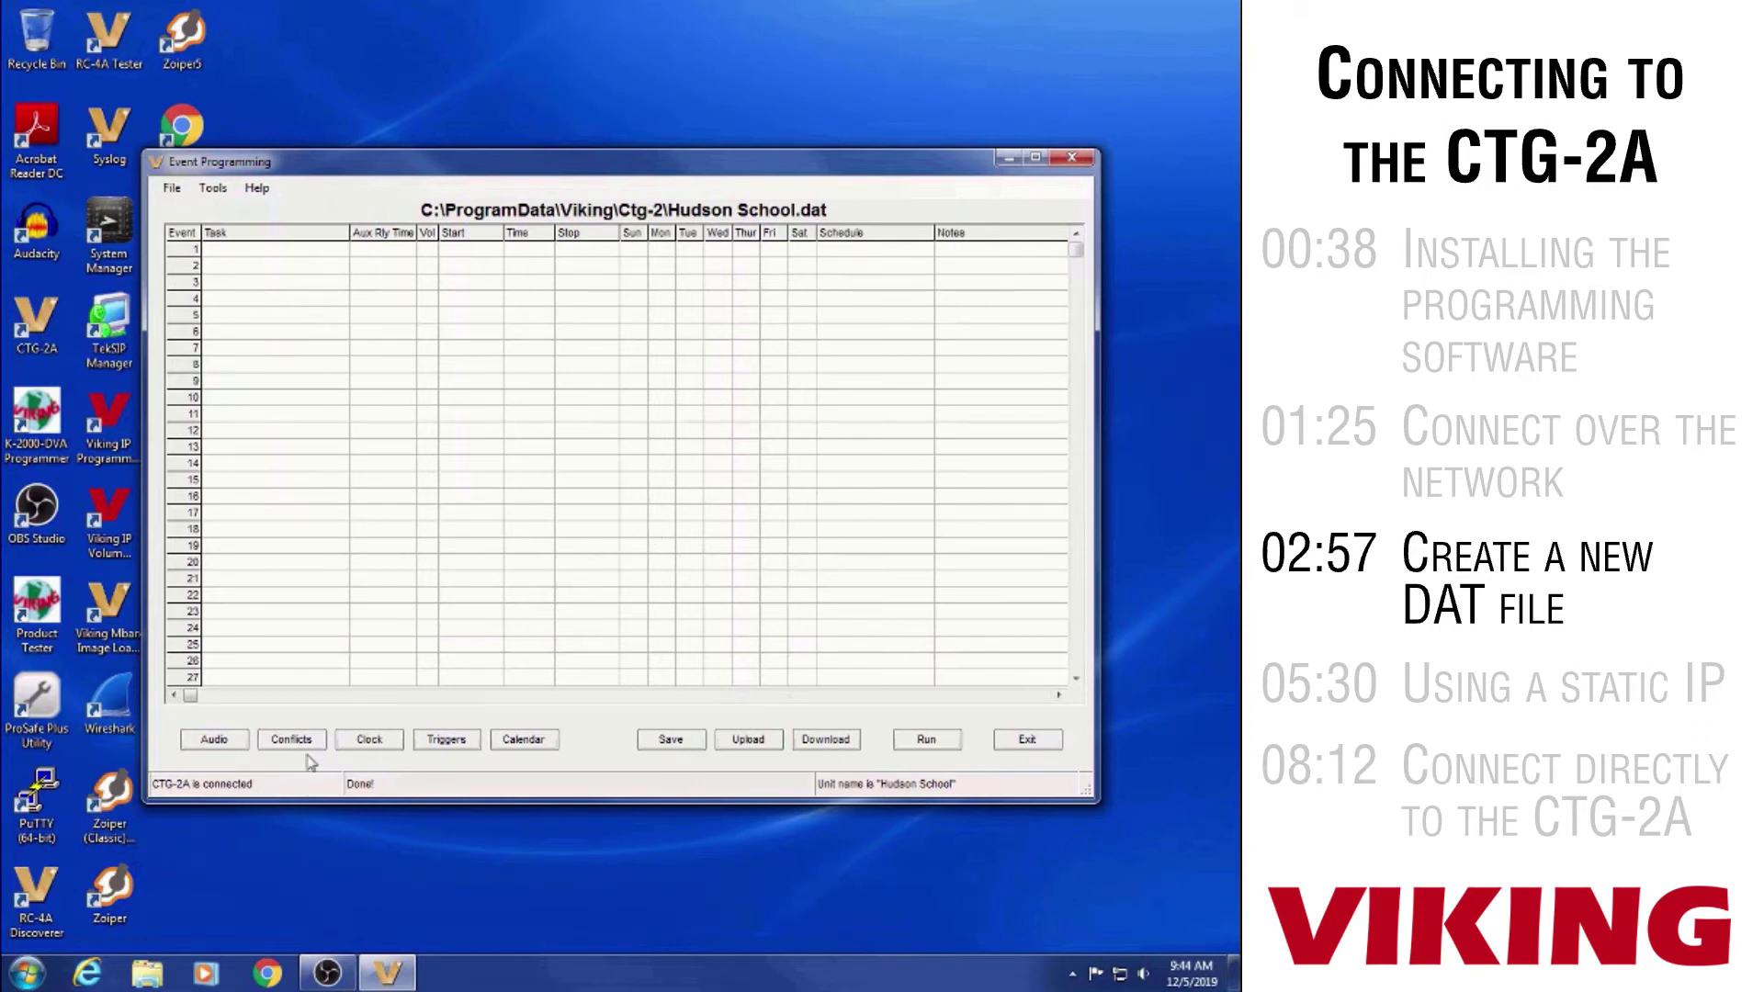
click(218, 742)
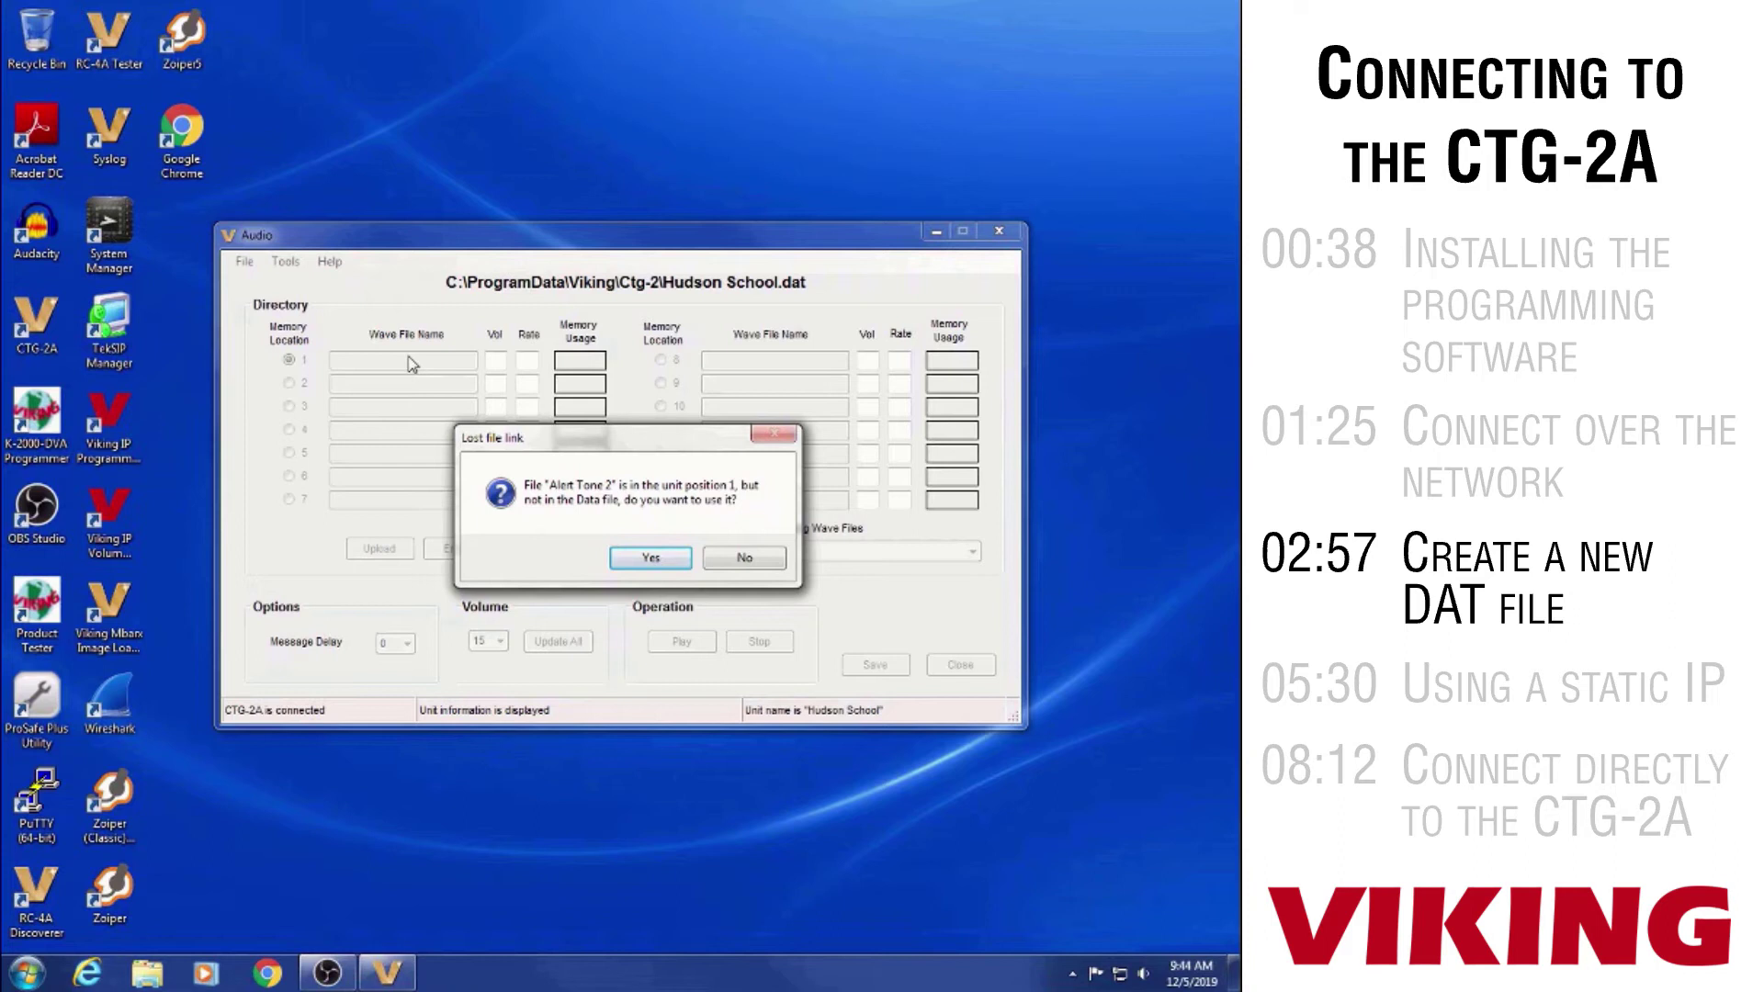
Decline Alert Tone 2 and every lost sound-file link, leaving all 14 memory locations empty
click(746, 559)
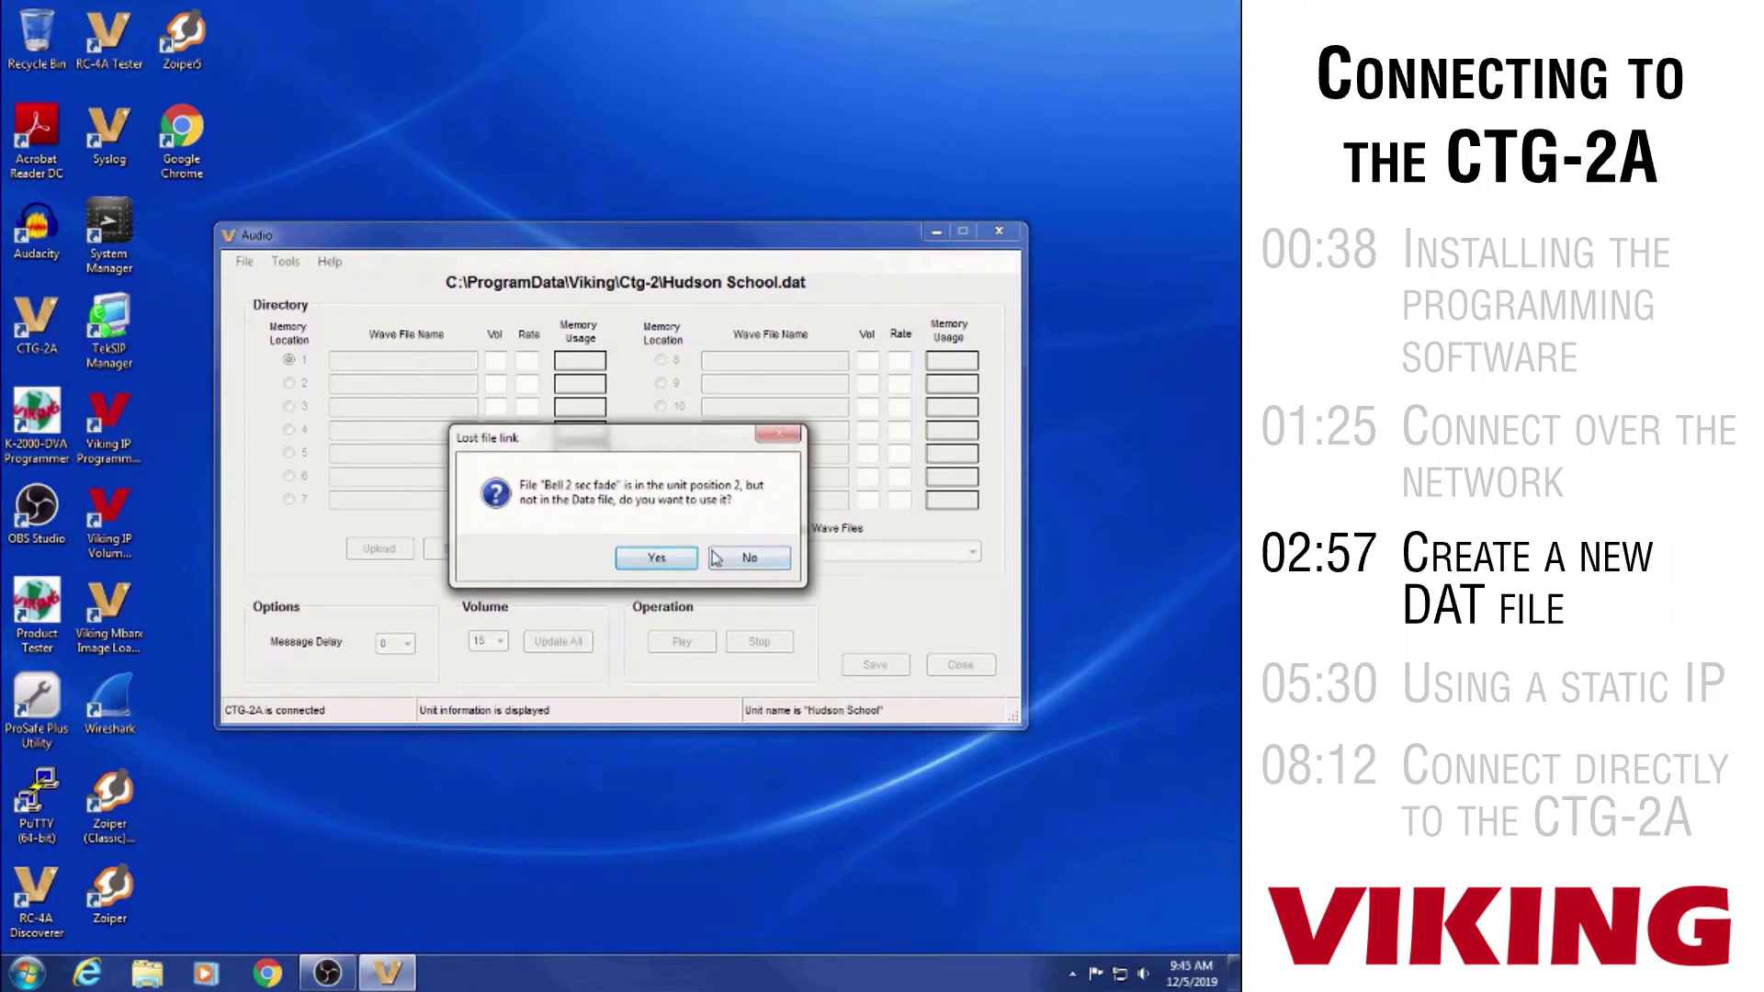
click(770, 562)
click(764, 558)
click(757, 554)
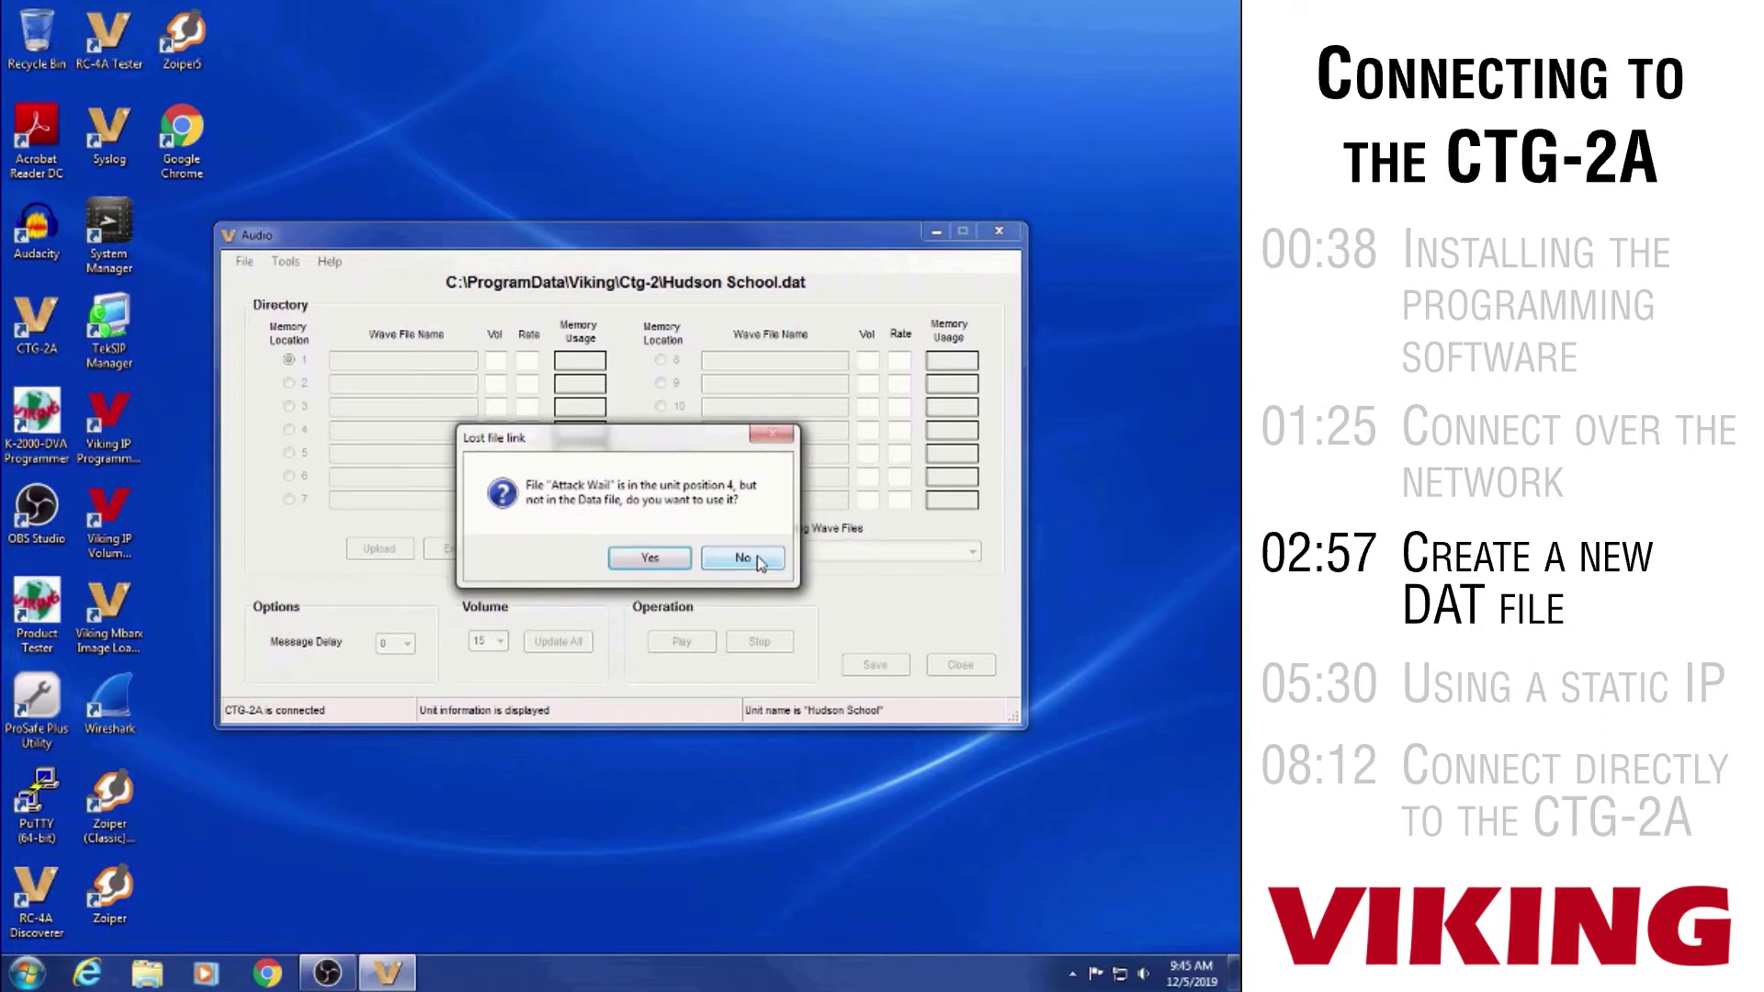
click(757, 556)
click(742, 557)
click(743, 557)
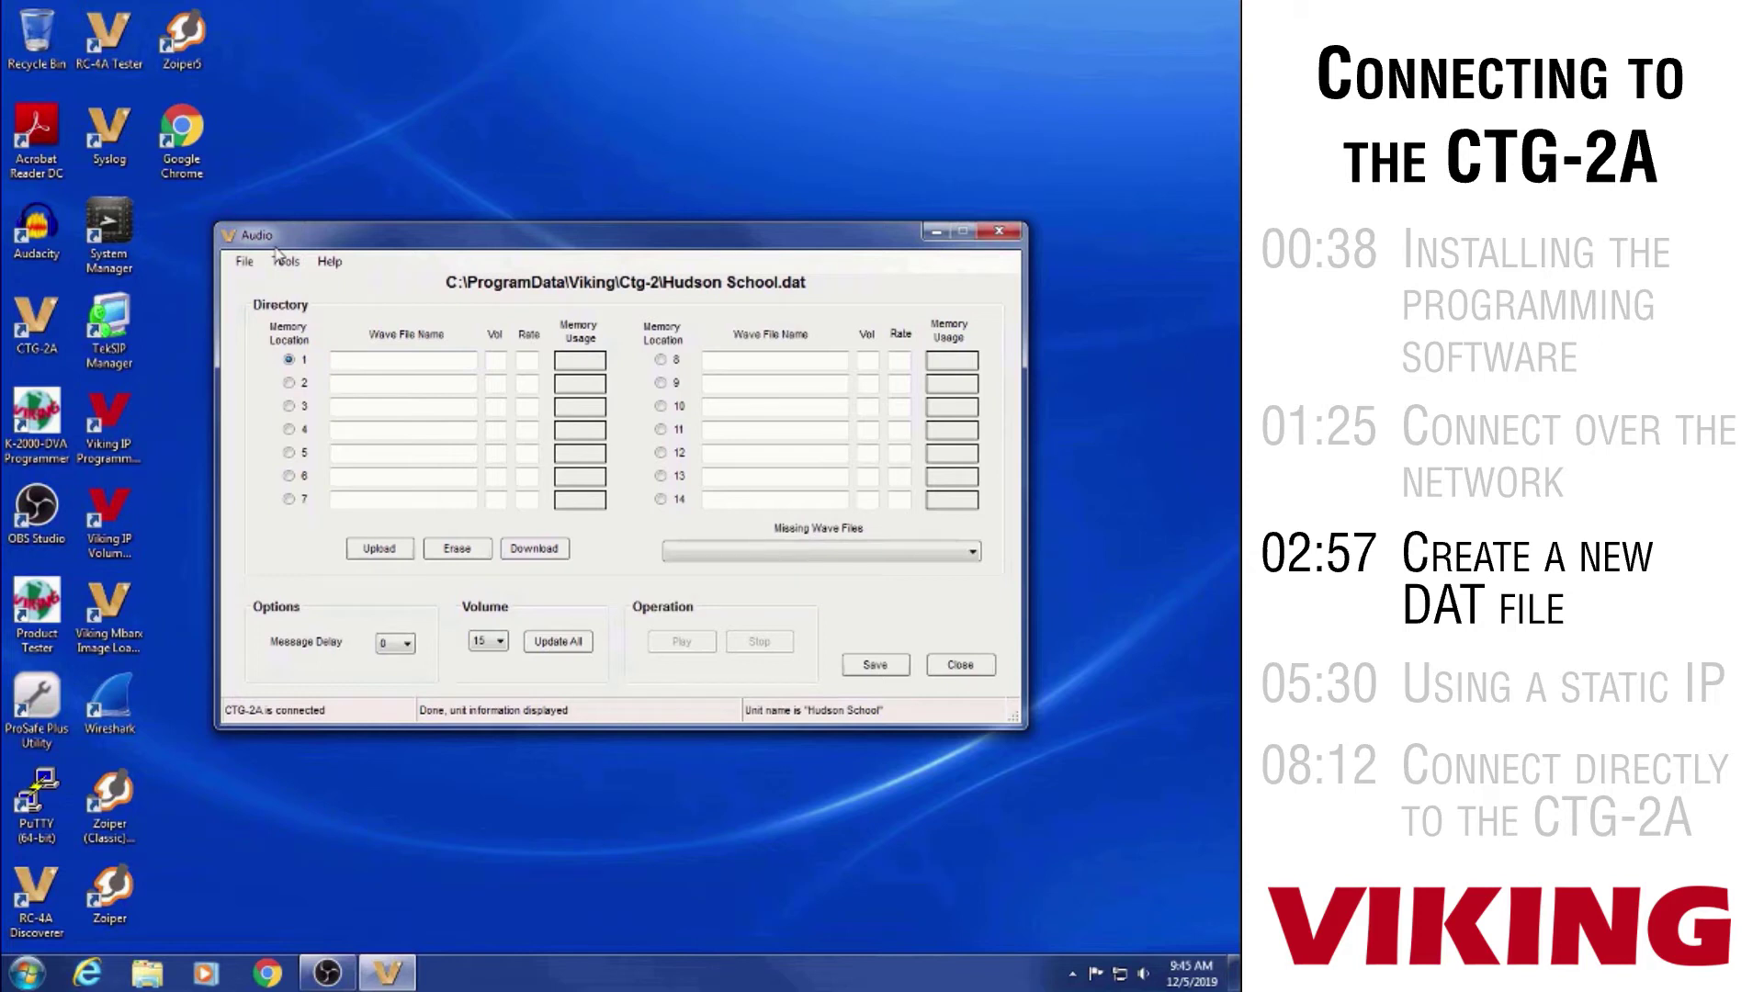
Erase all audio memory locations with Tools > Erase All and save the Hudson School file
click(284, 262)
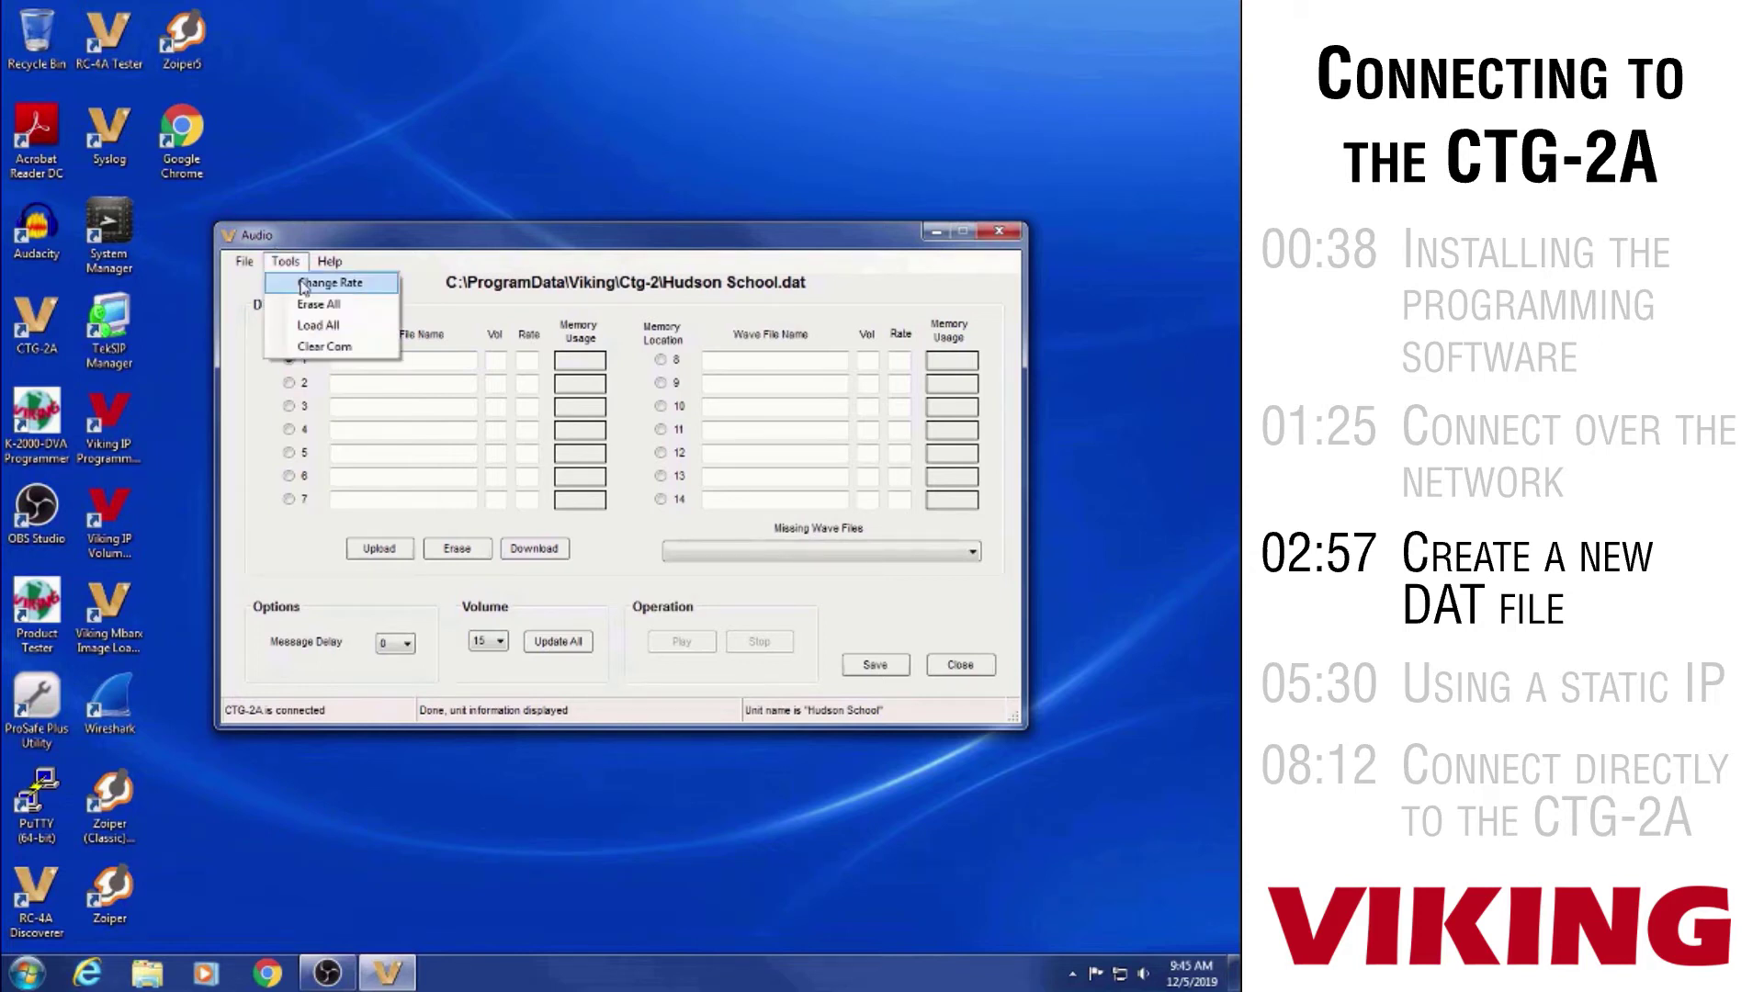
click(308, 305)
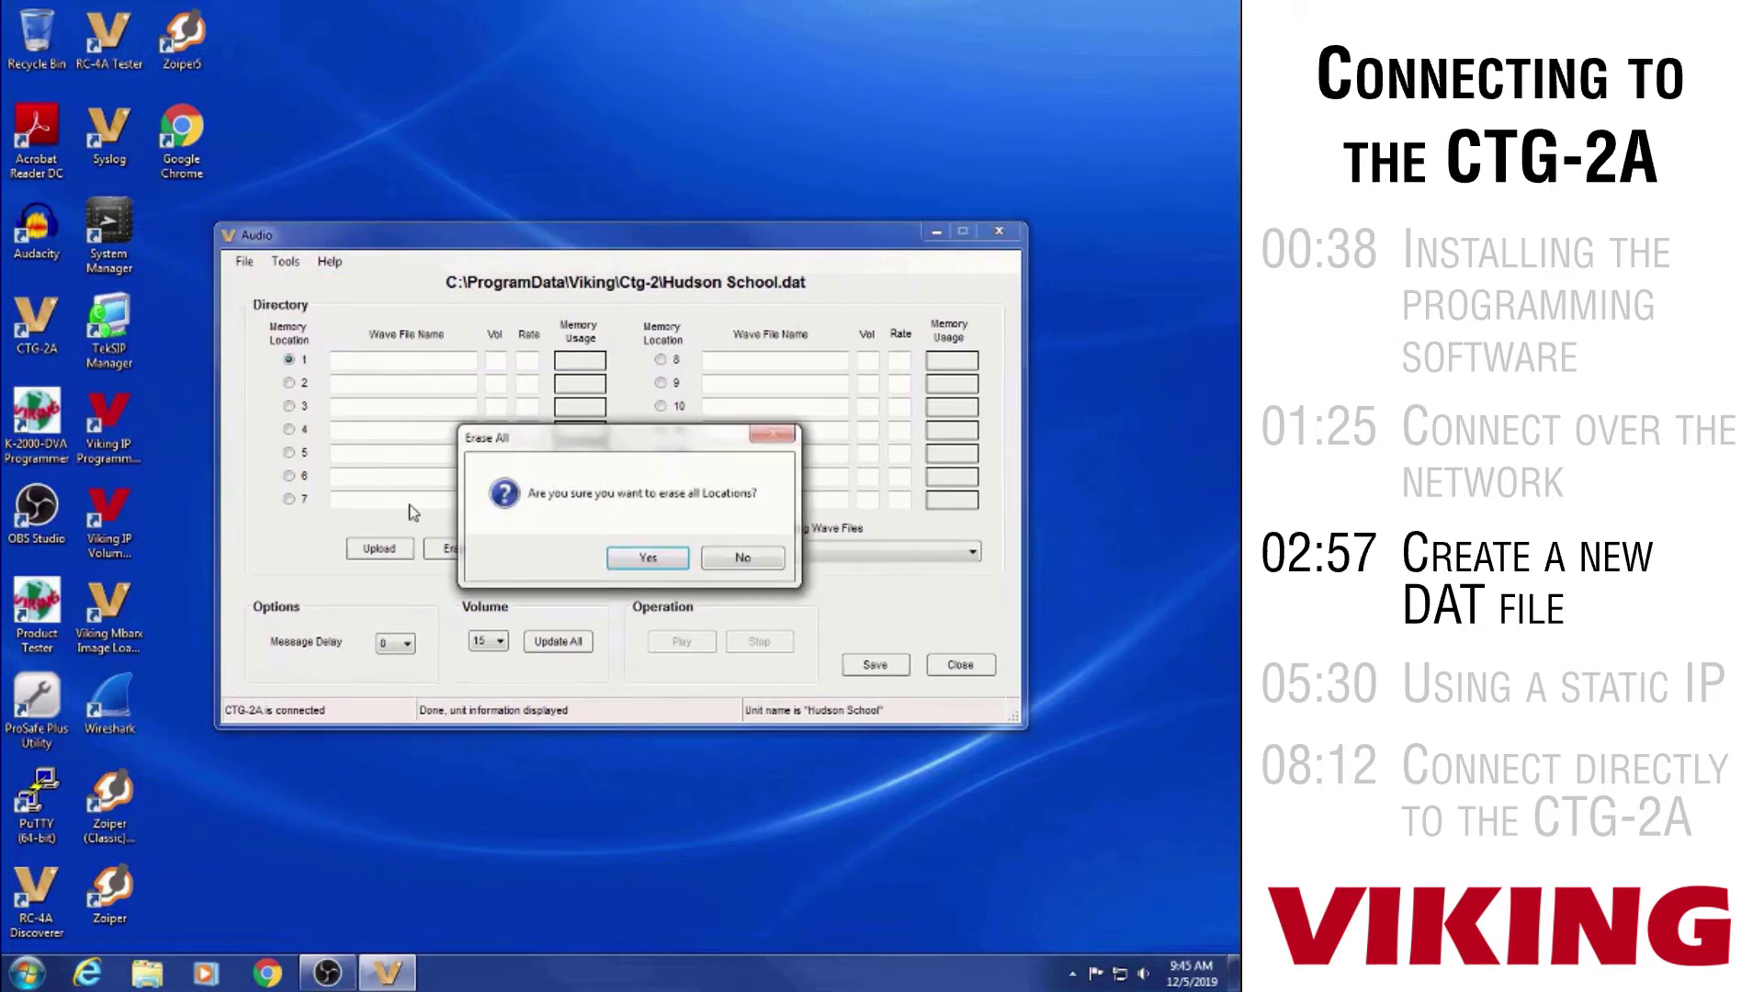
click(647, 555)
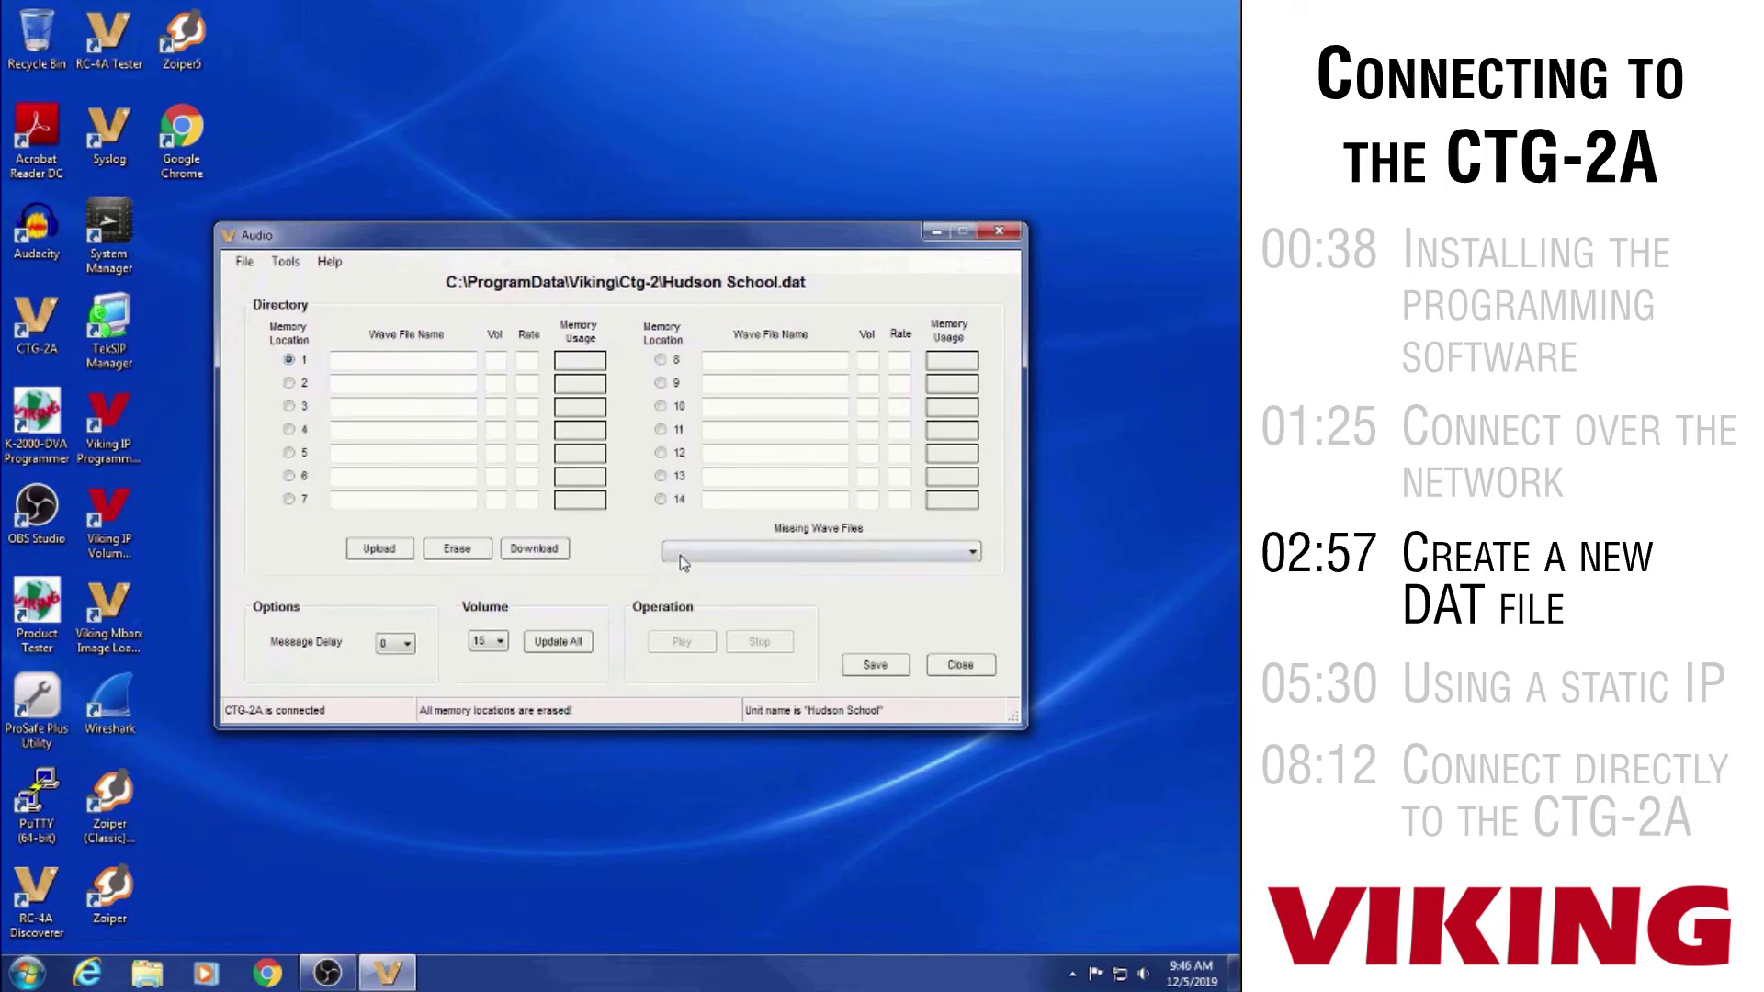
click(879, 667)
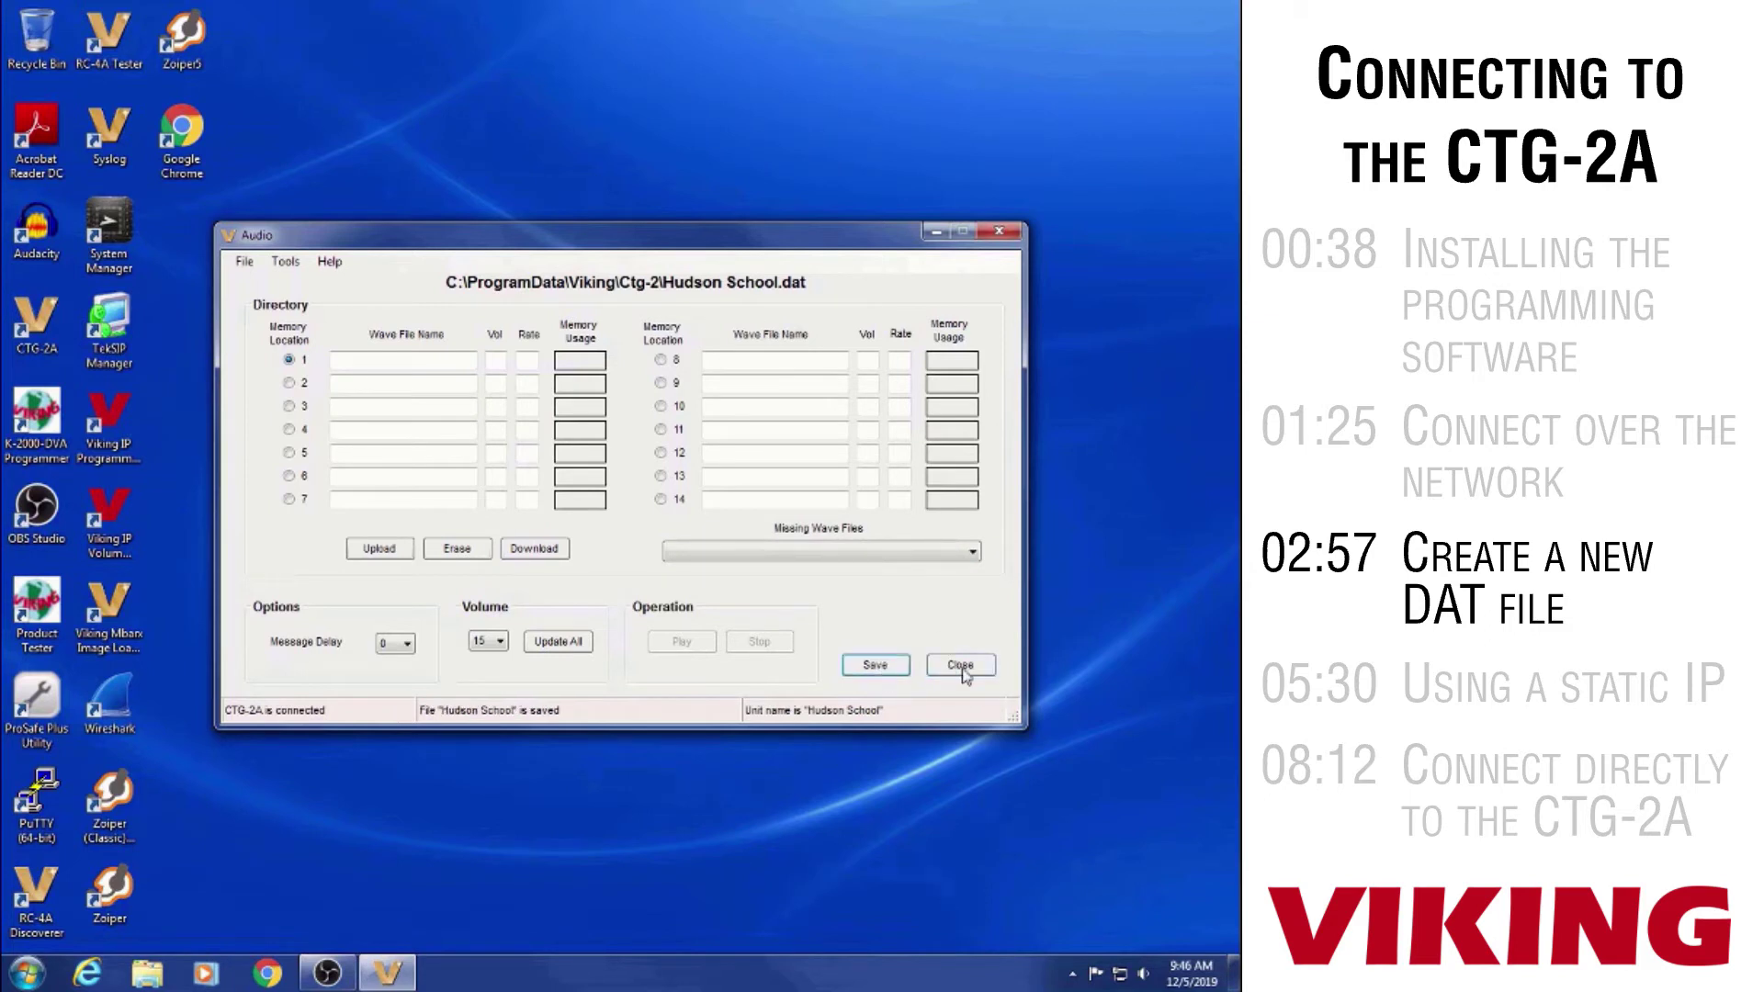
Connect to the Hudson School unit and load Hudson School.dat, showing its 26 scheduled events
click(962, 674)
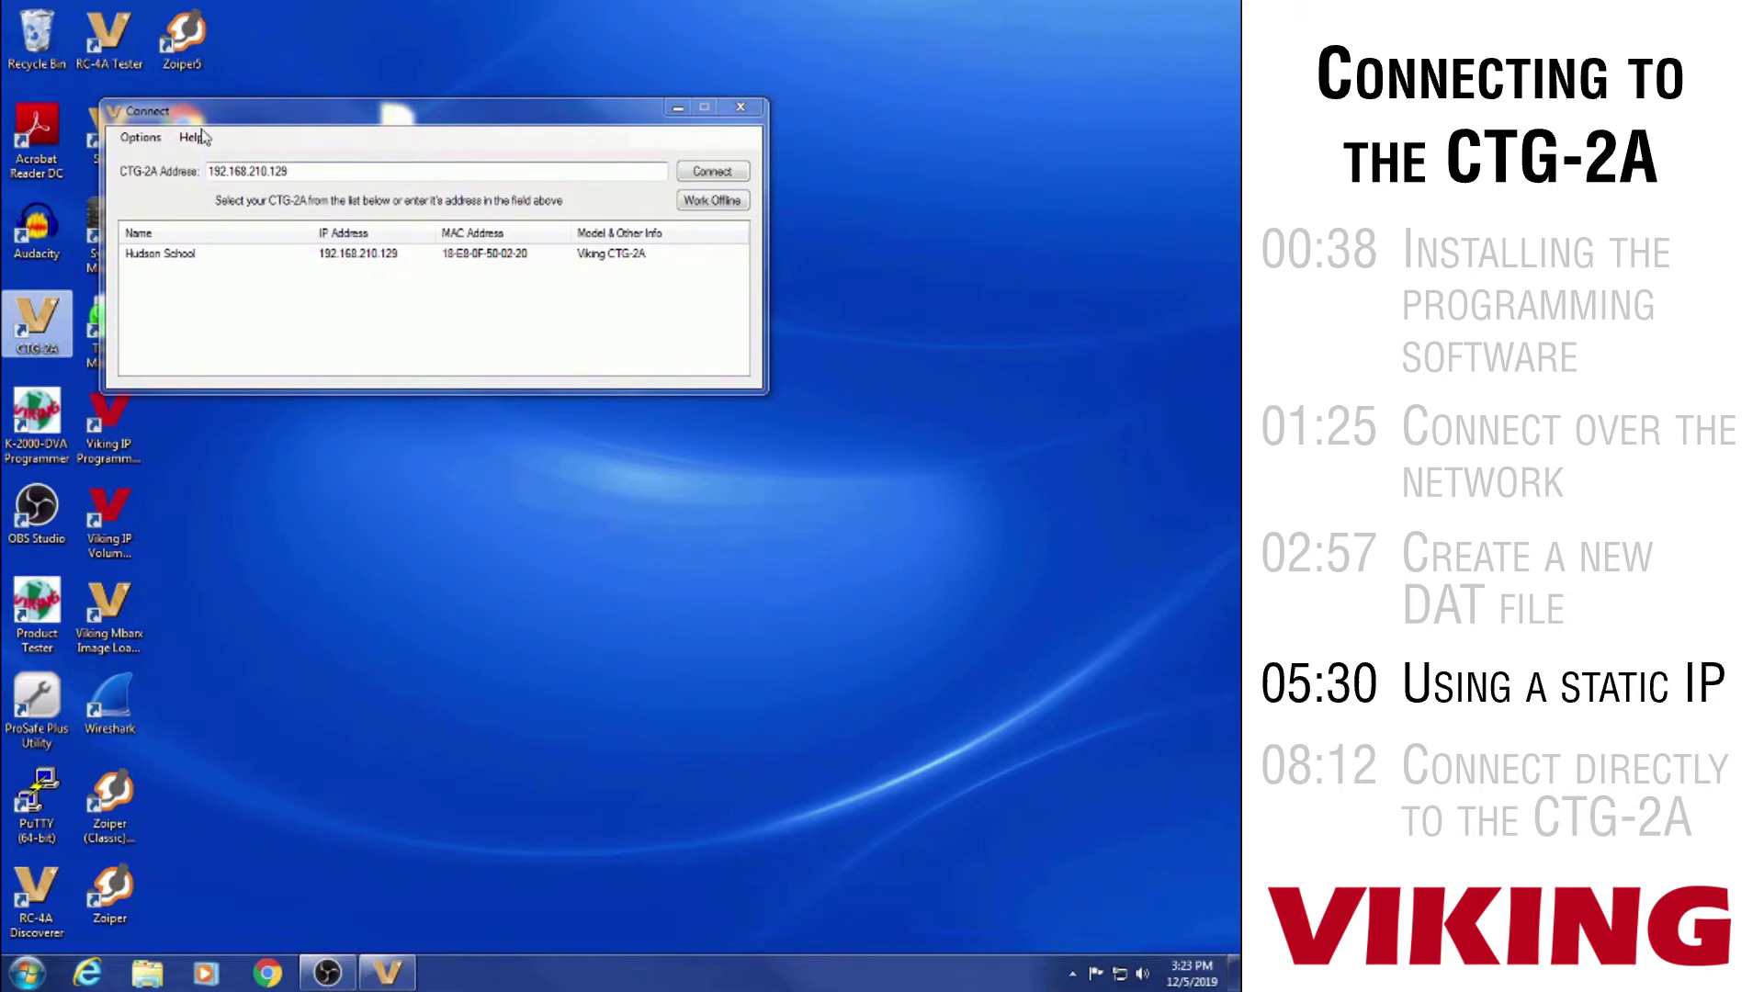
double_click(351, 255)
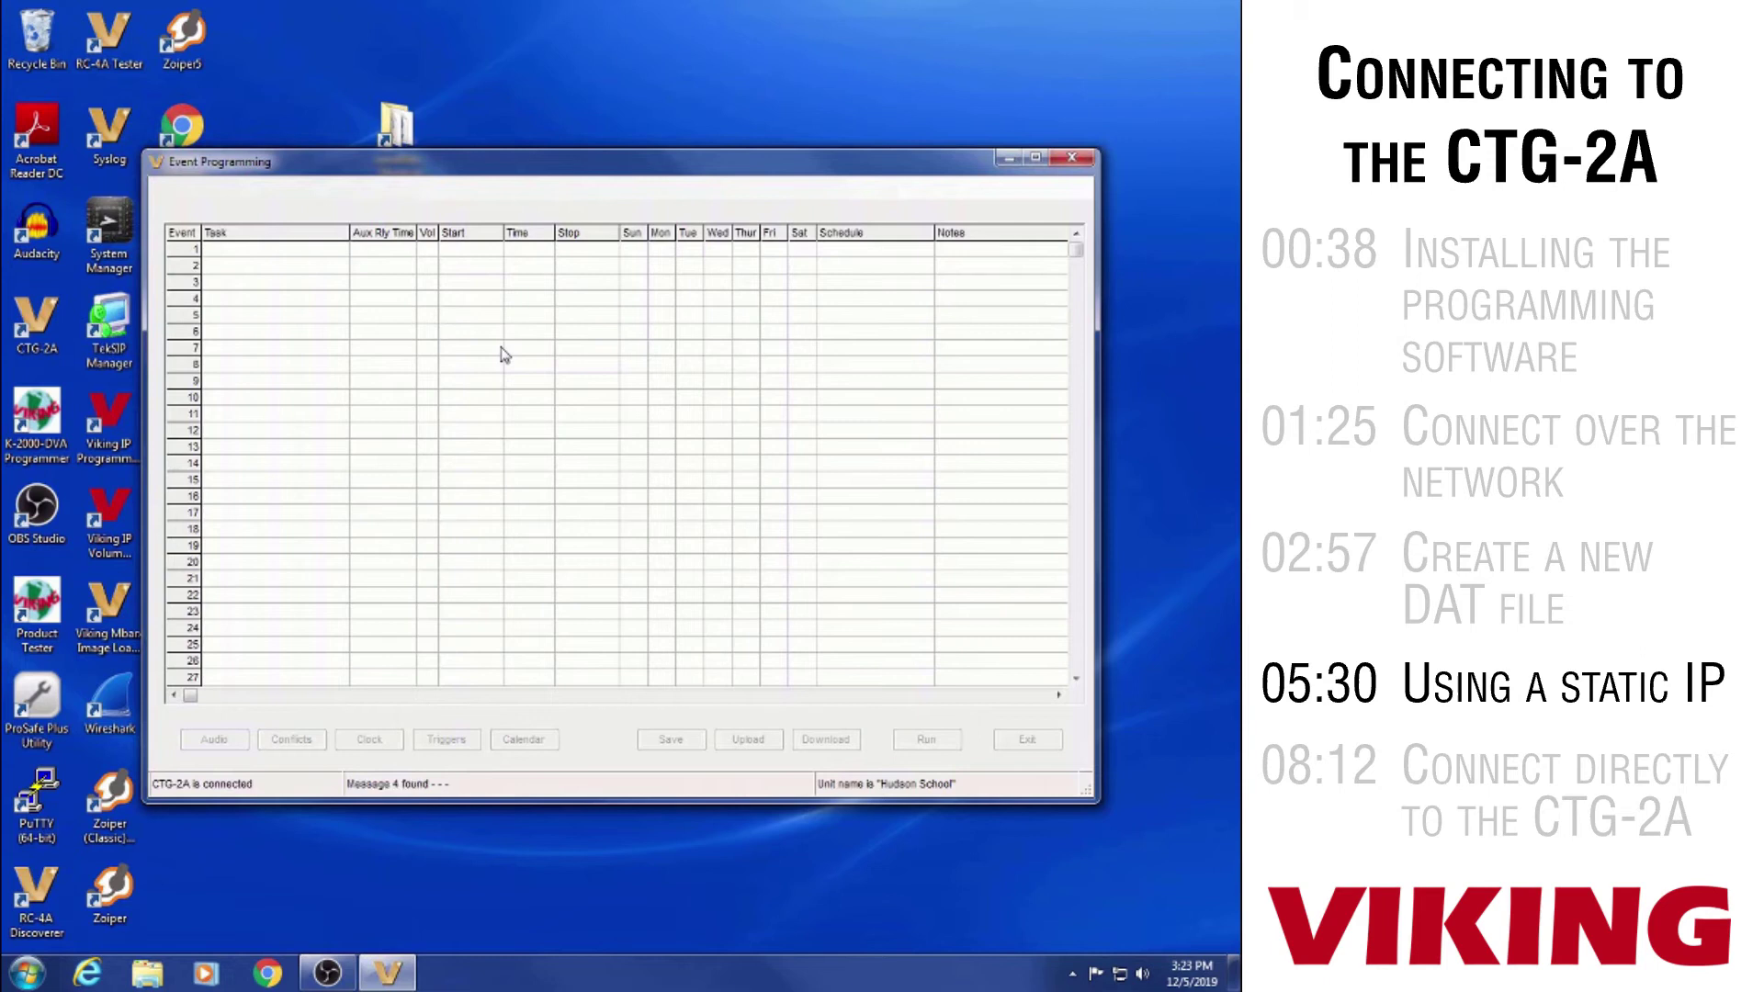
click(172, 187)
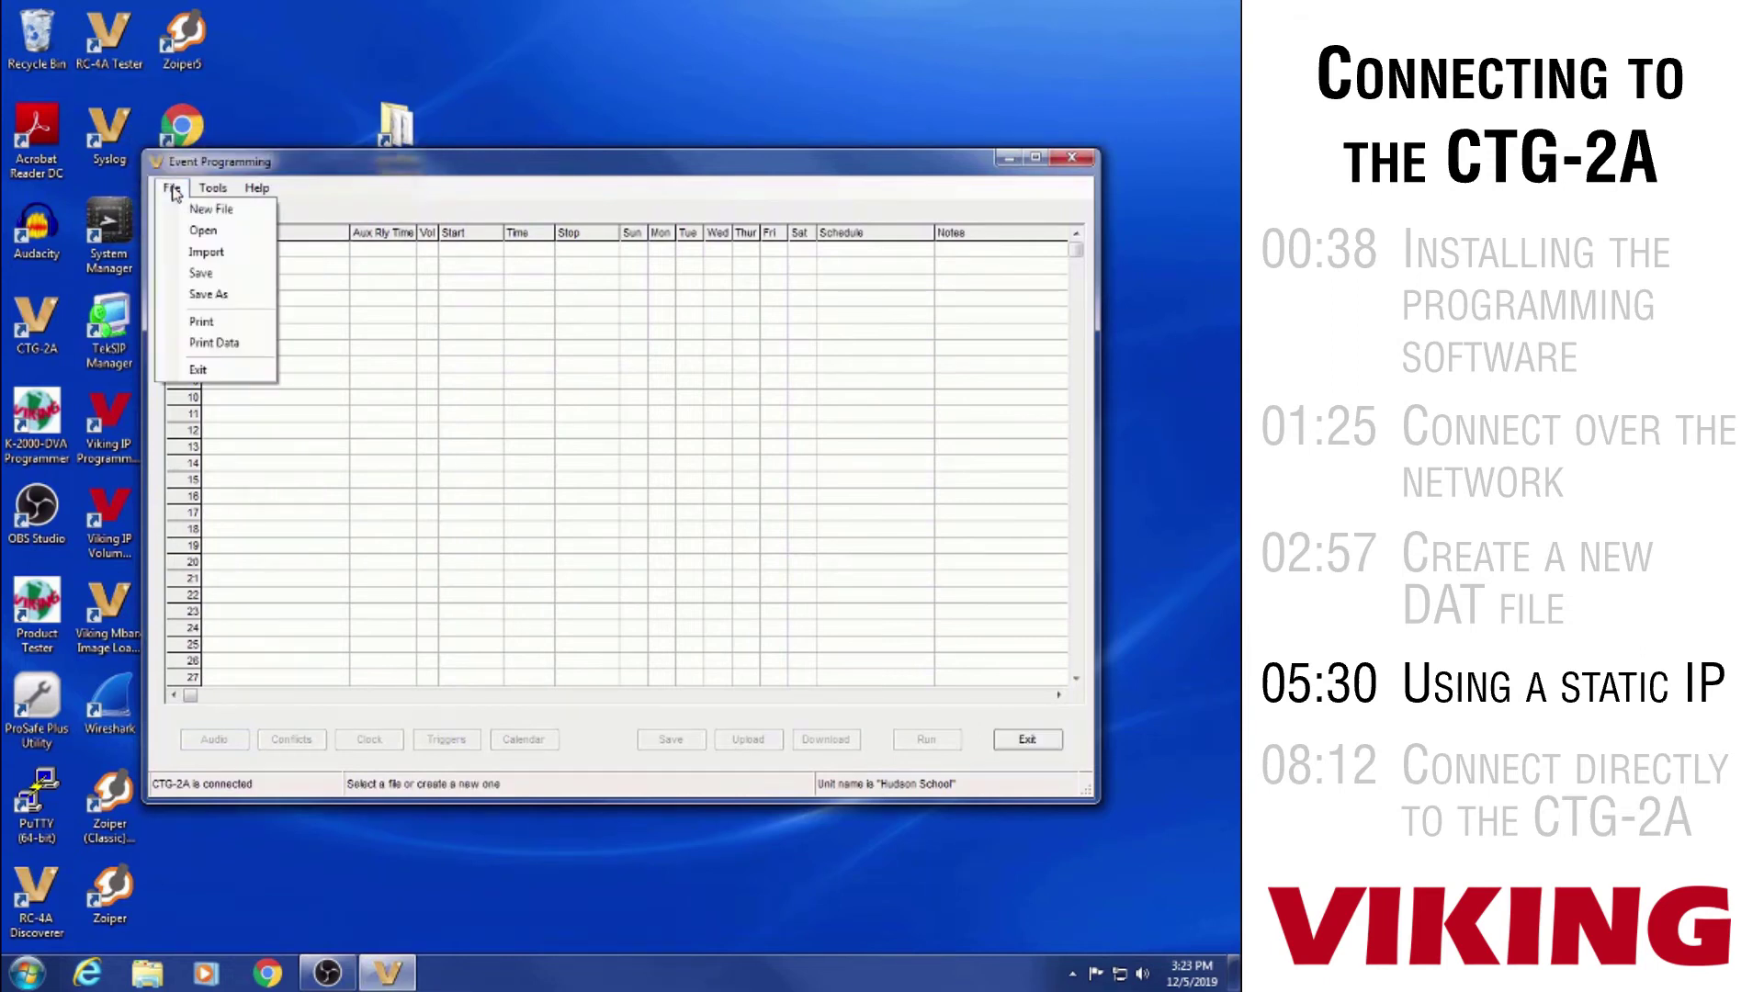
click(195, 229)
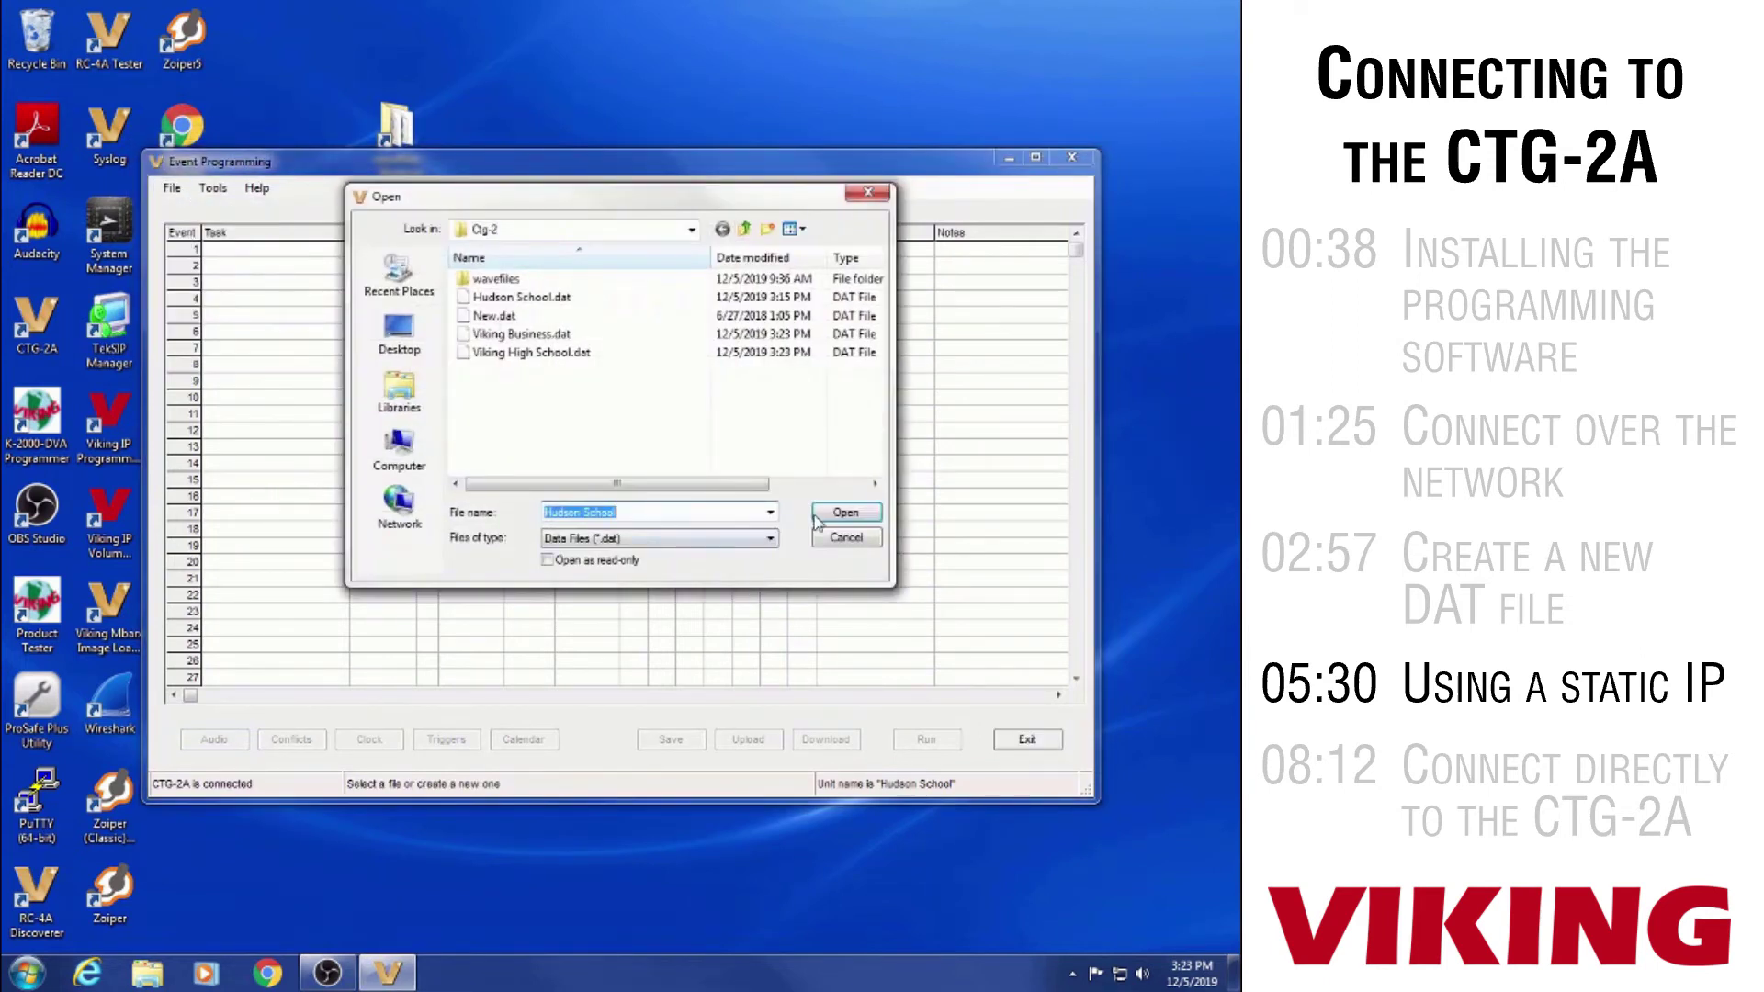
click(816, 516)
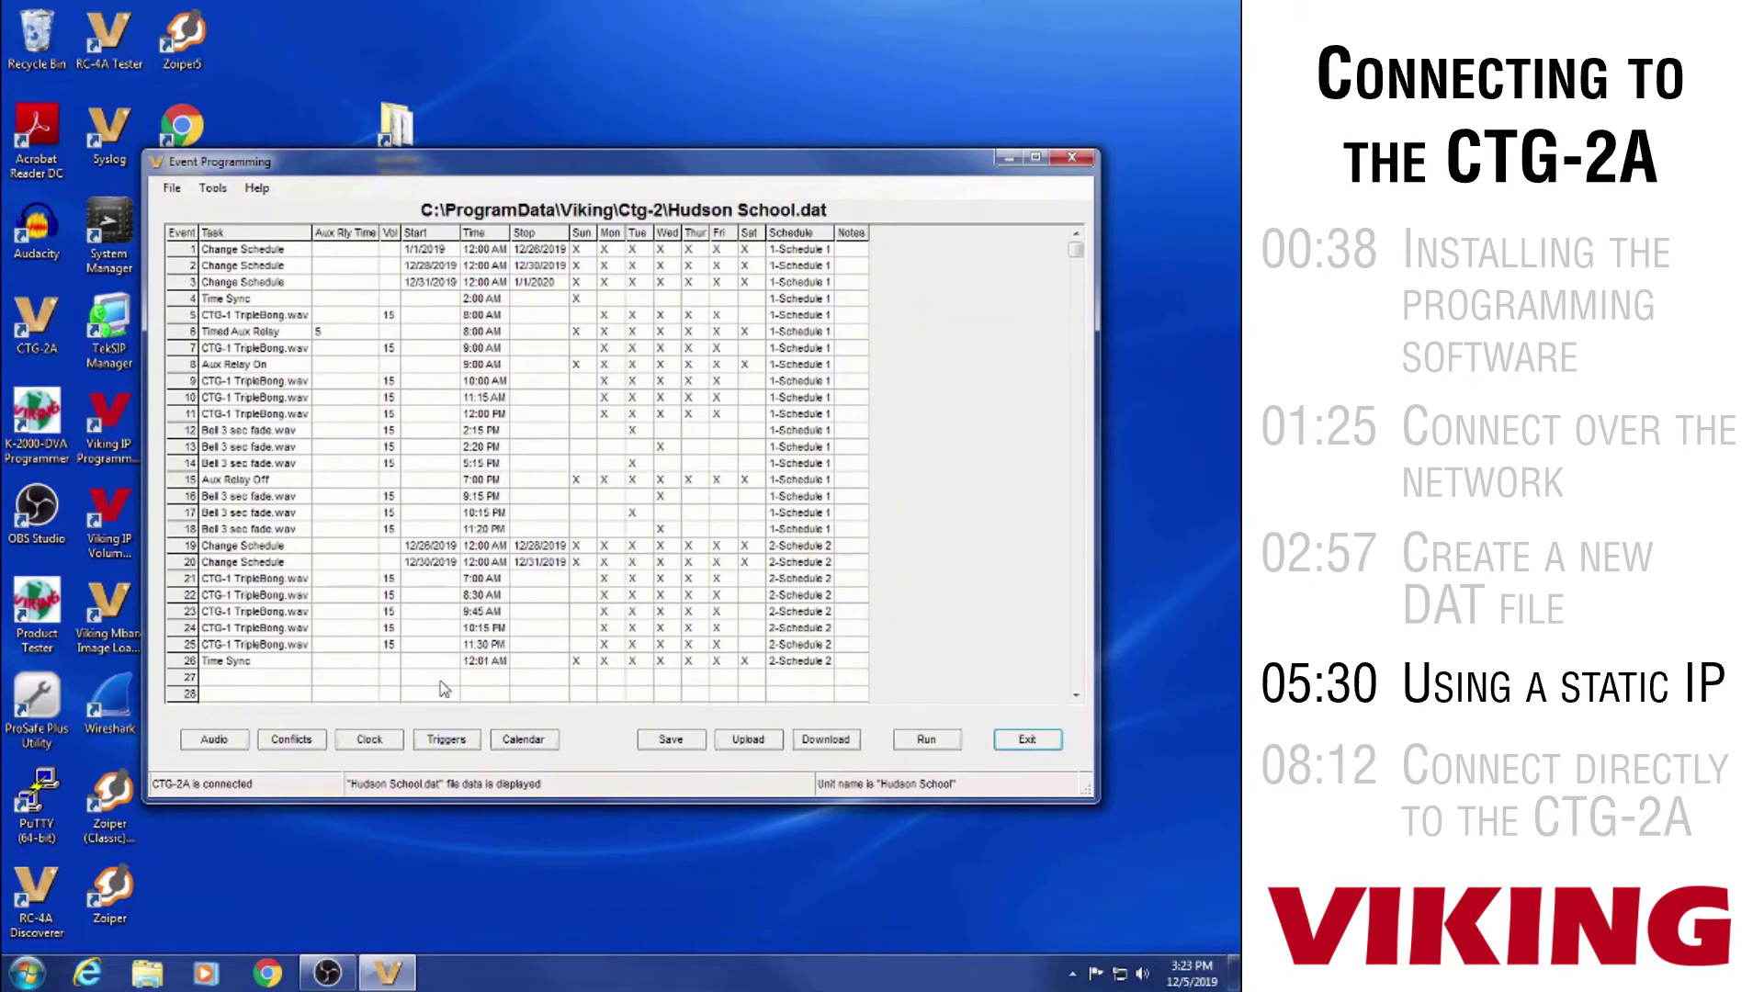
click(213, 188)
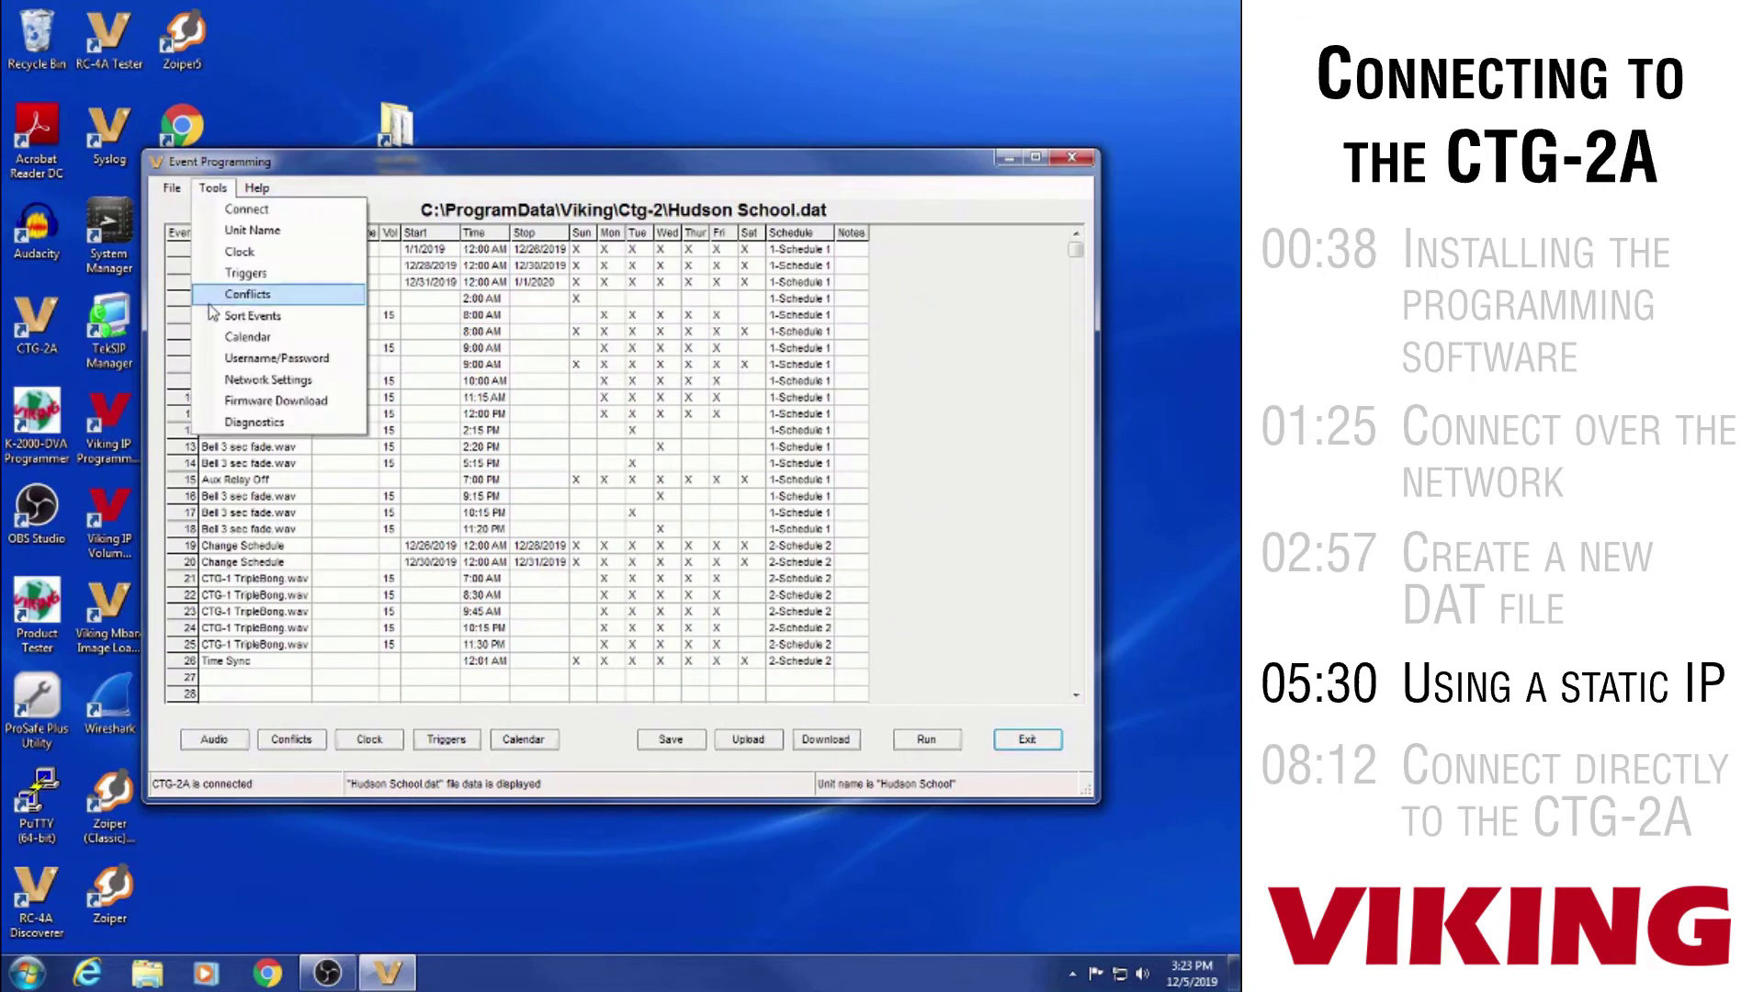
Review the unit's network settings without changing them, then start the schedules with automatic switching
click(233, 383)
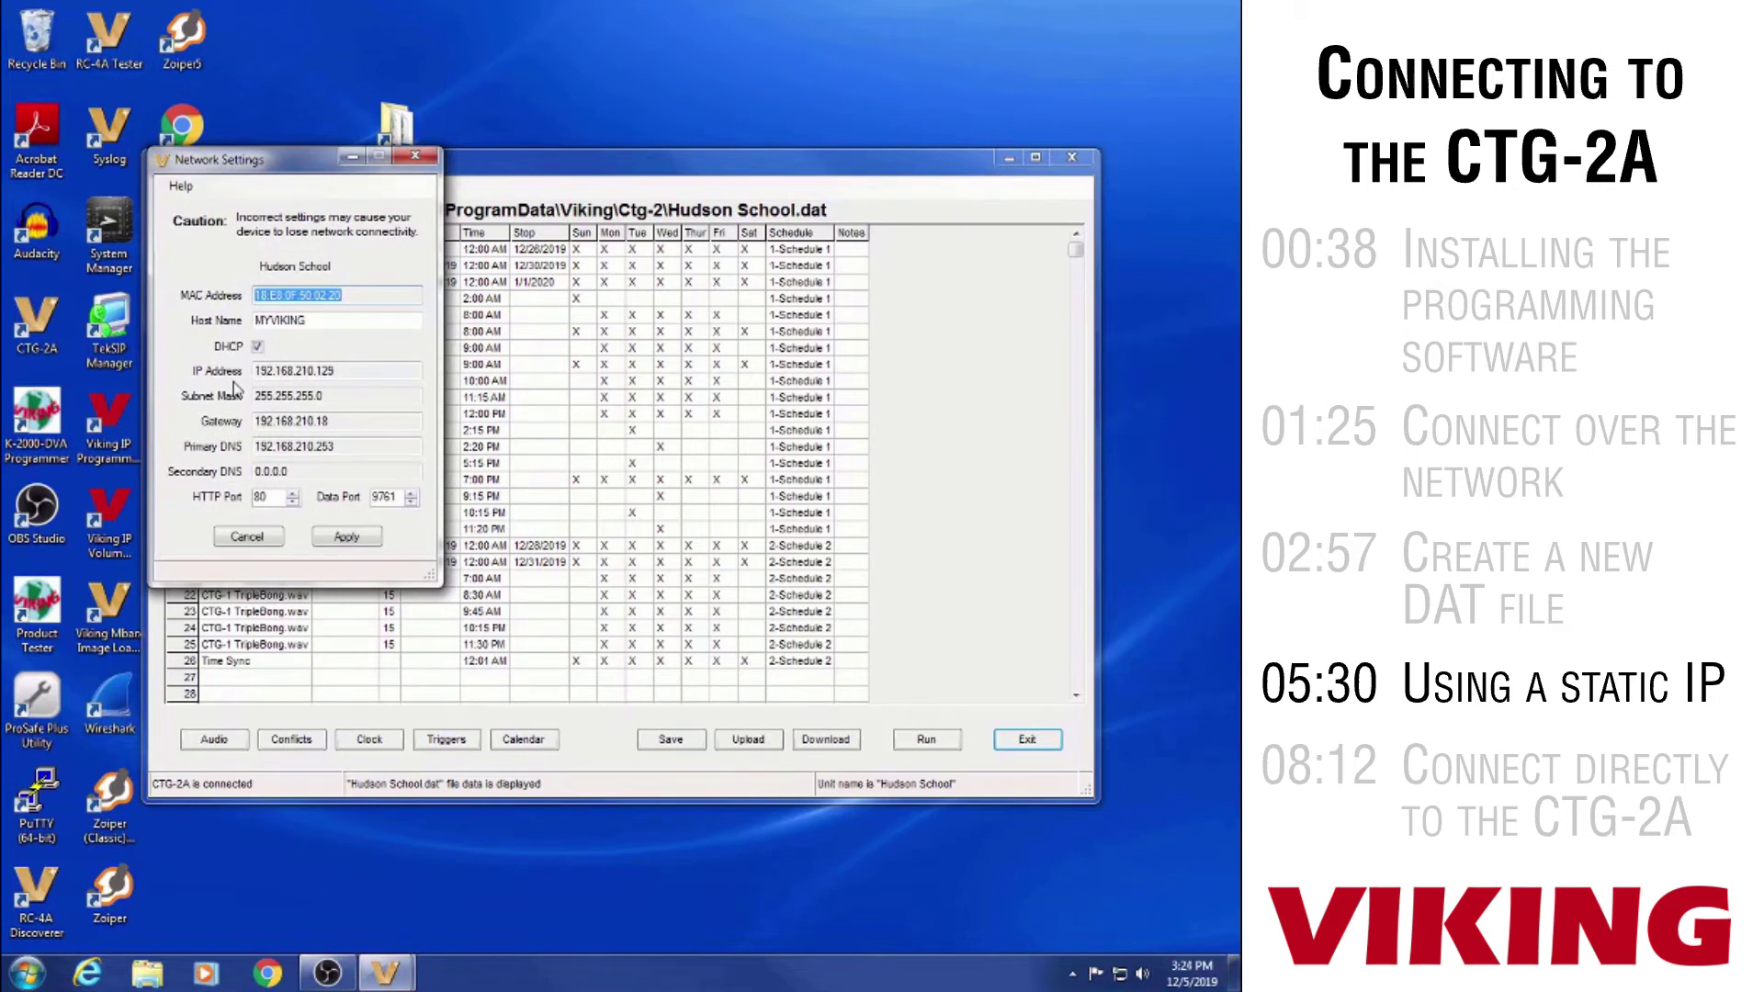
click(483, 456)
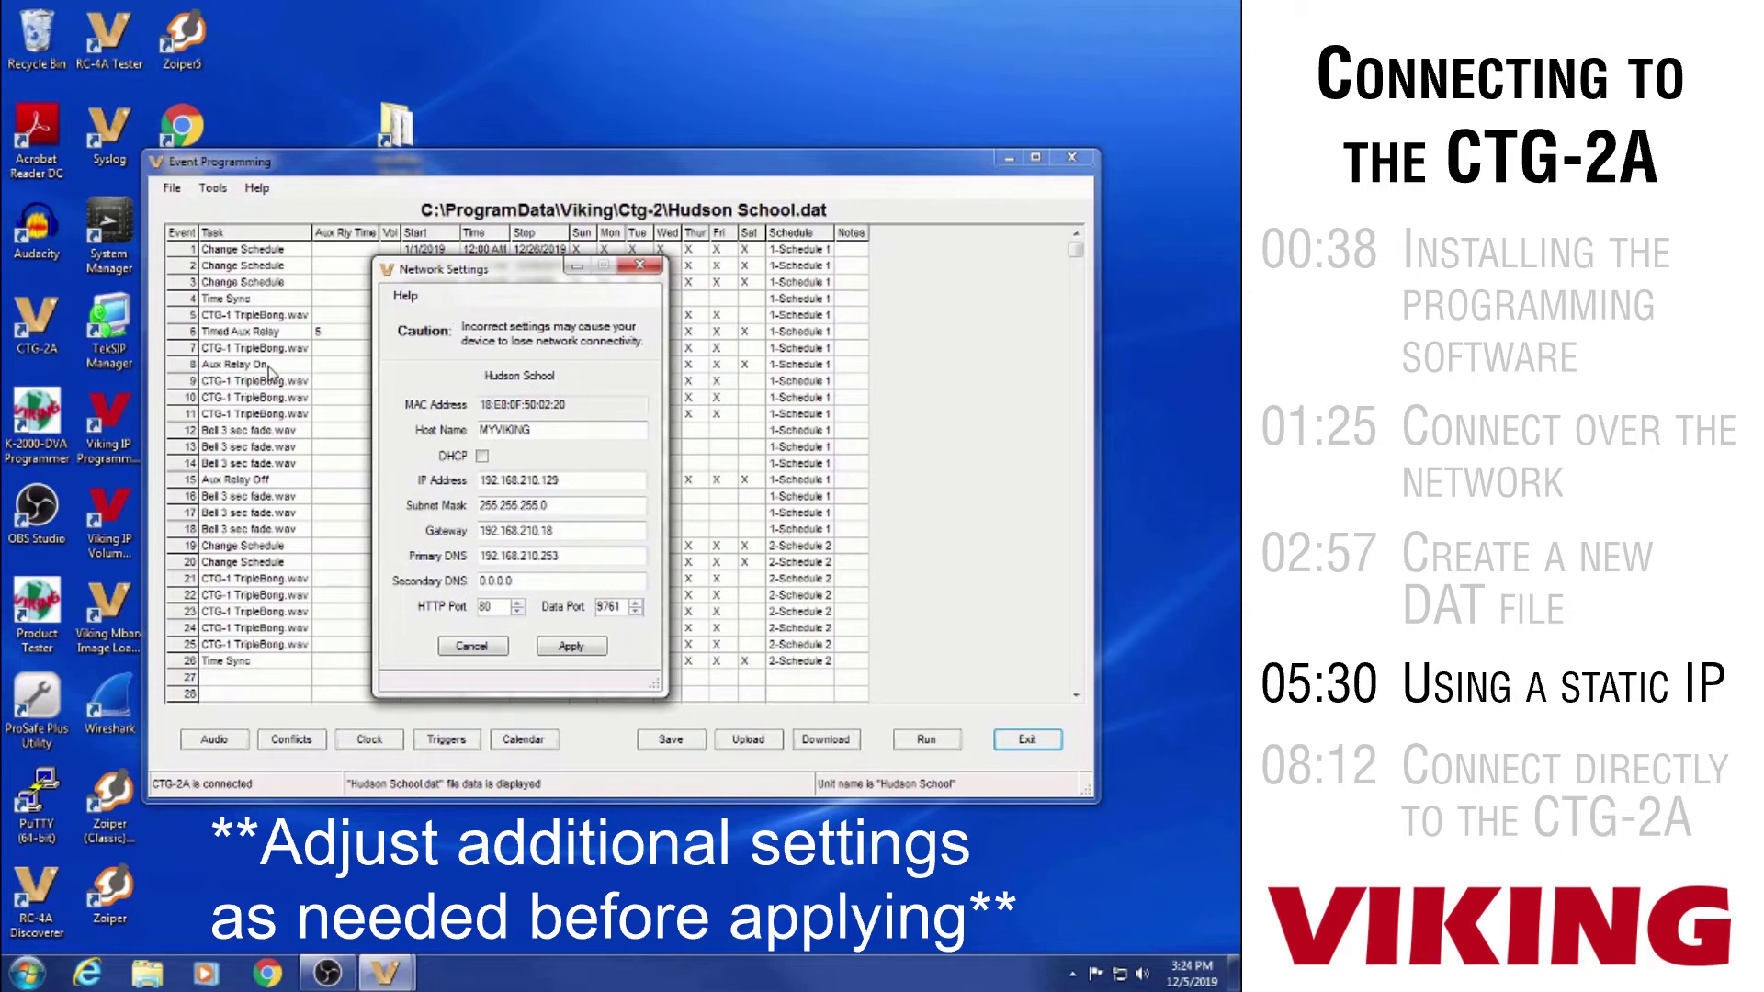
click(482, 456)
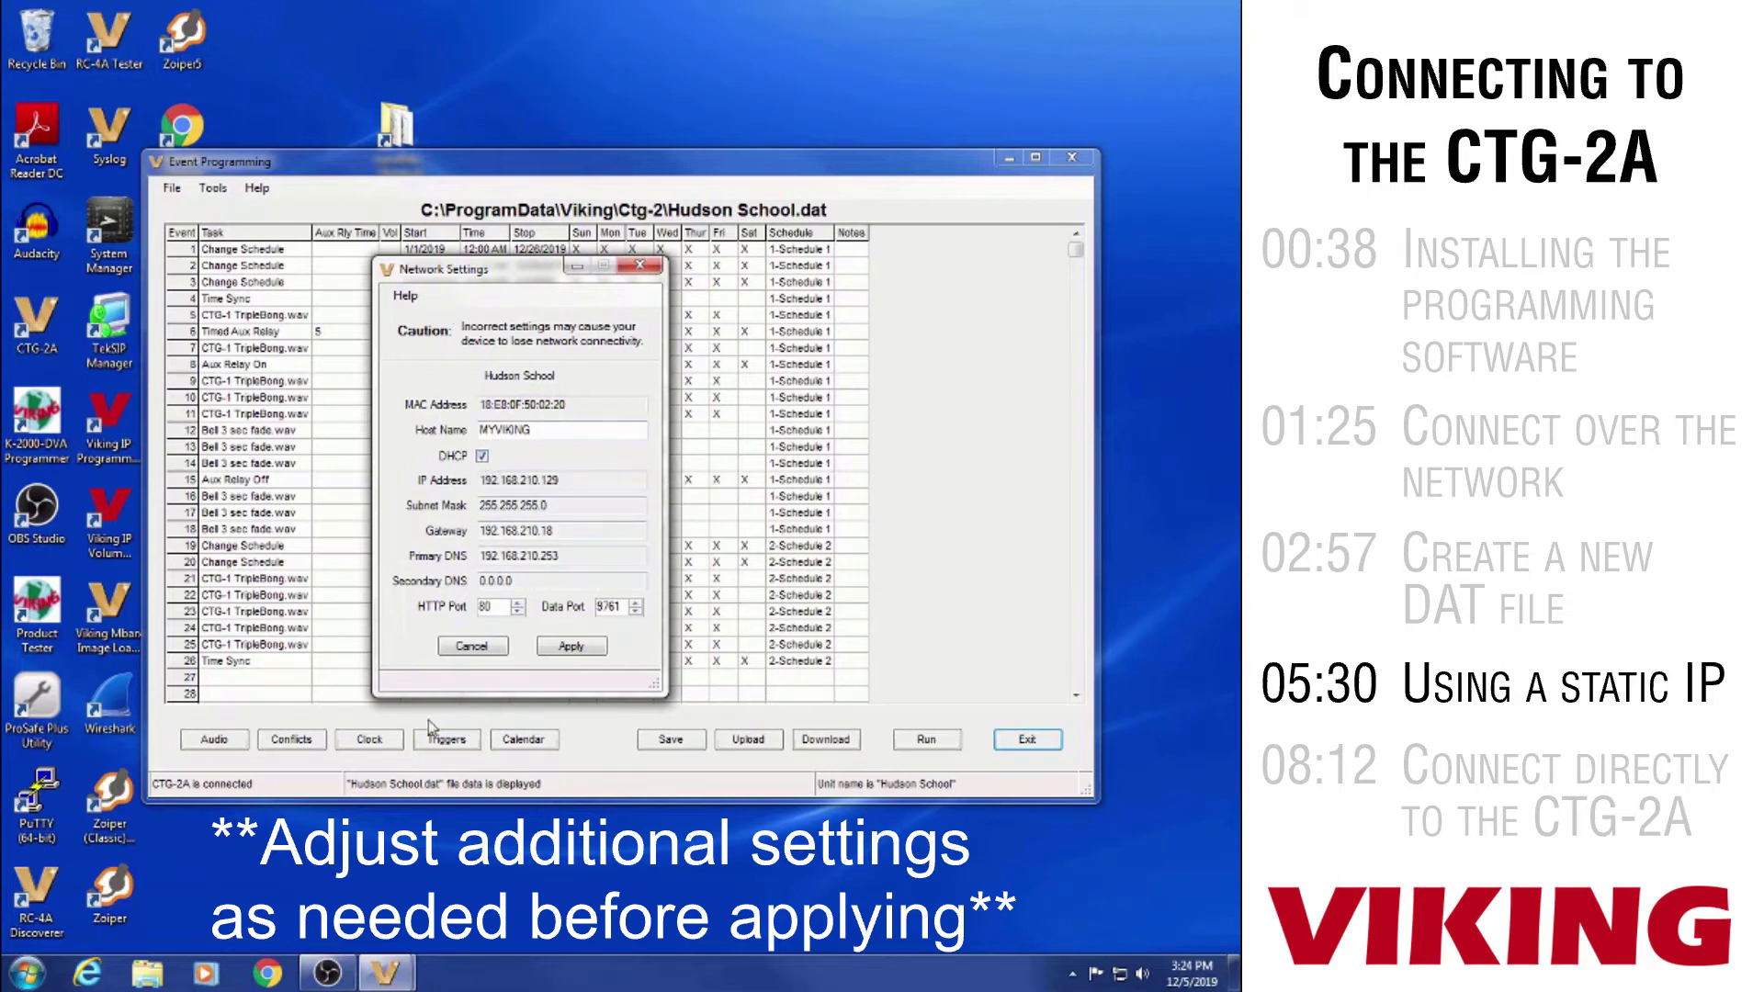
click(473, 646)
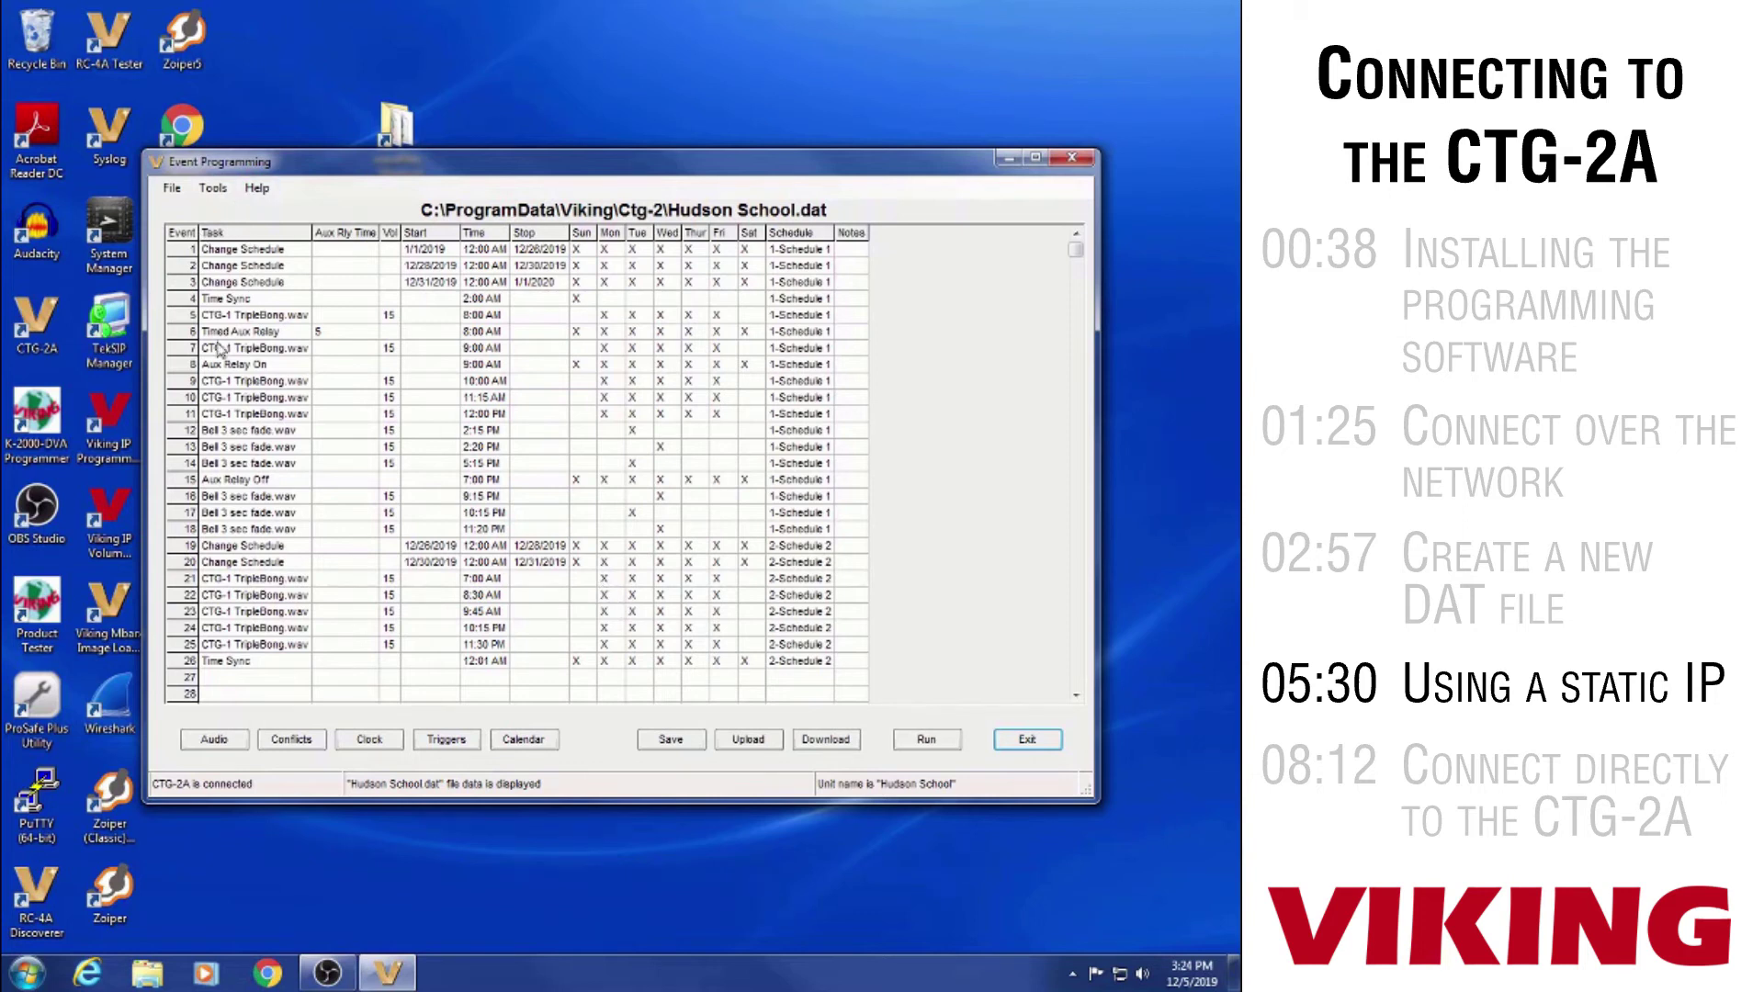
key(alt+r)
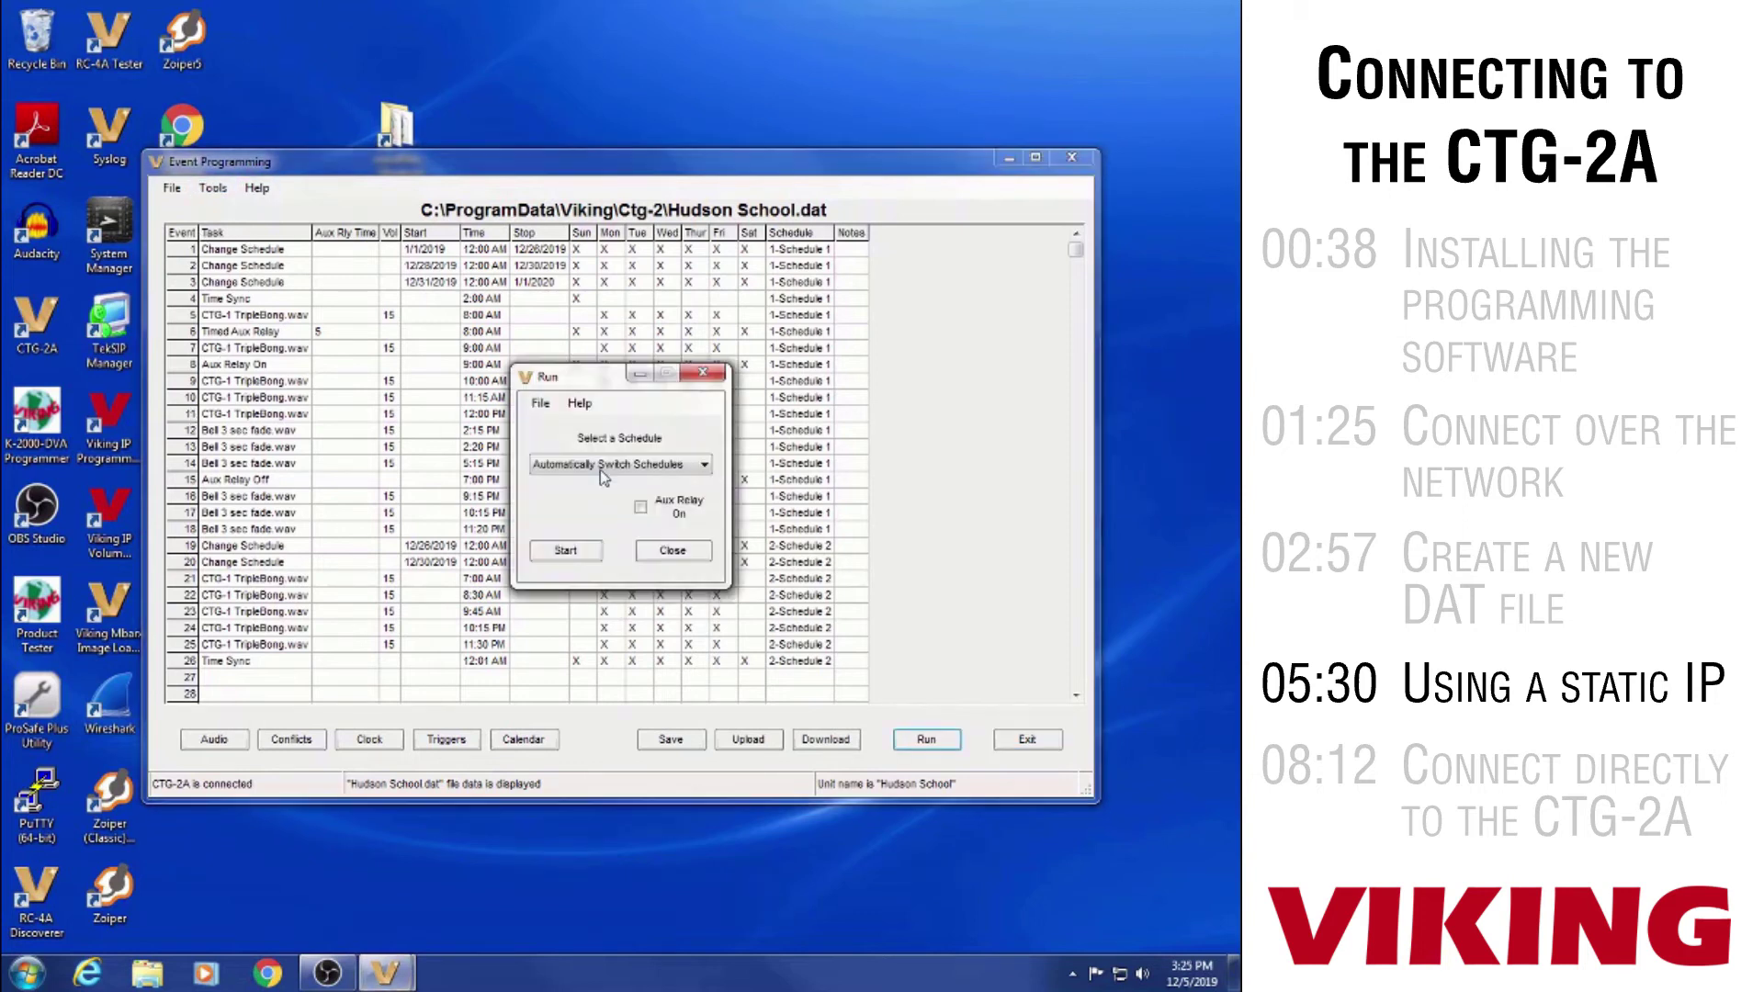
click(582, 553)
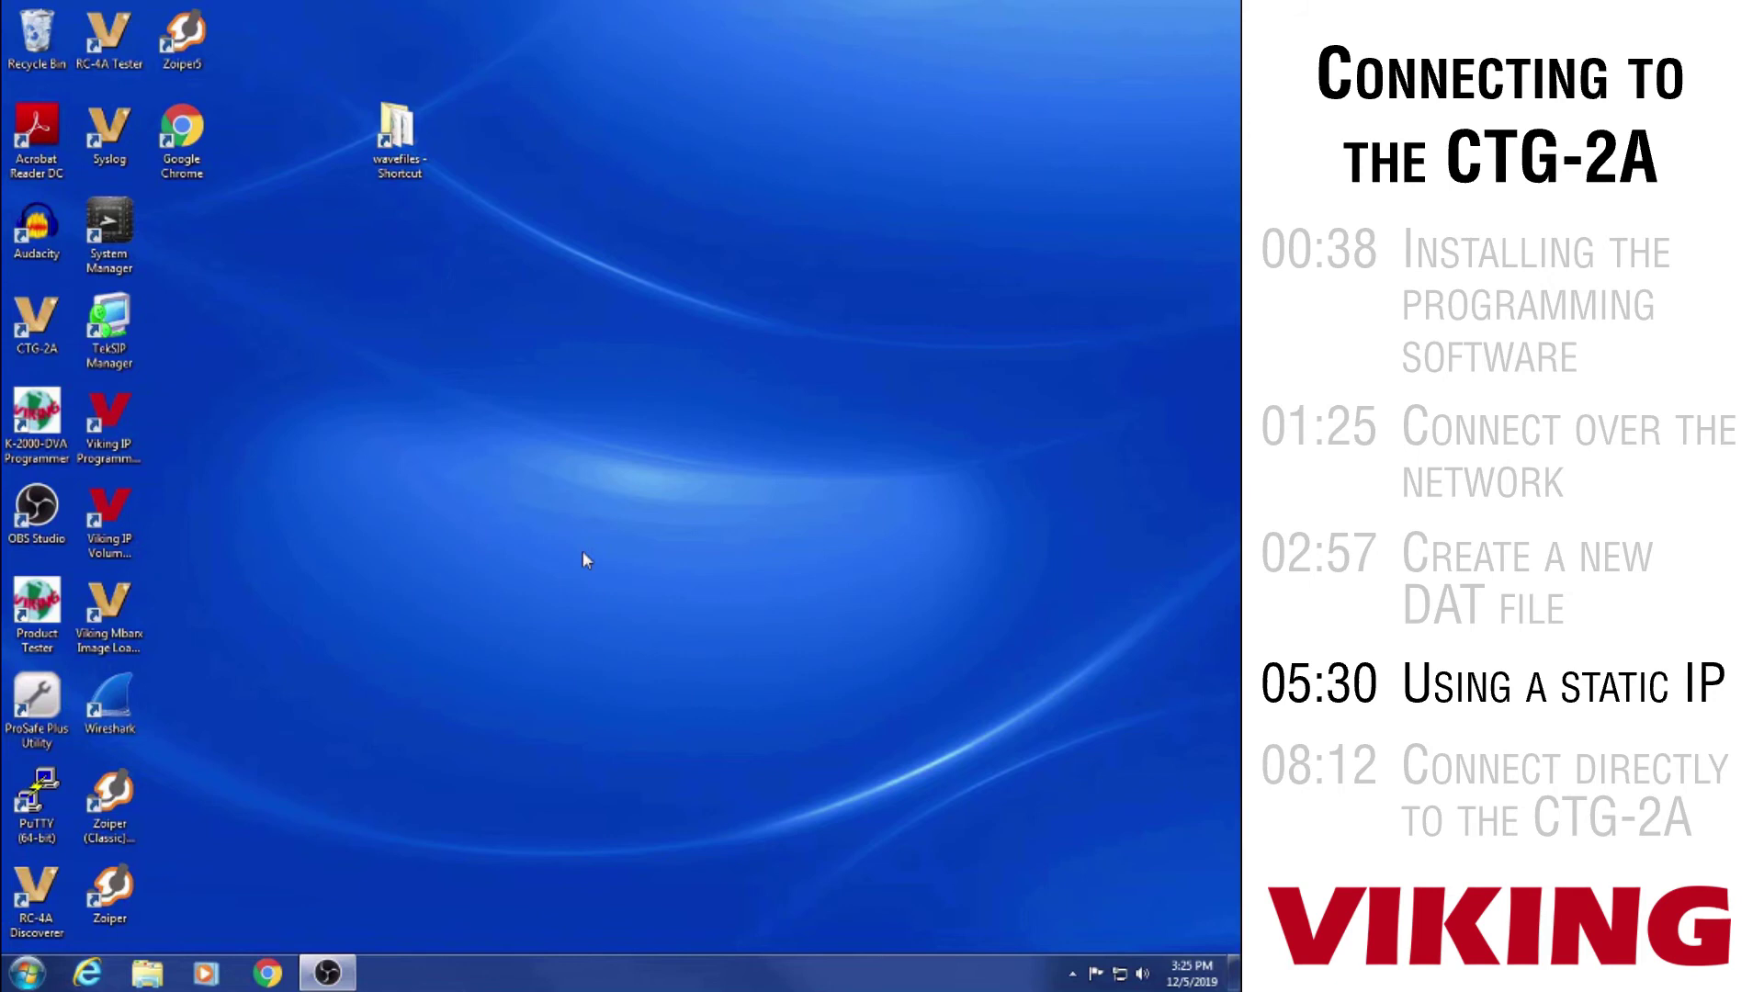
click(268, 973)
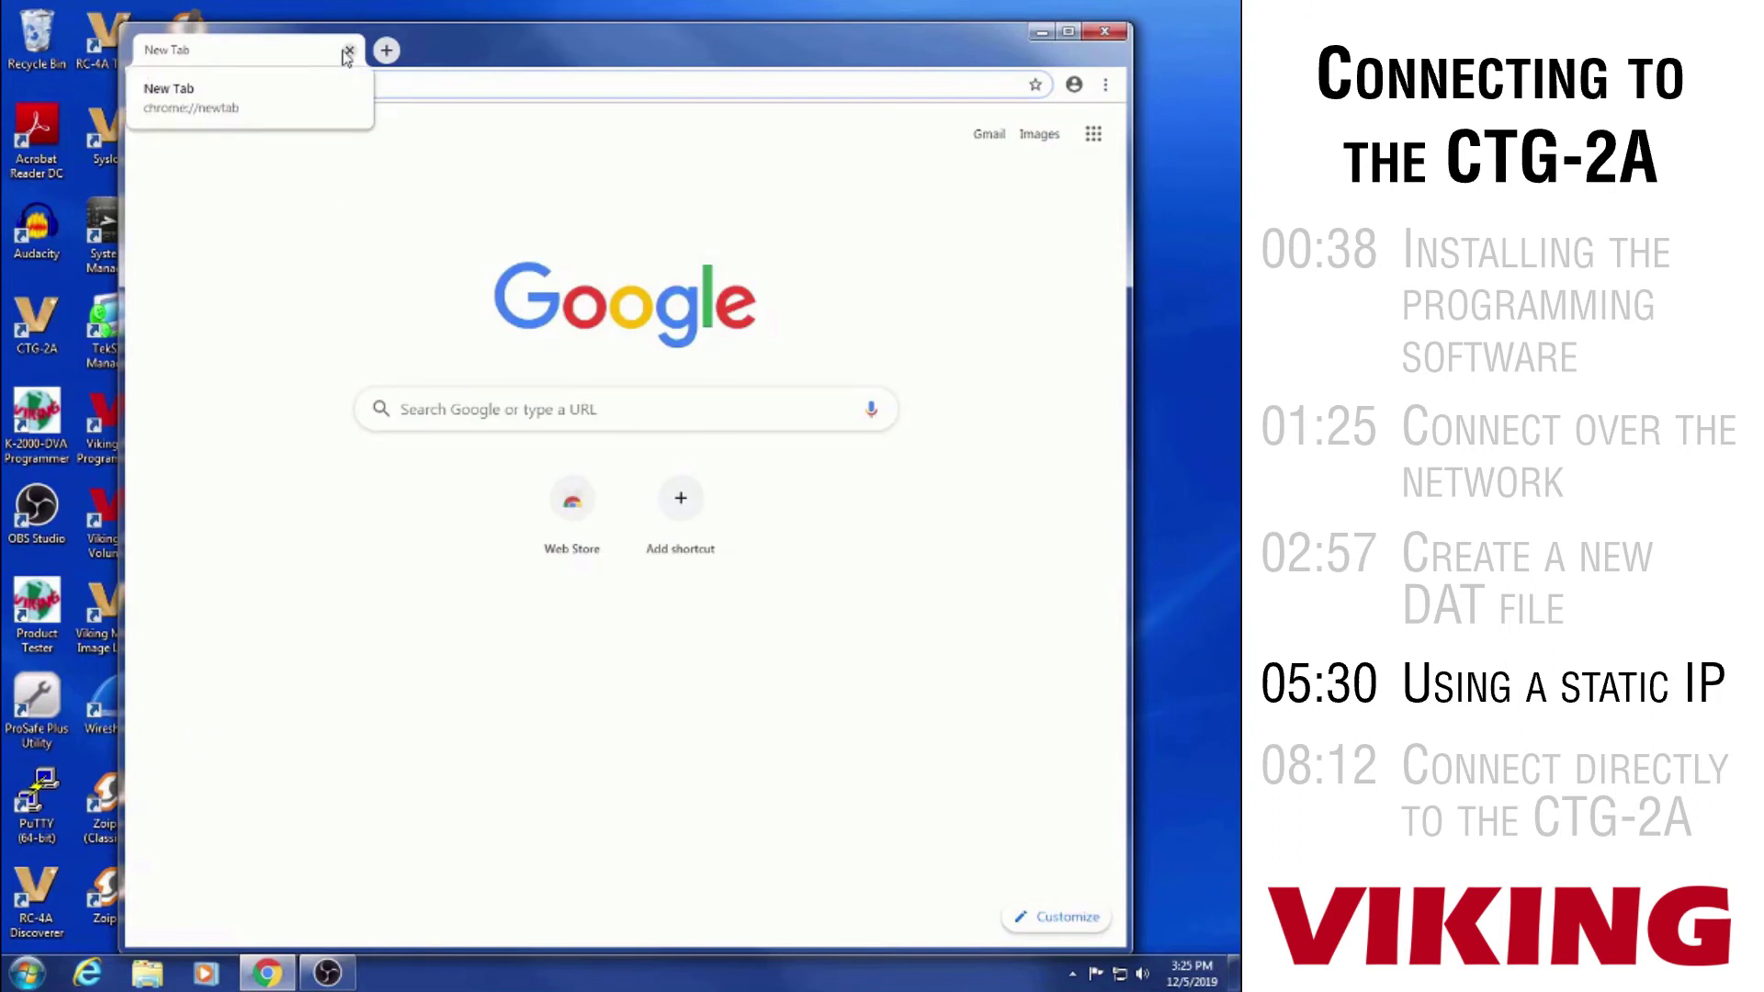
text(http://)
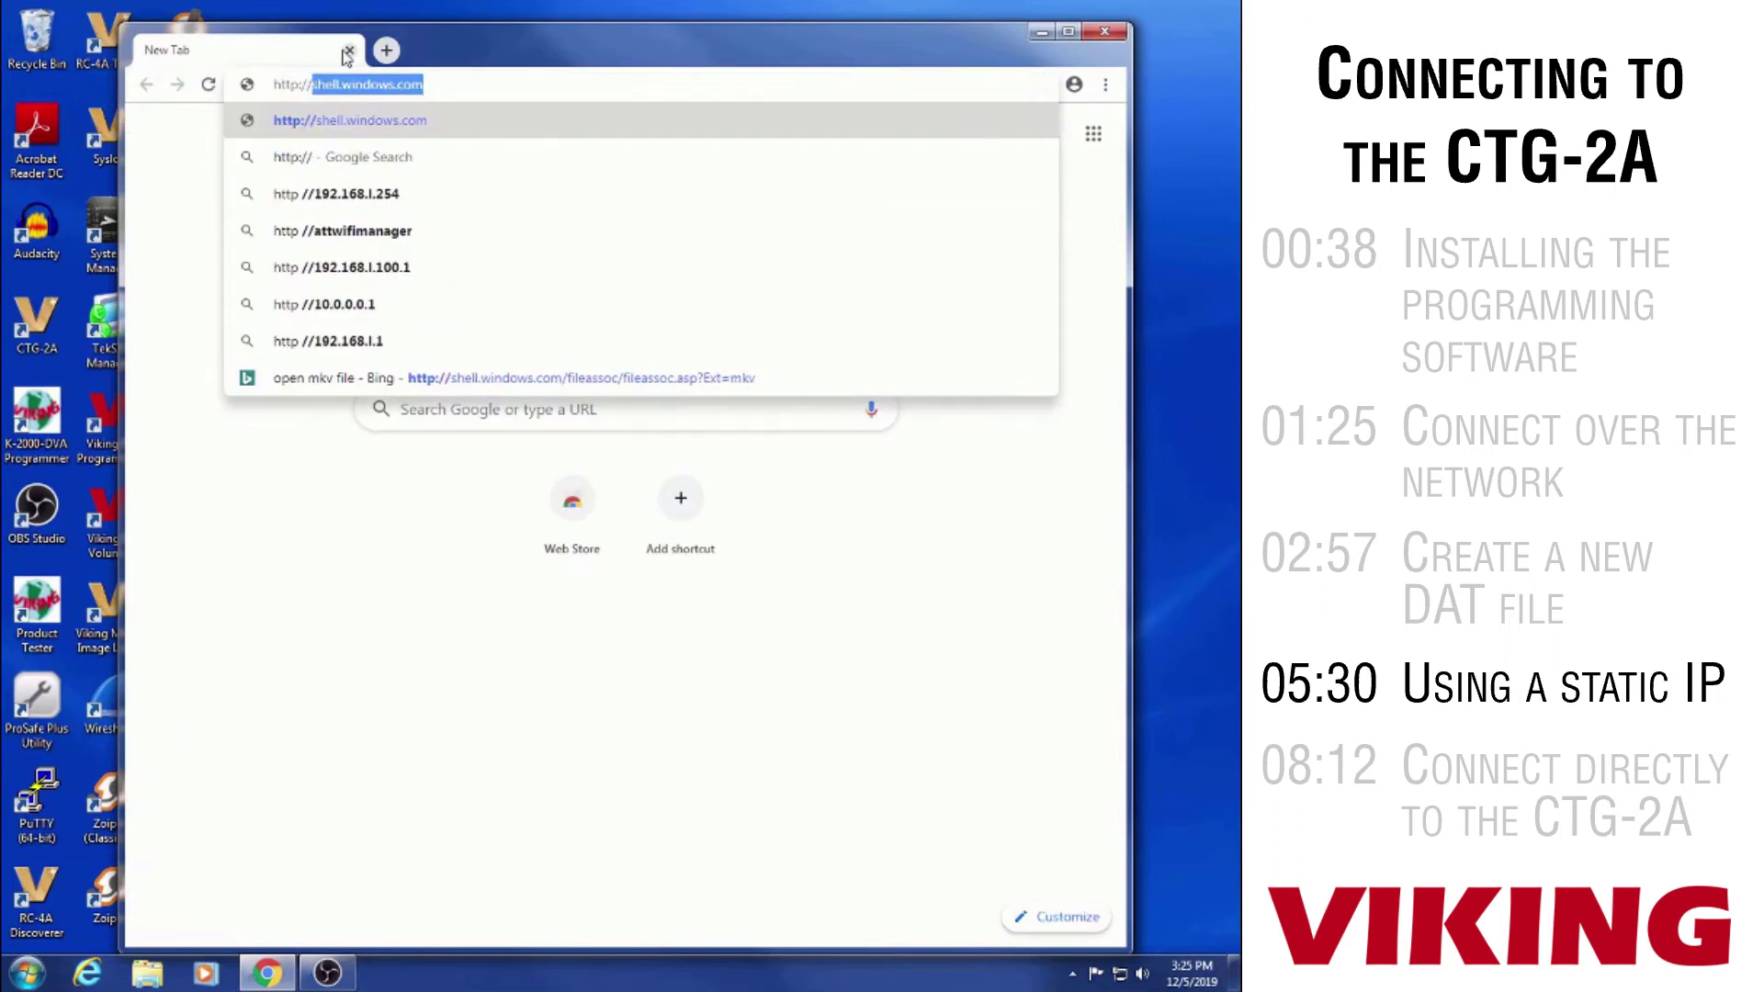
text(192.168.210.129)
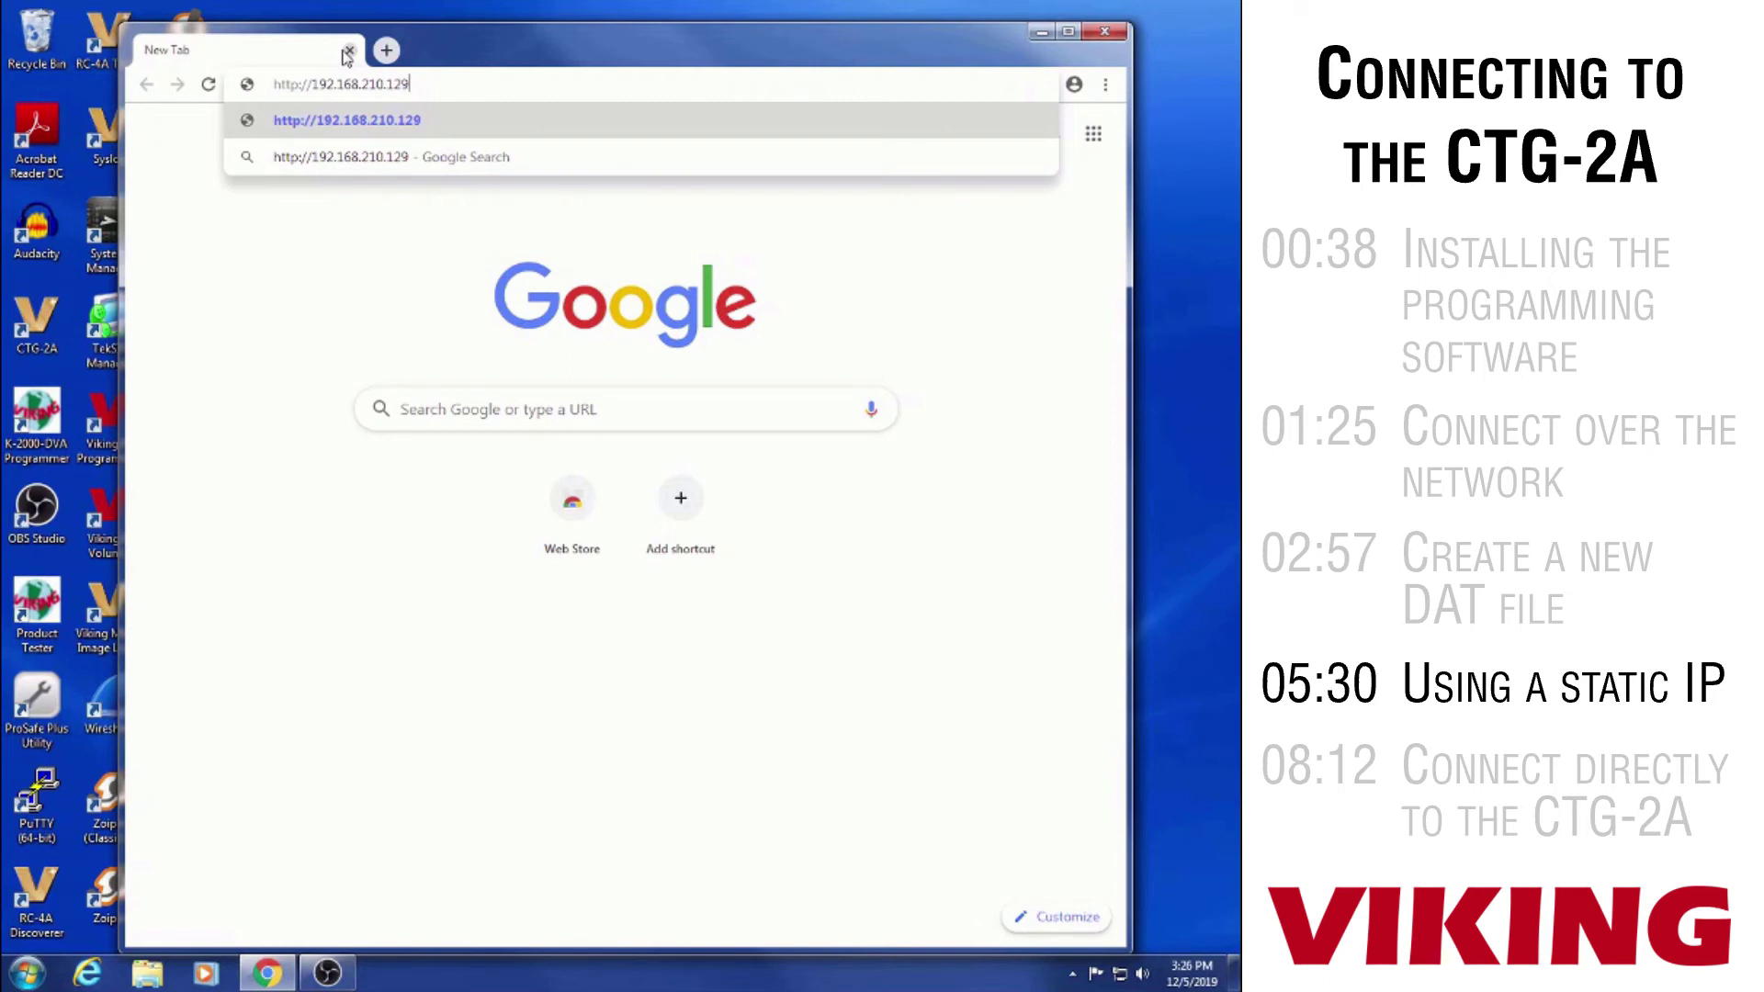
key(Return)
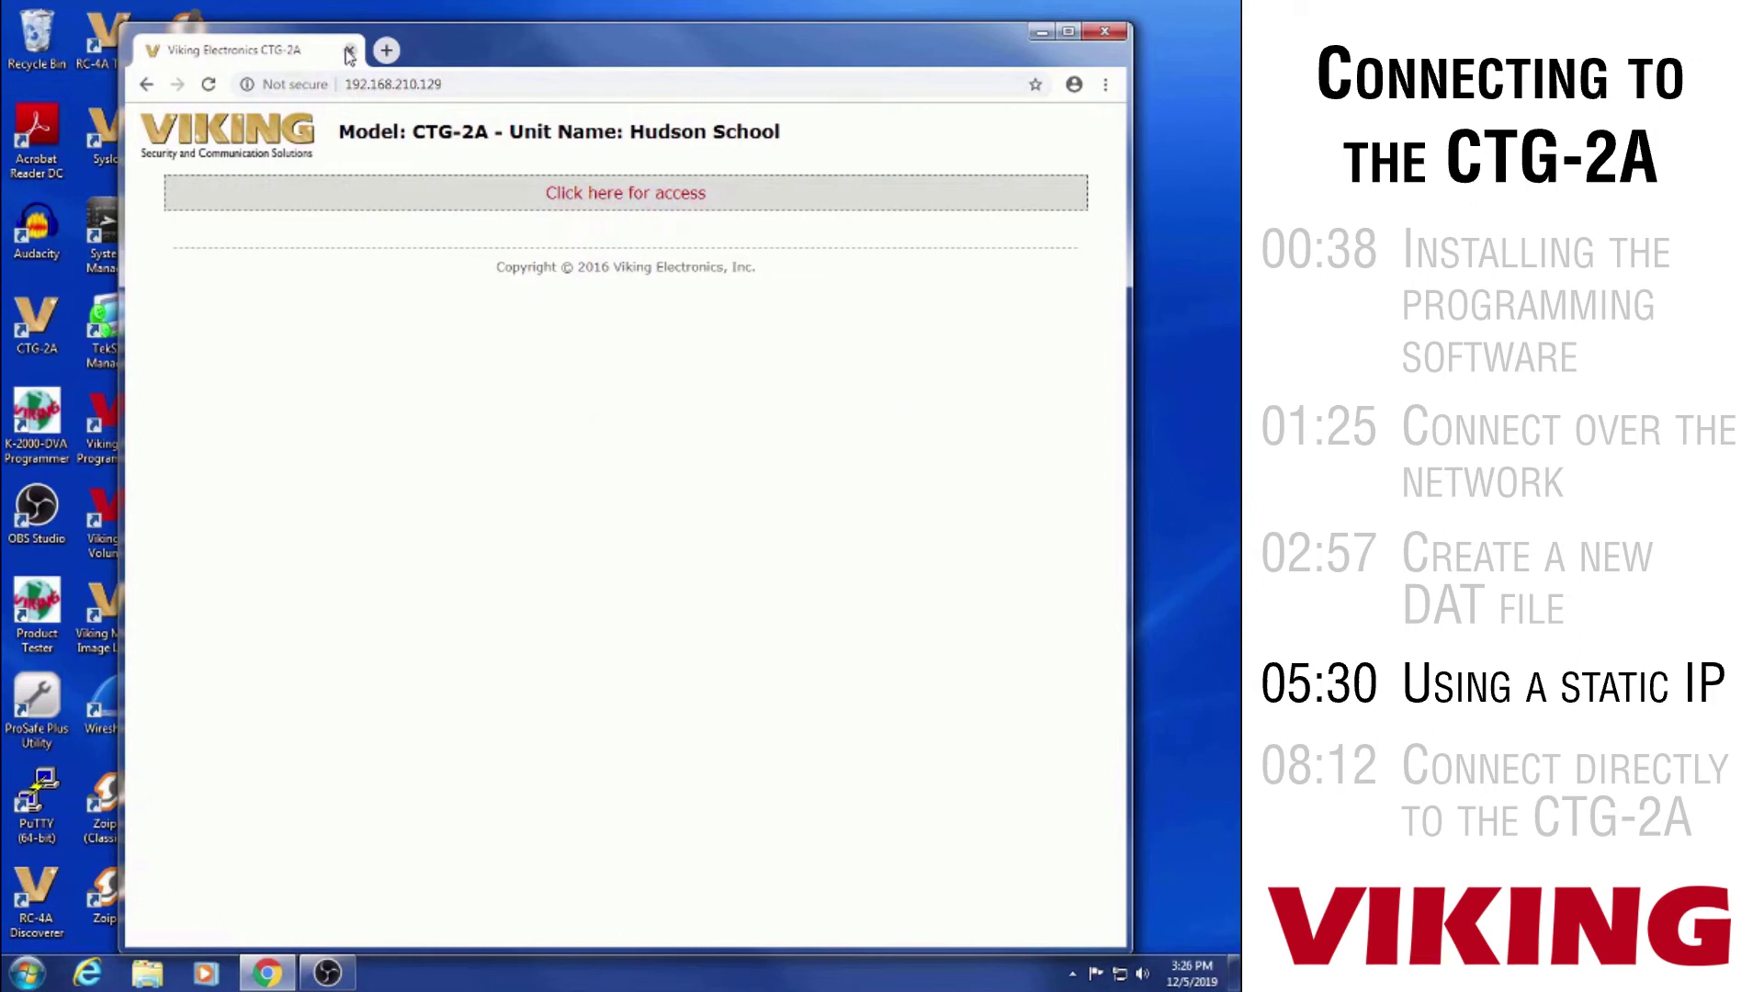
Sign in to the unit's web interface with the admin credentials, declining to save the password
click(647, 197)
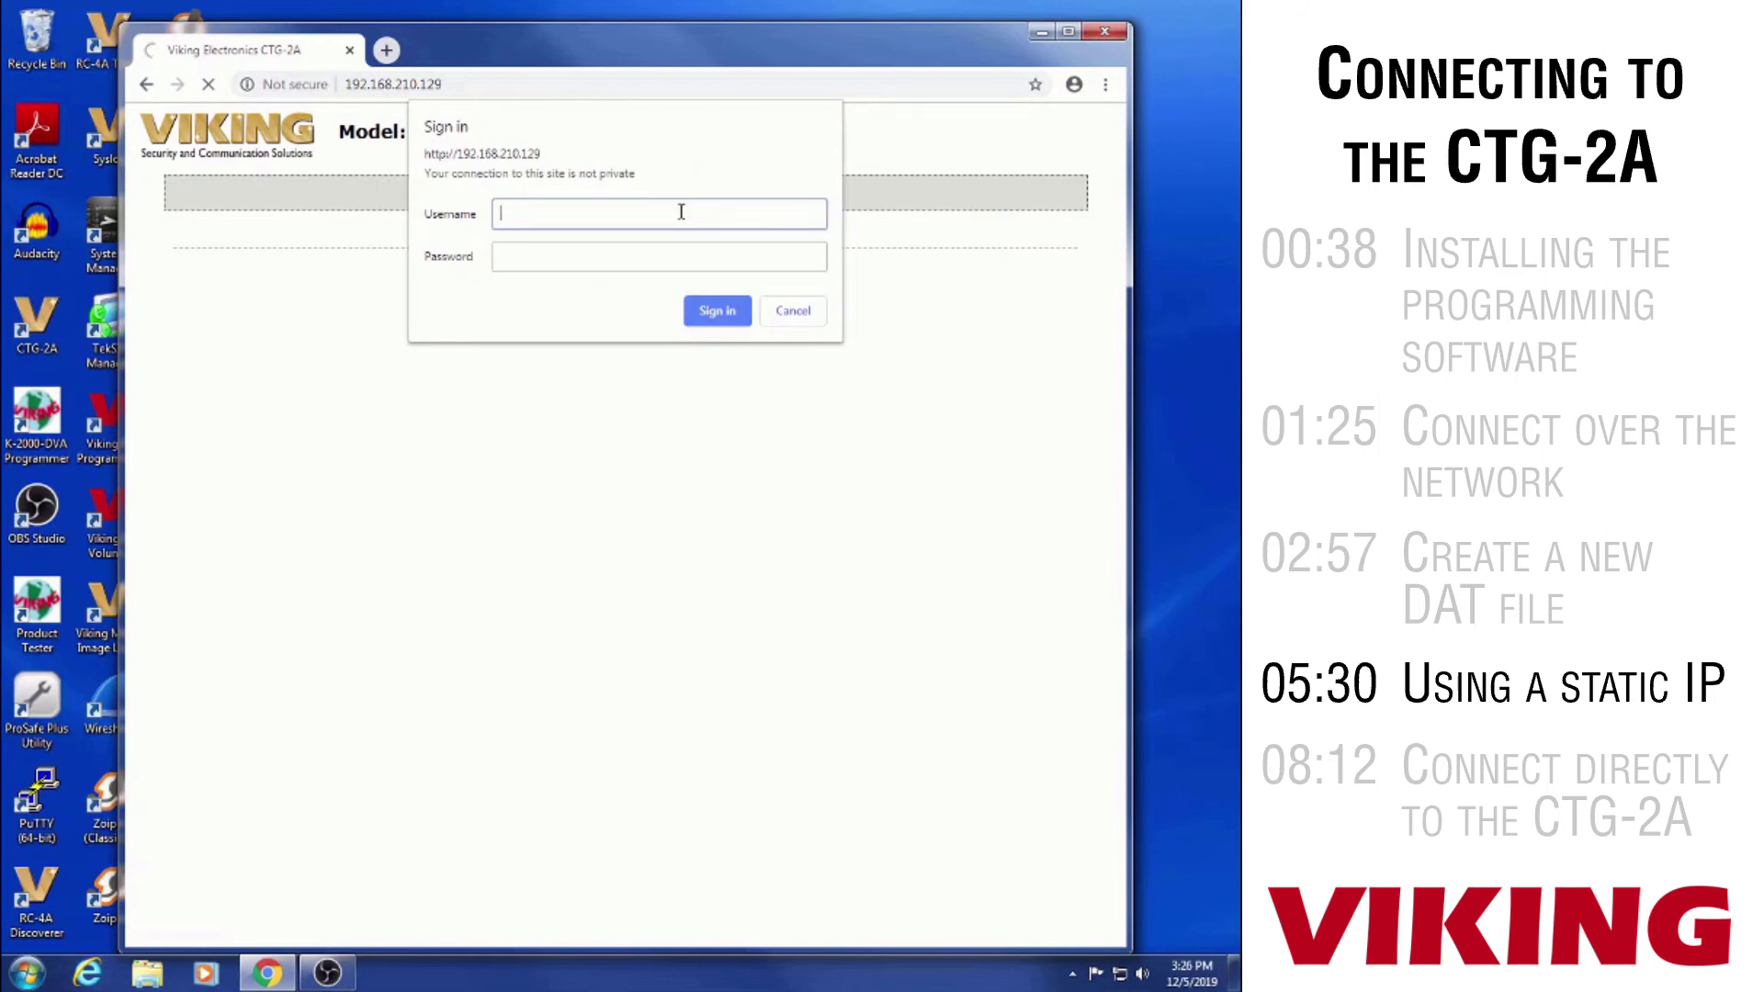
text(admin)
key(Tab)
text(viking)
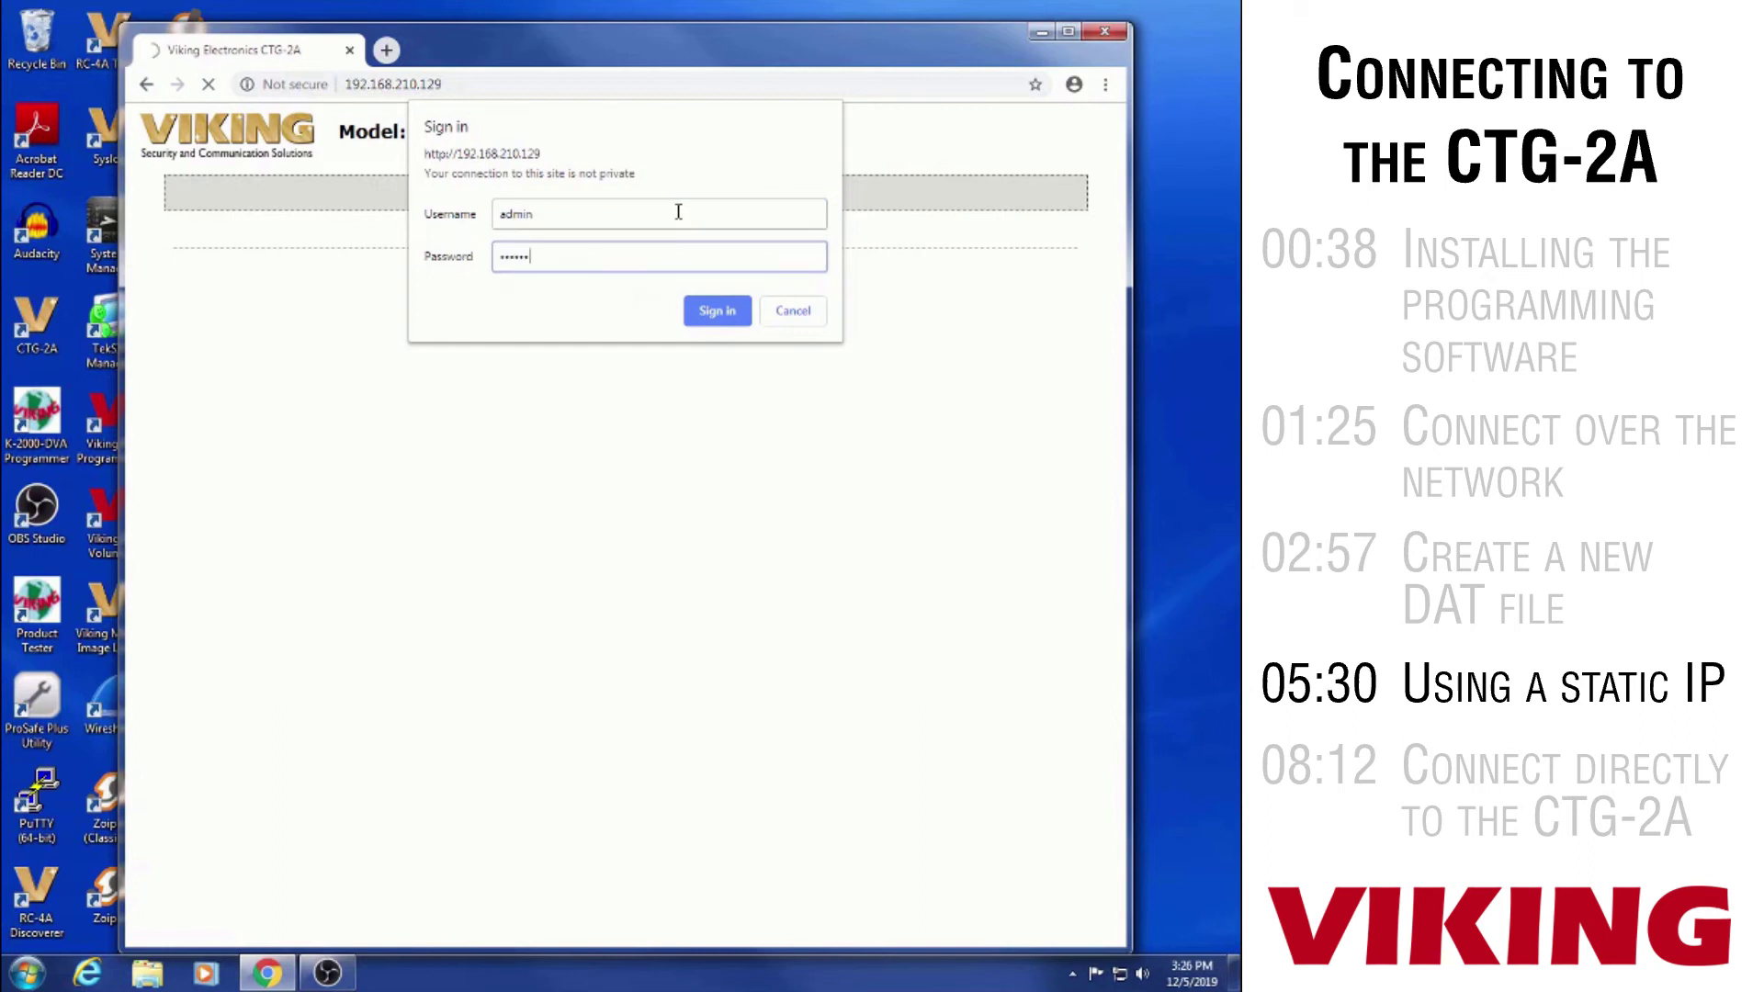
click(718, 312)
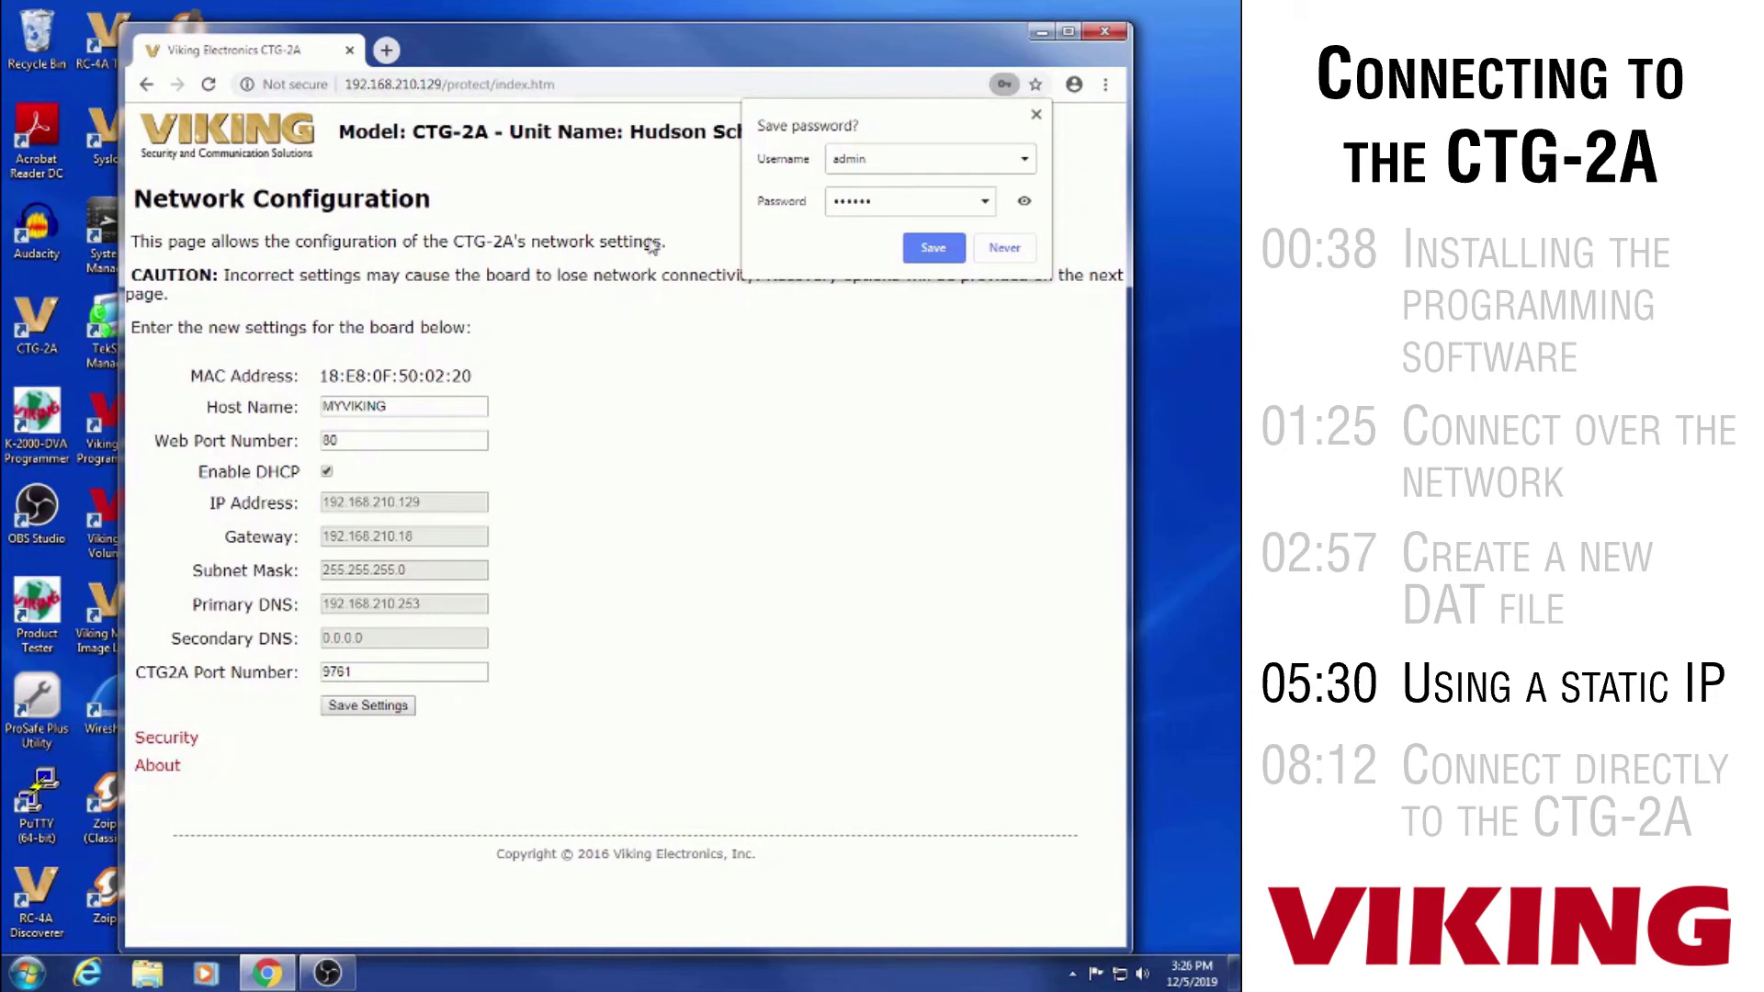
click(1006, 247)
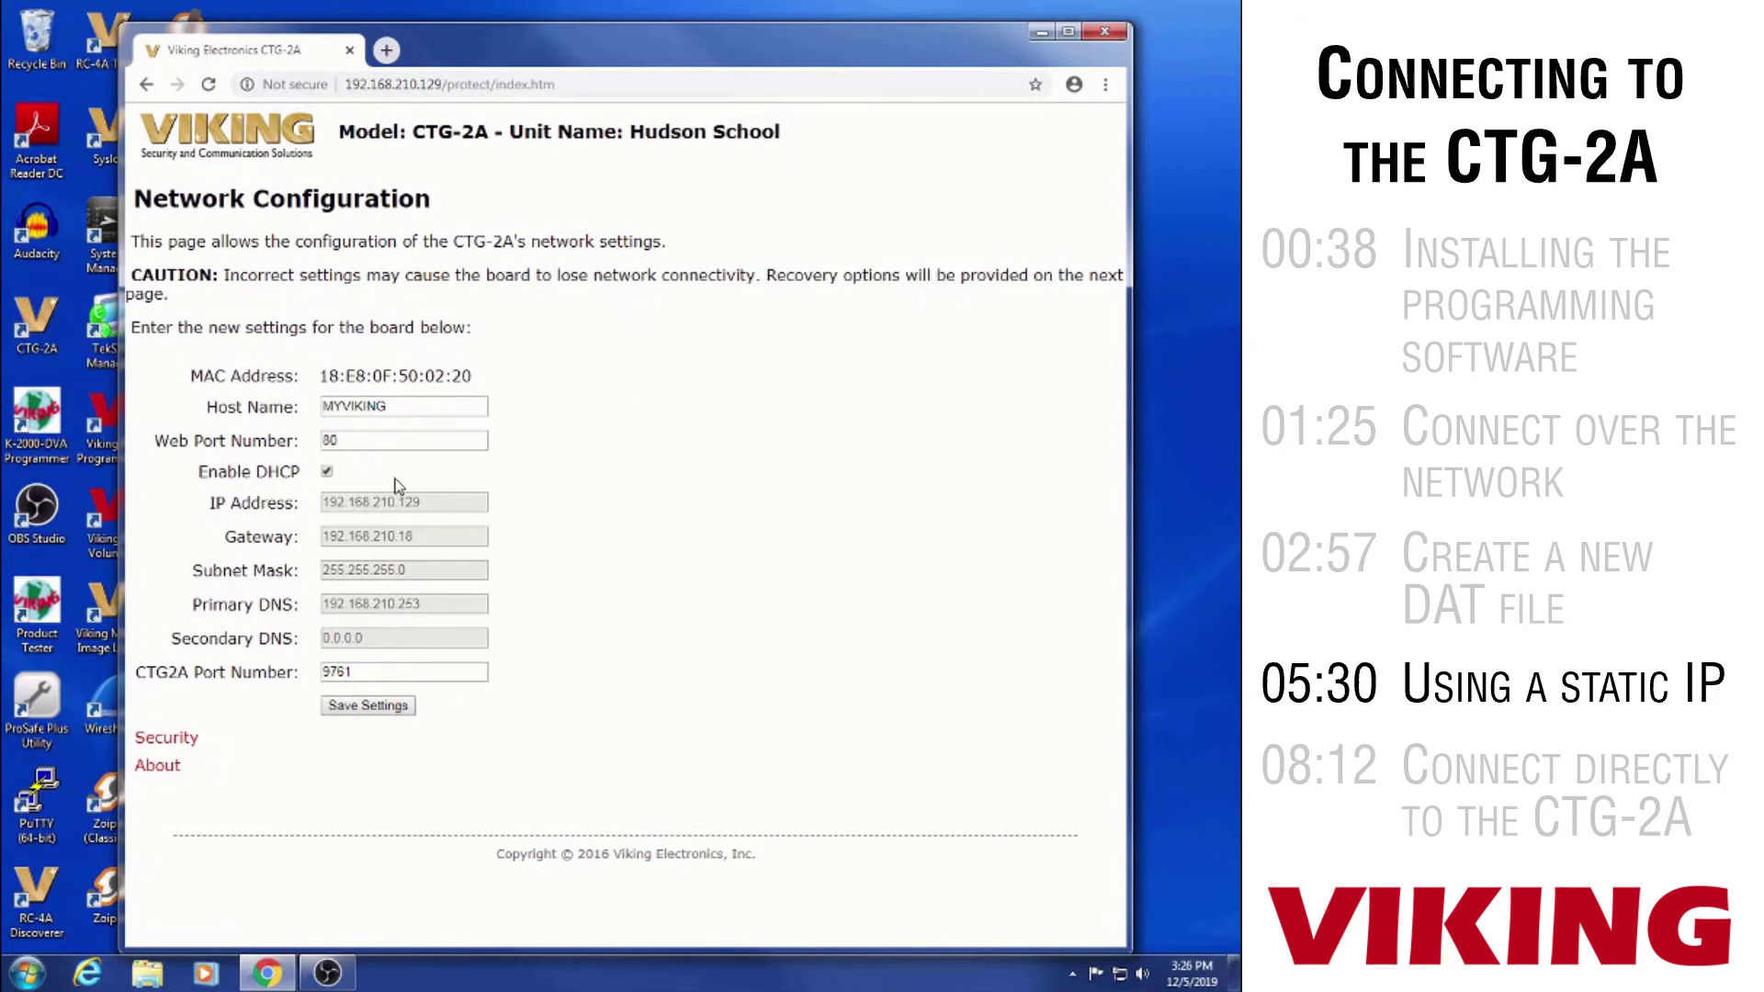
Disable DHCP, change the IP address to 192.168.210.201 and save the network settings
click(327, 471)
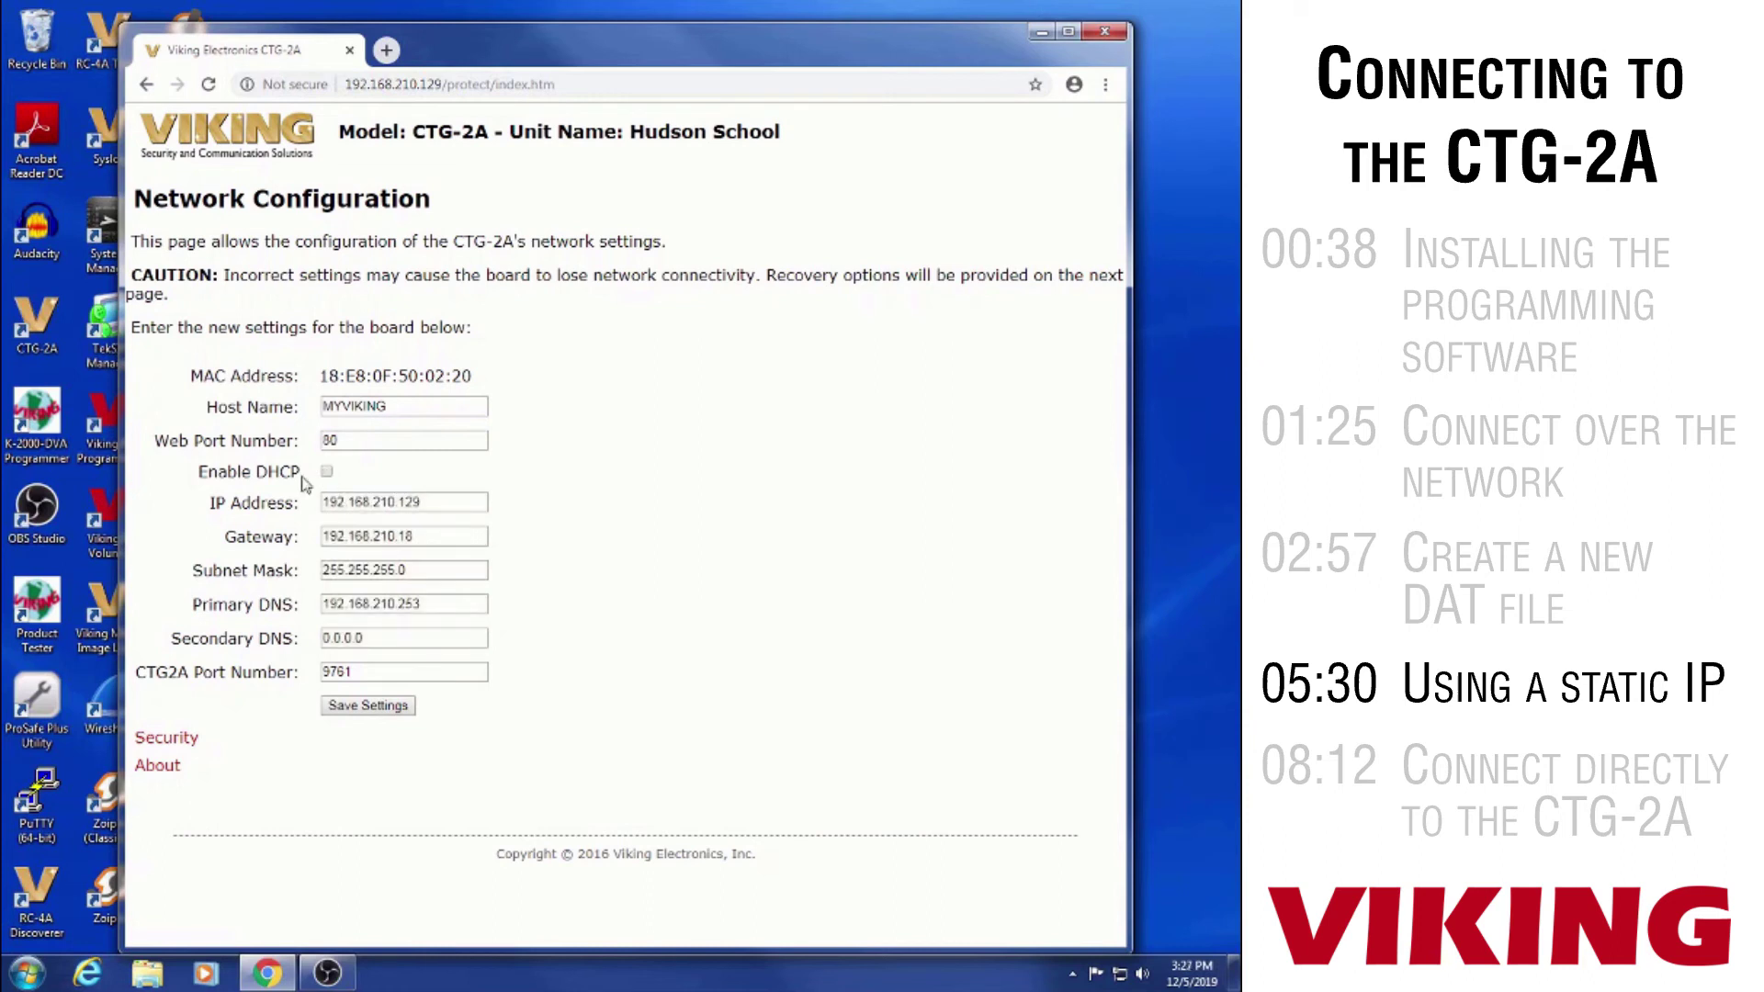
click(458, 503)
key(BackSpace)
key(BackSpace)
key(BackSpace)
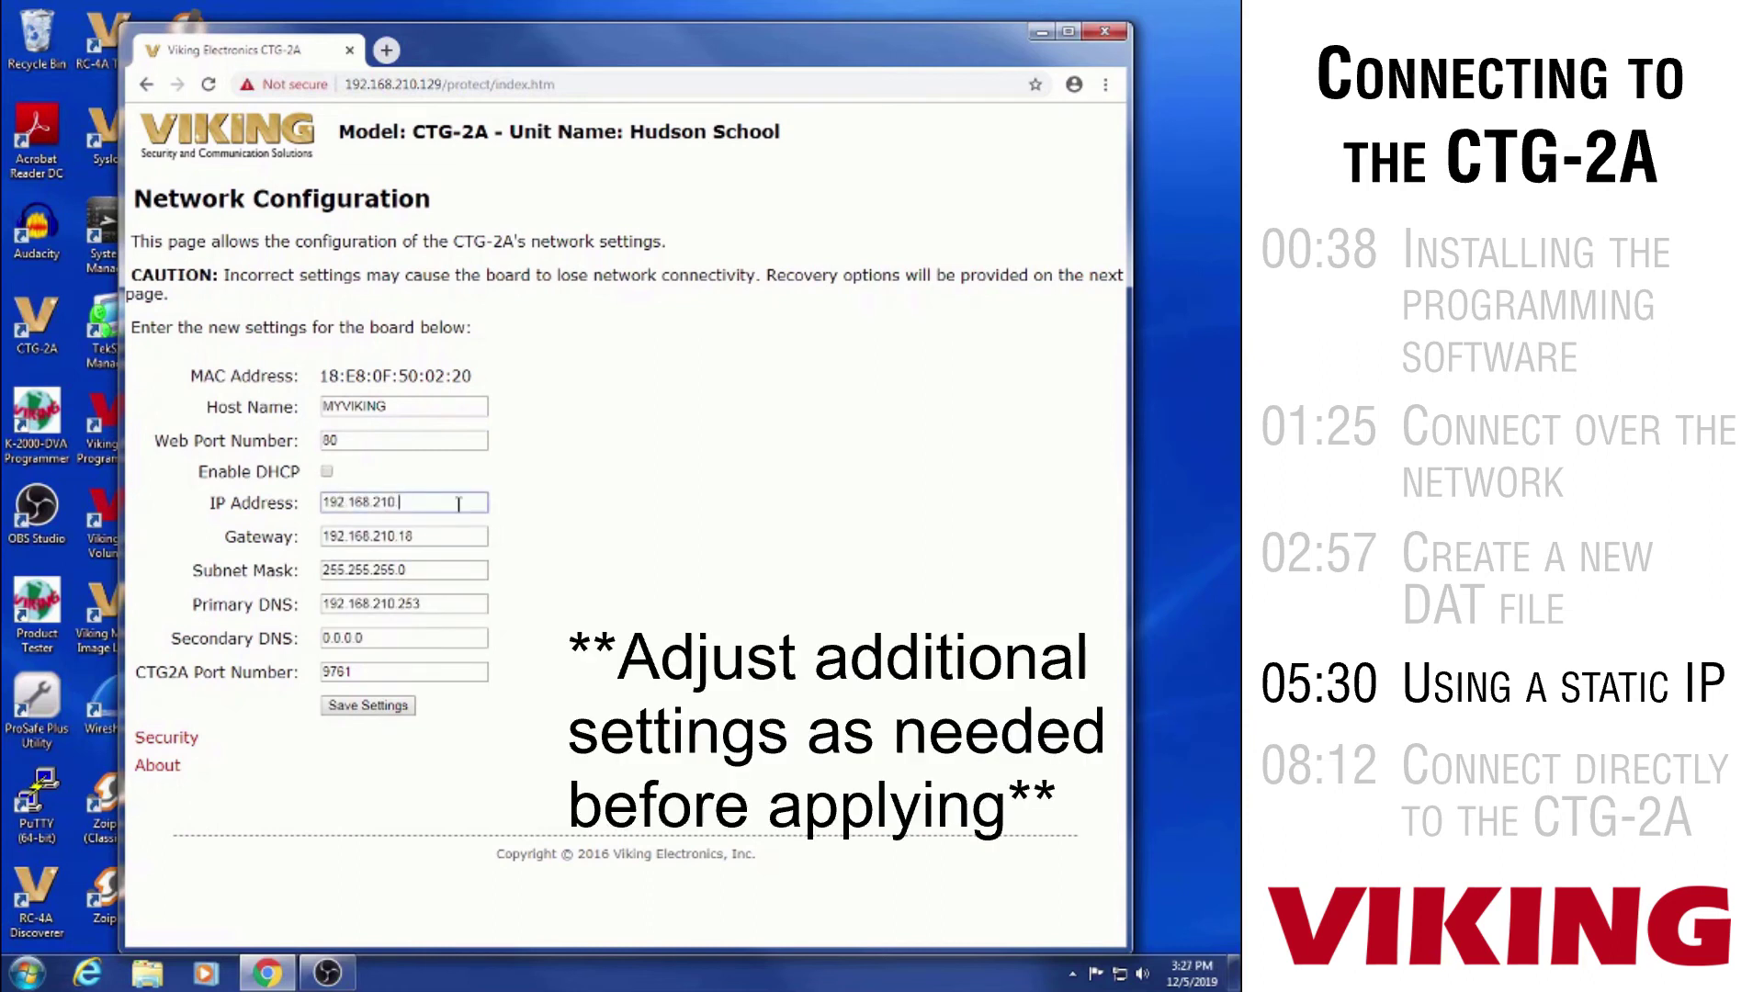
text(201)
key(Tab)
key(Tab)
key(Tab)
key(Tab)
key(Tab)
click(368, 705)
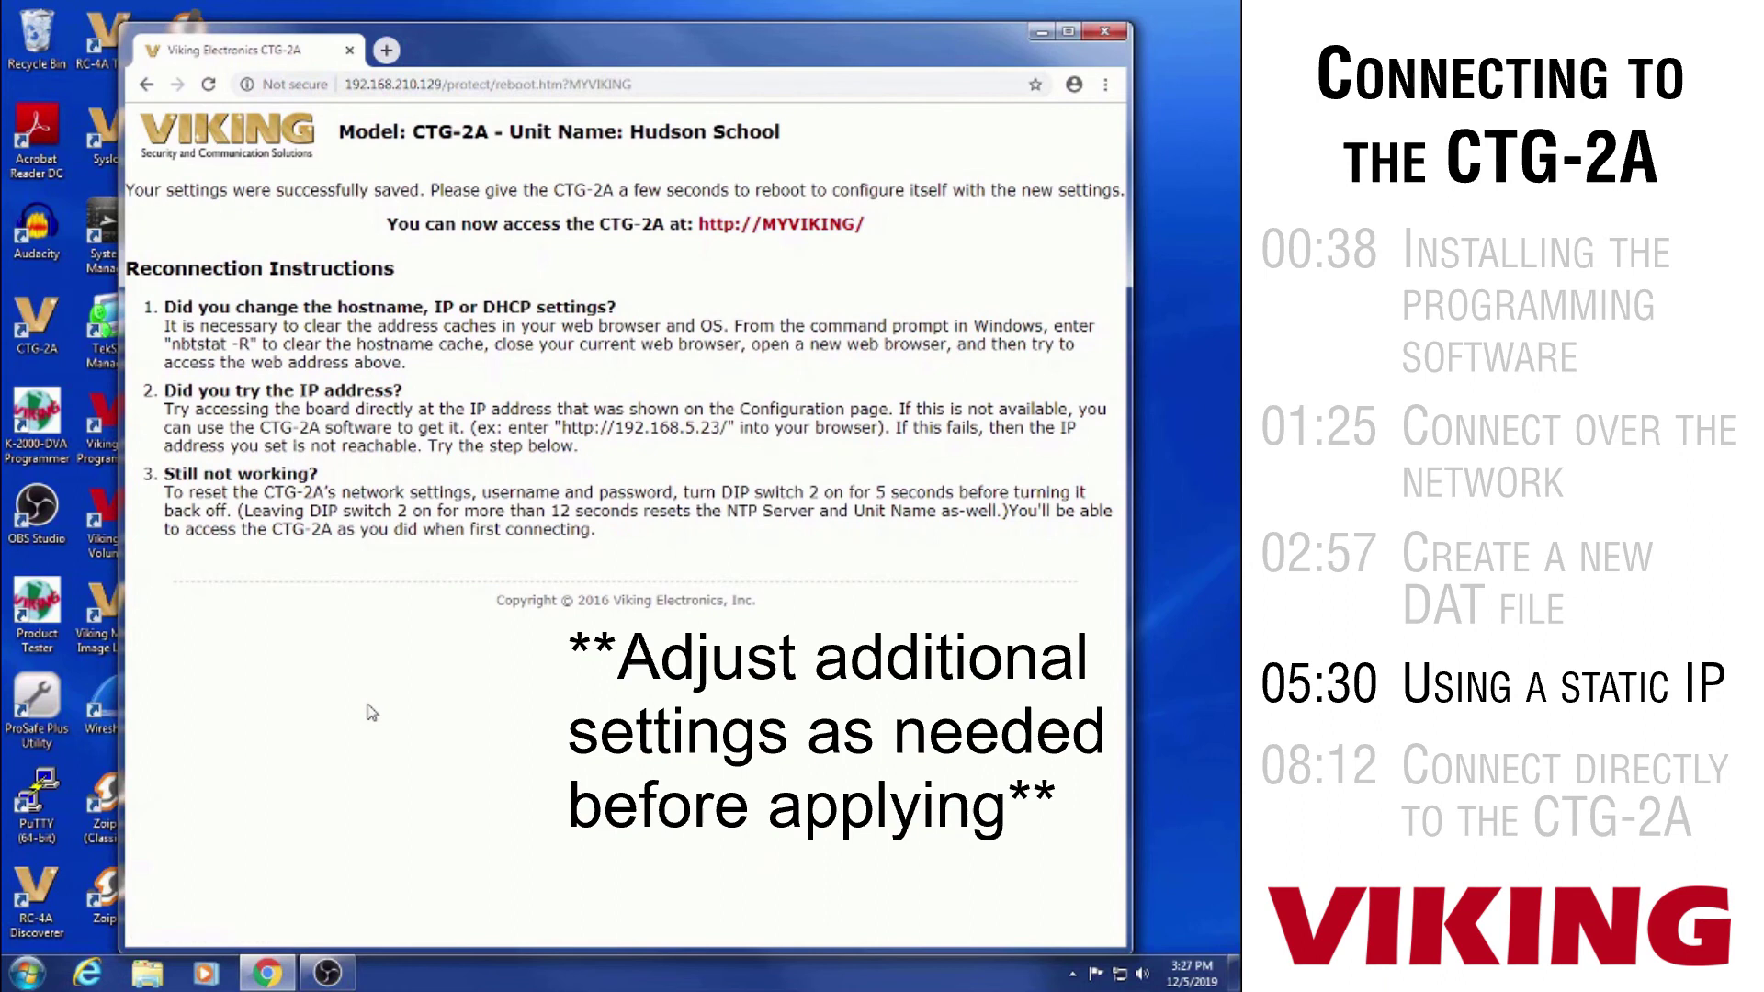
Close the browser and sign back in at 192.168.210.201 with the admin credentials, not saving the password
click(1105, 31)
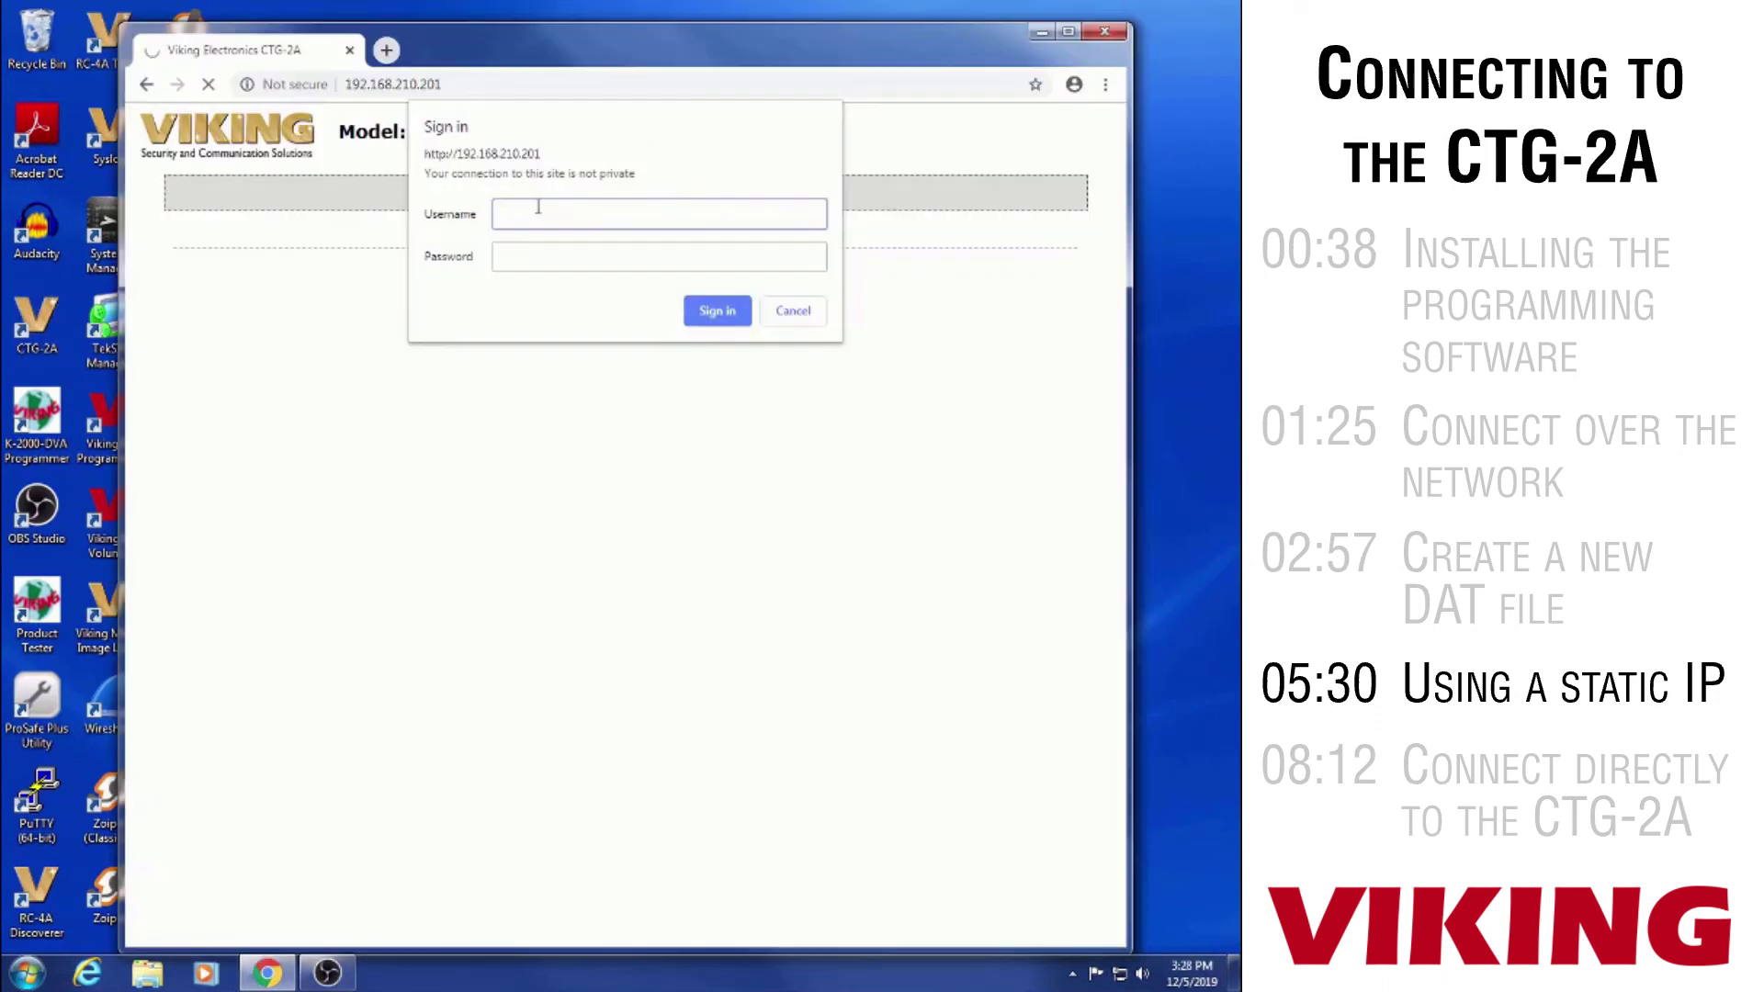
text(admin)
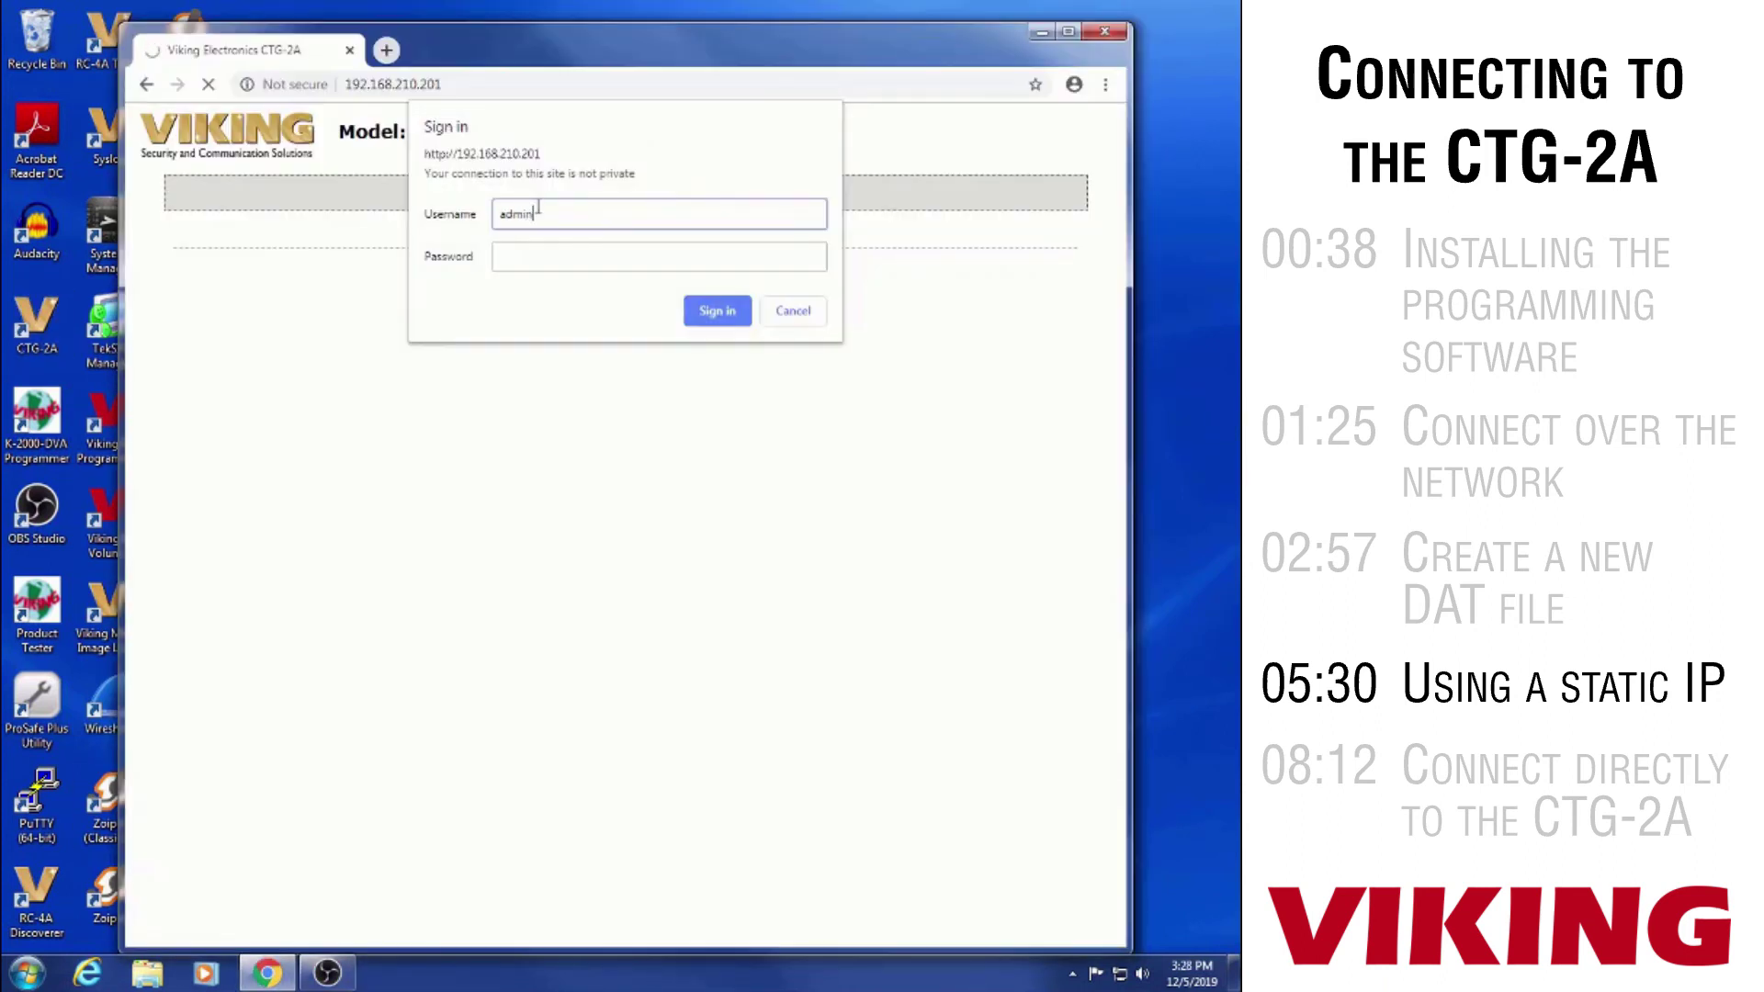
key(Tab)
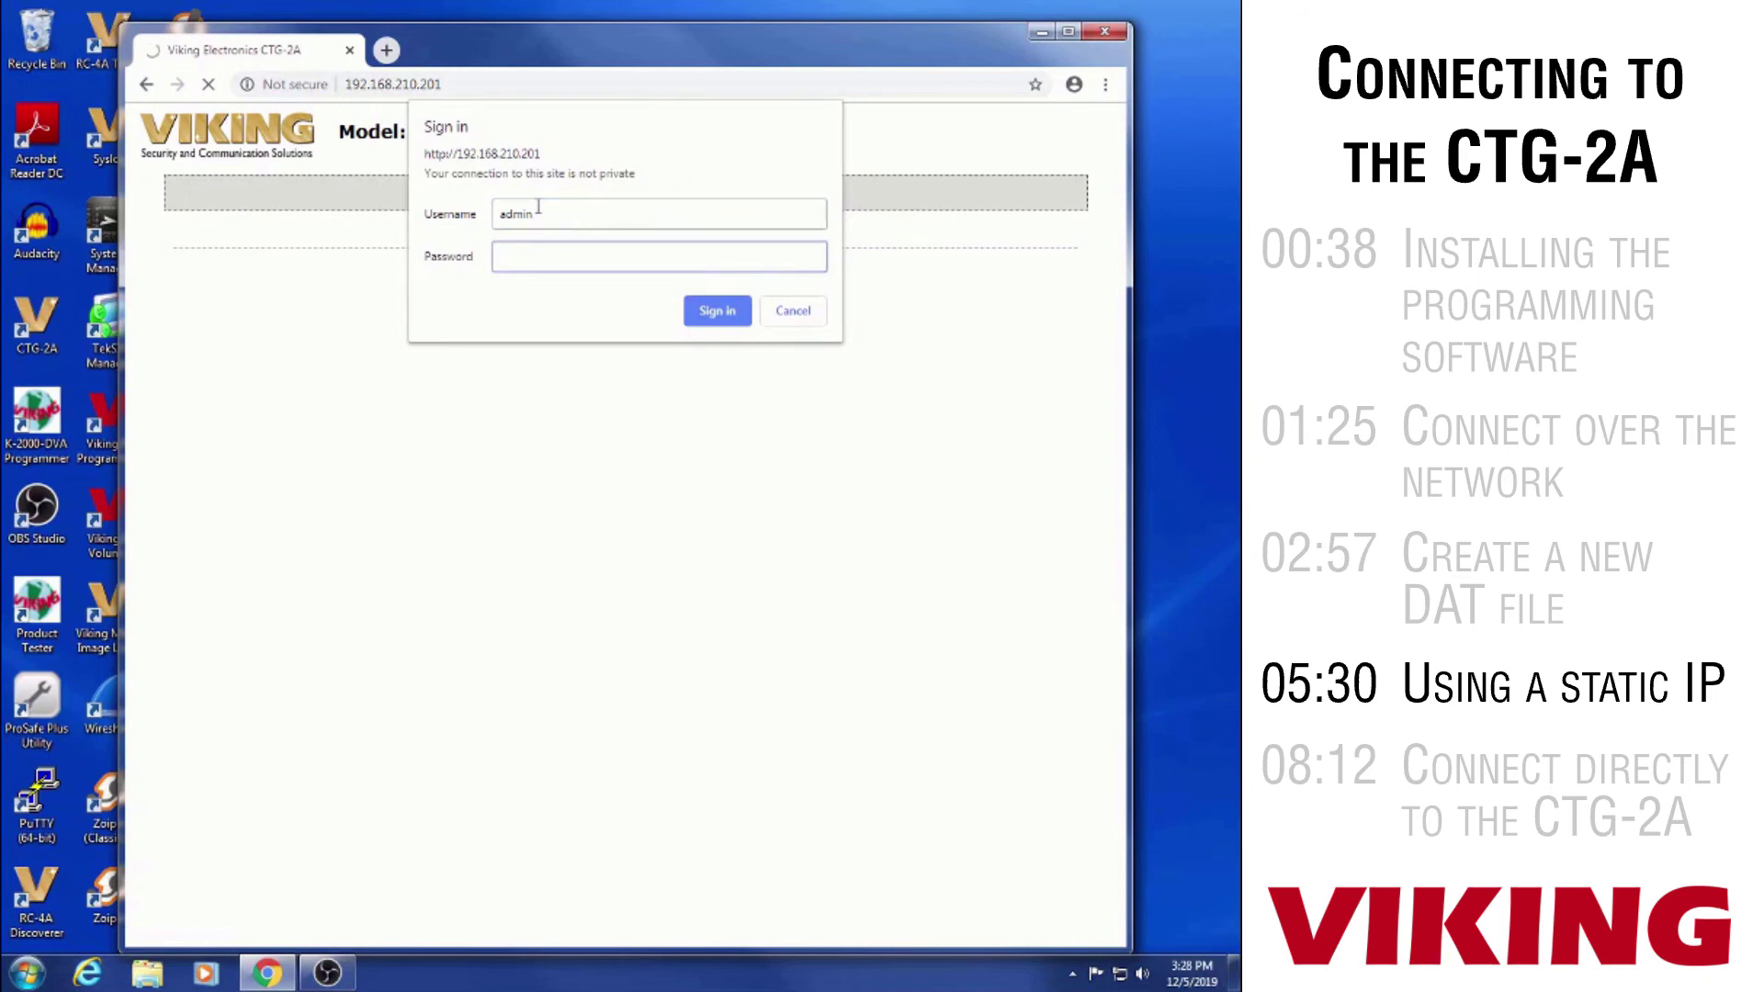
text(viking)
key(Return)
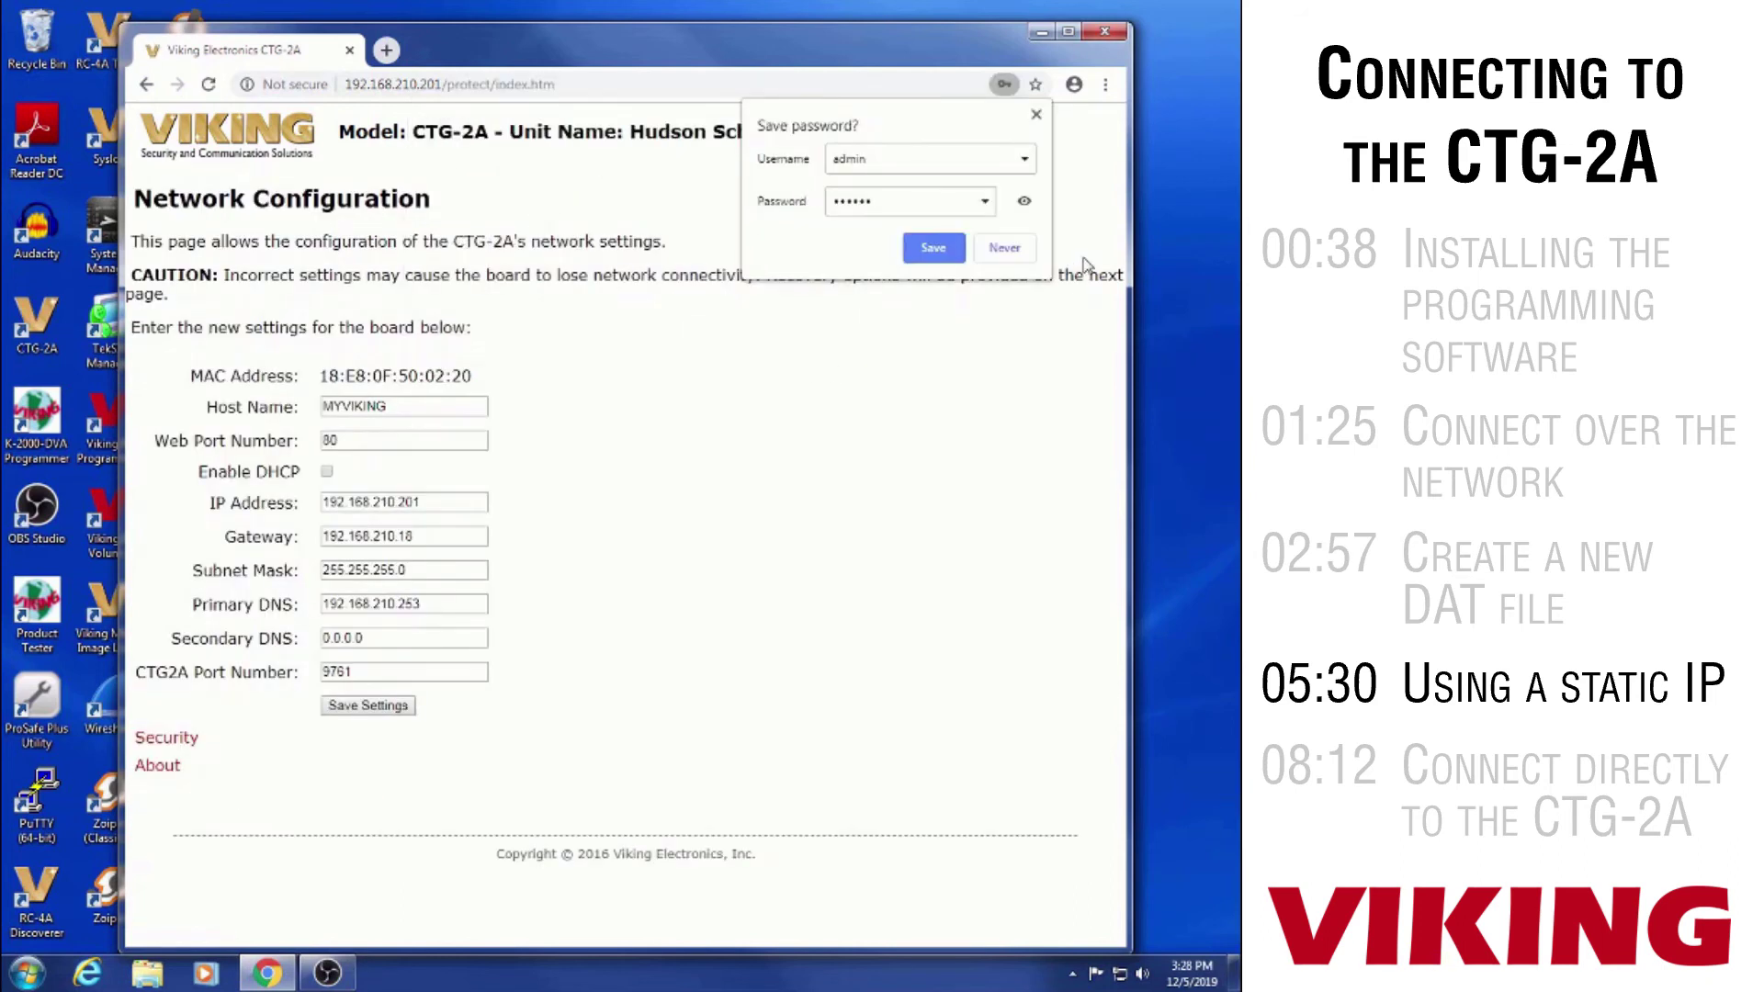
click(1004, 247)
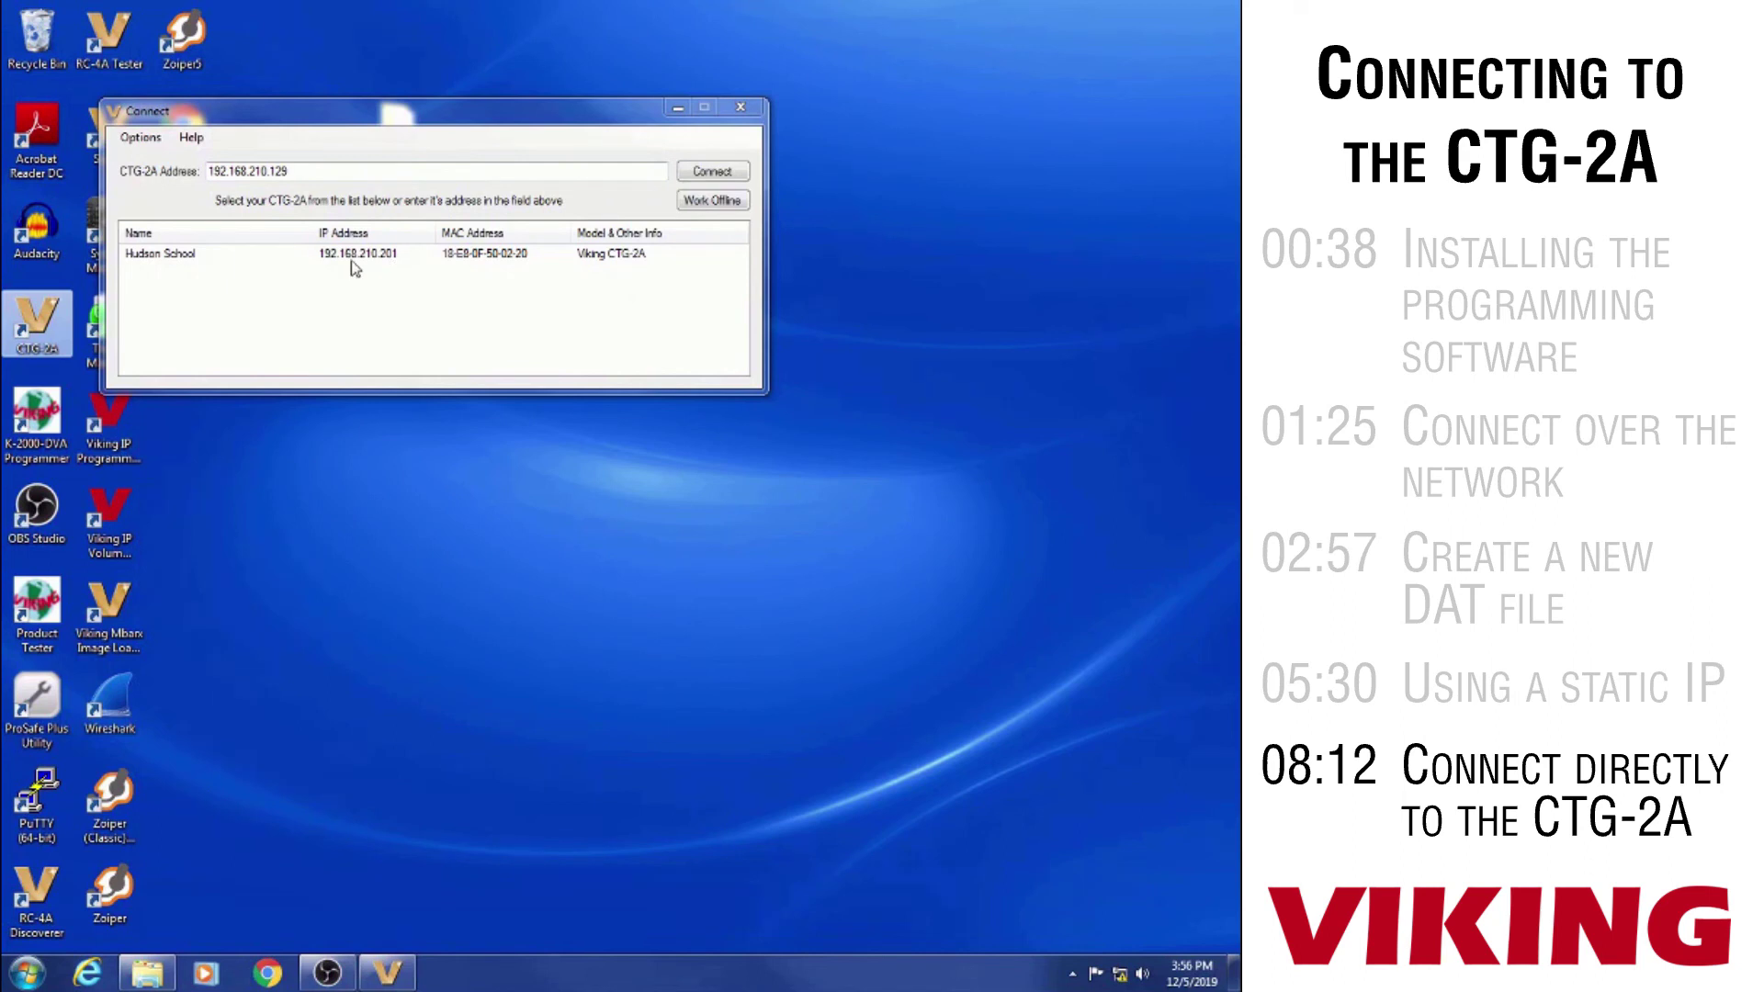
double_click(355, 267)
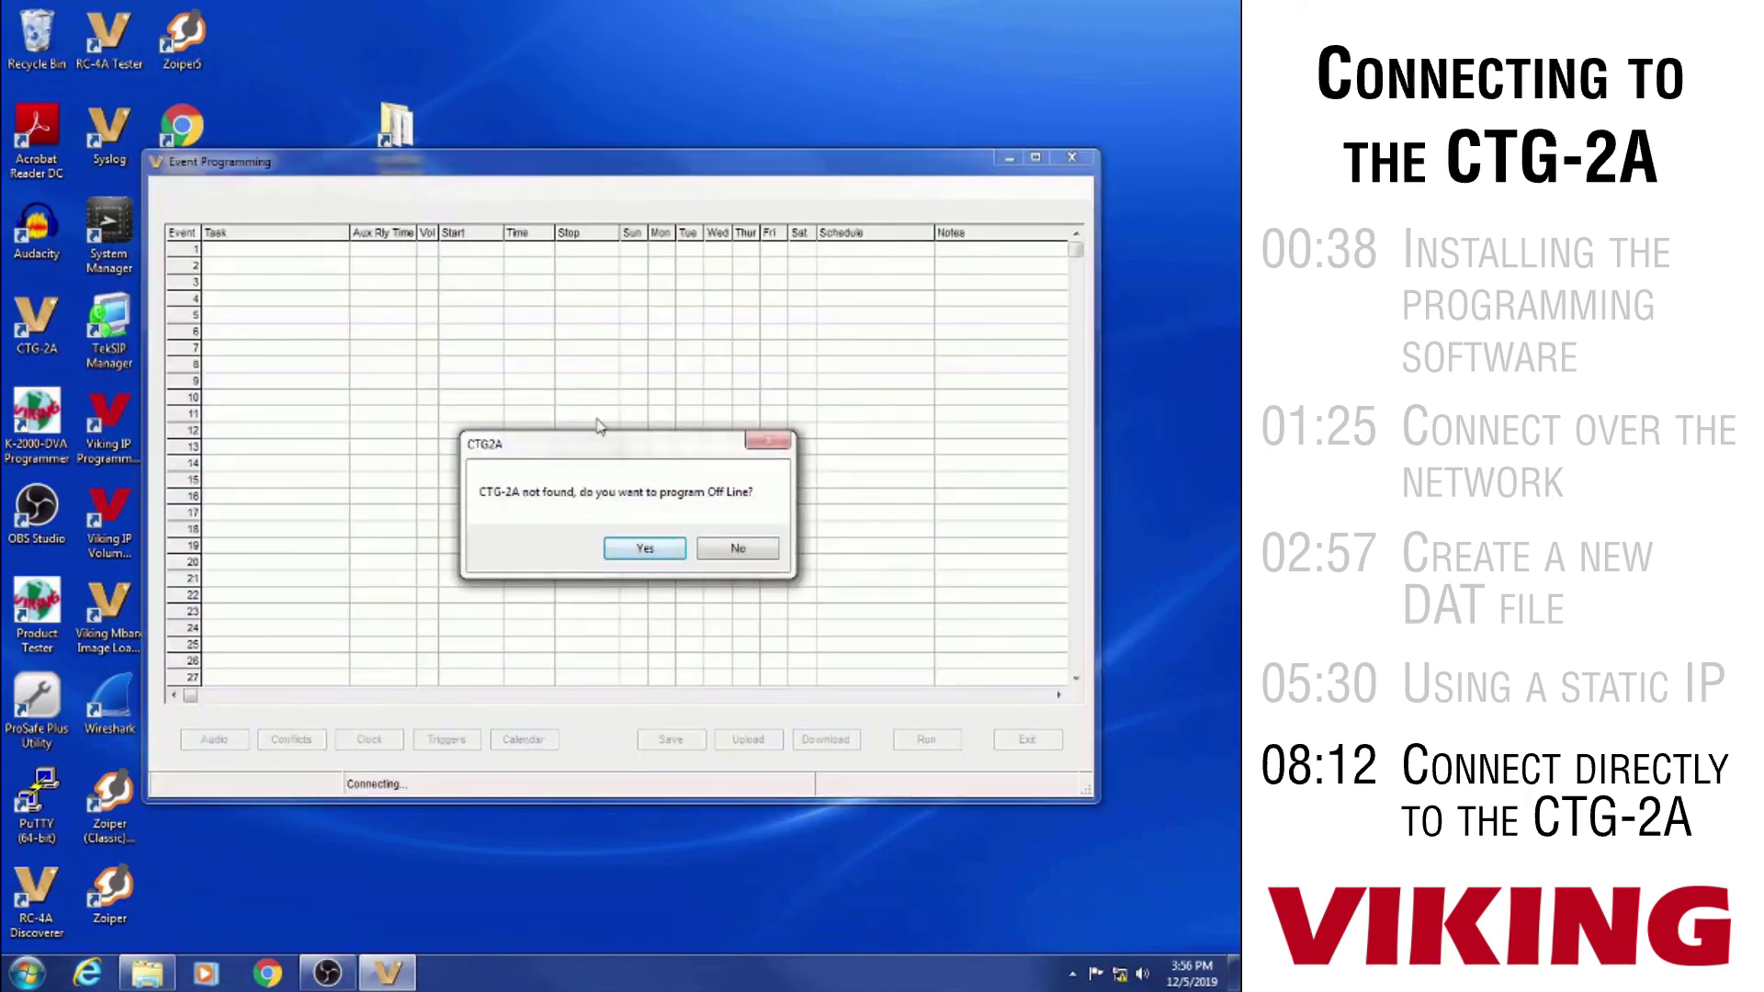
click(739, 550)
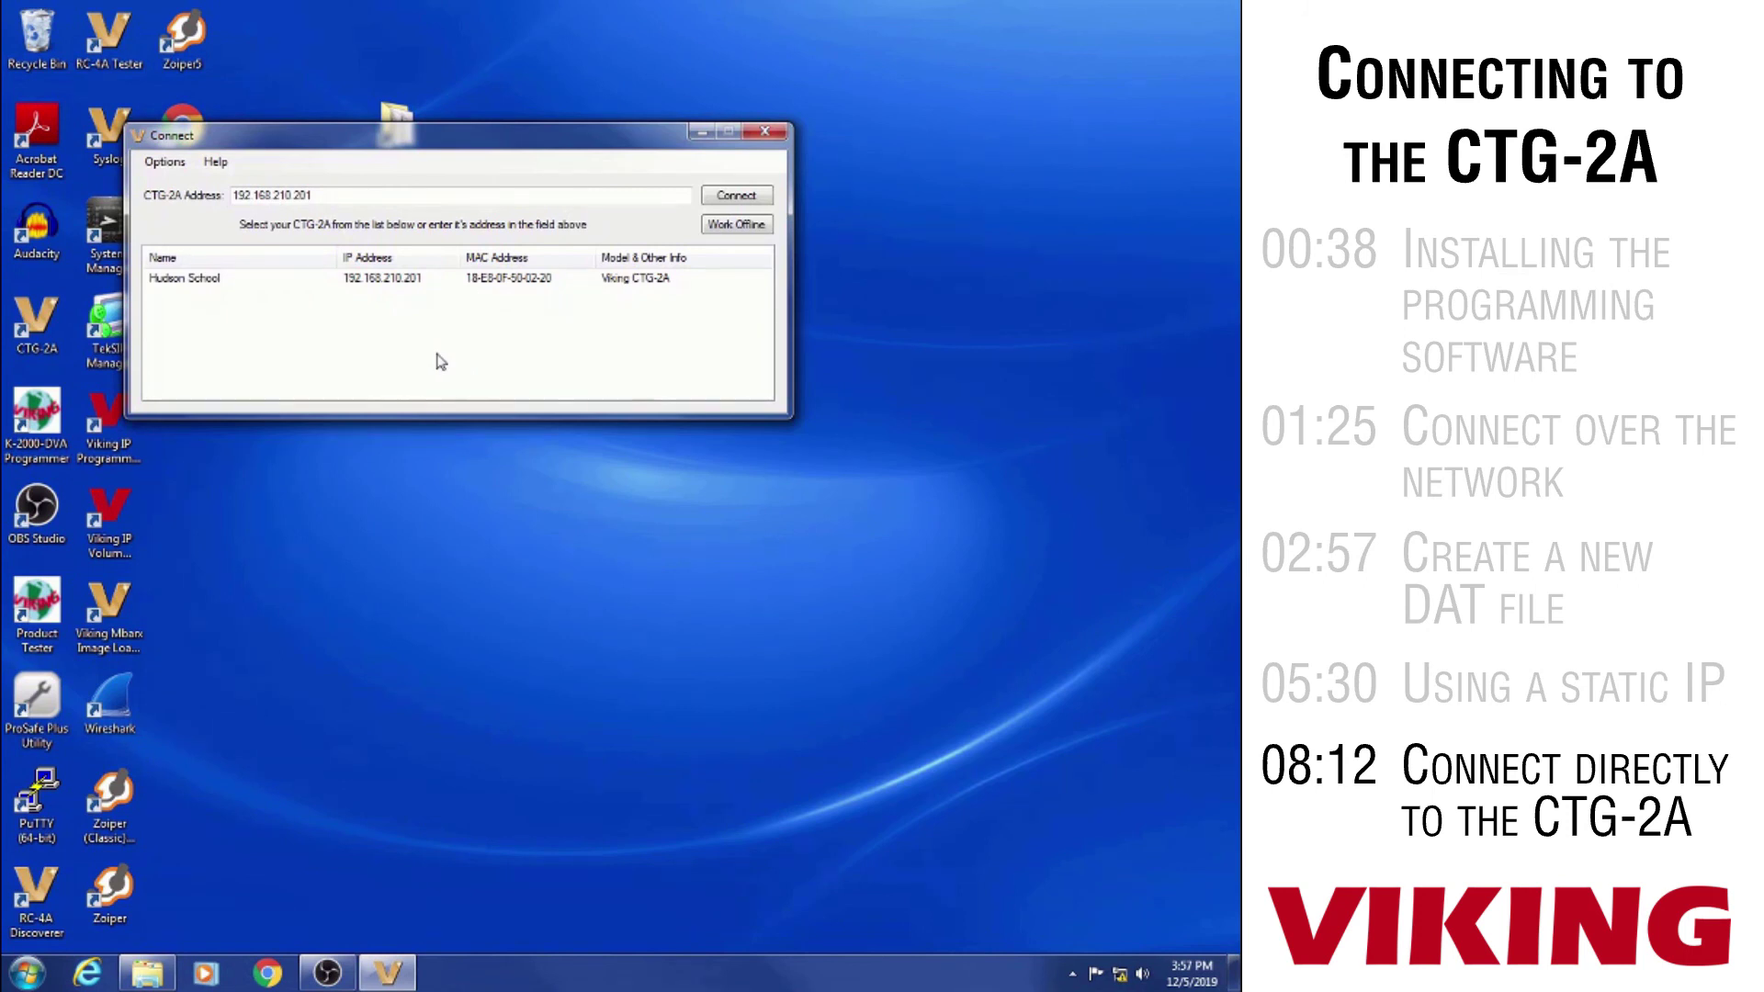
double_click(422, 278)
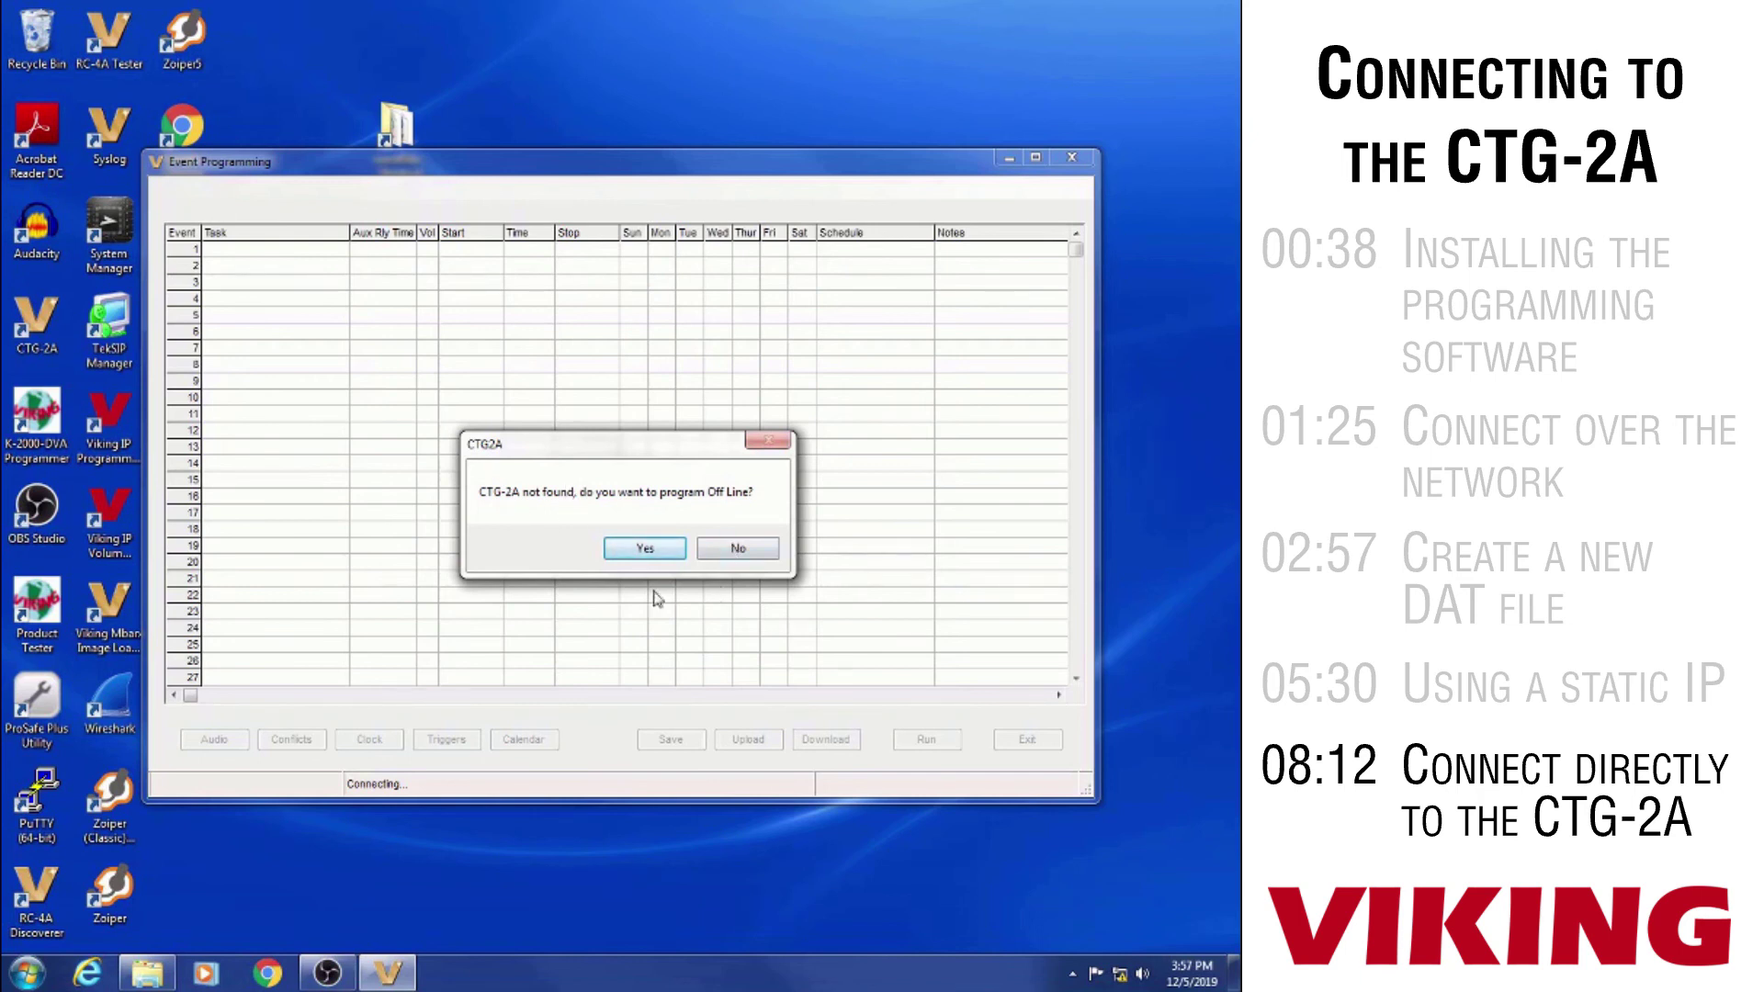
click(738, 549)
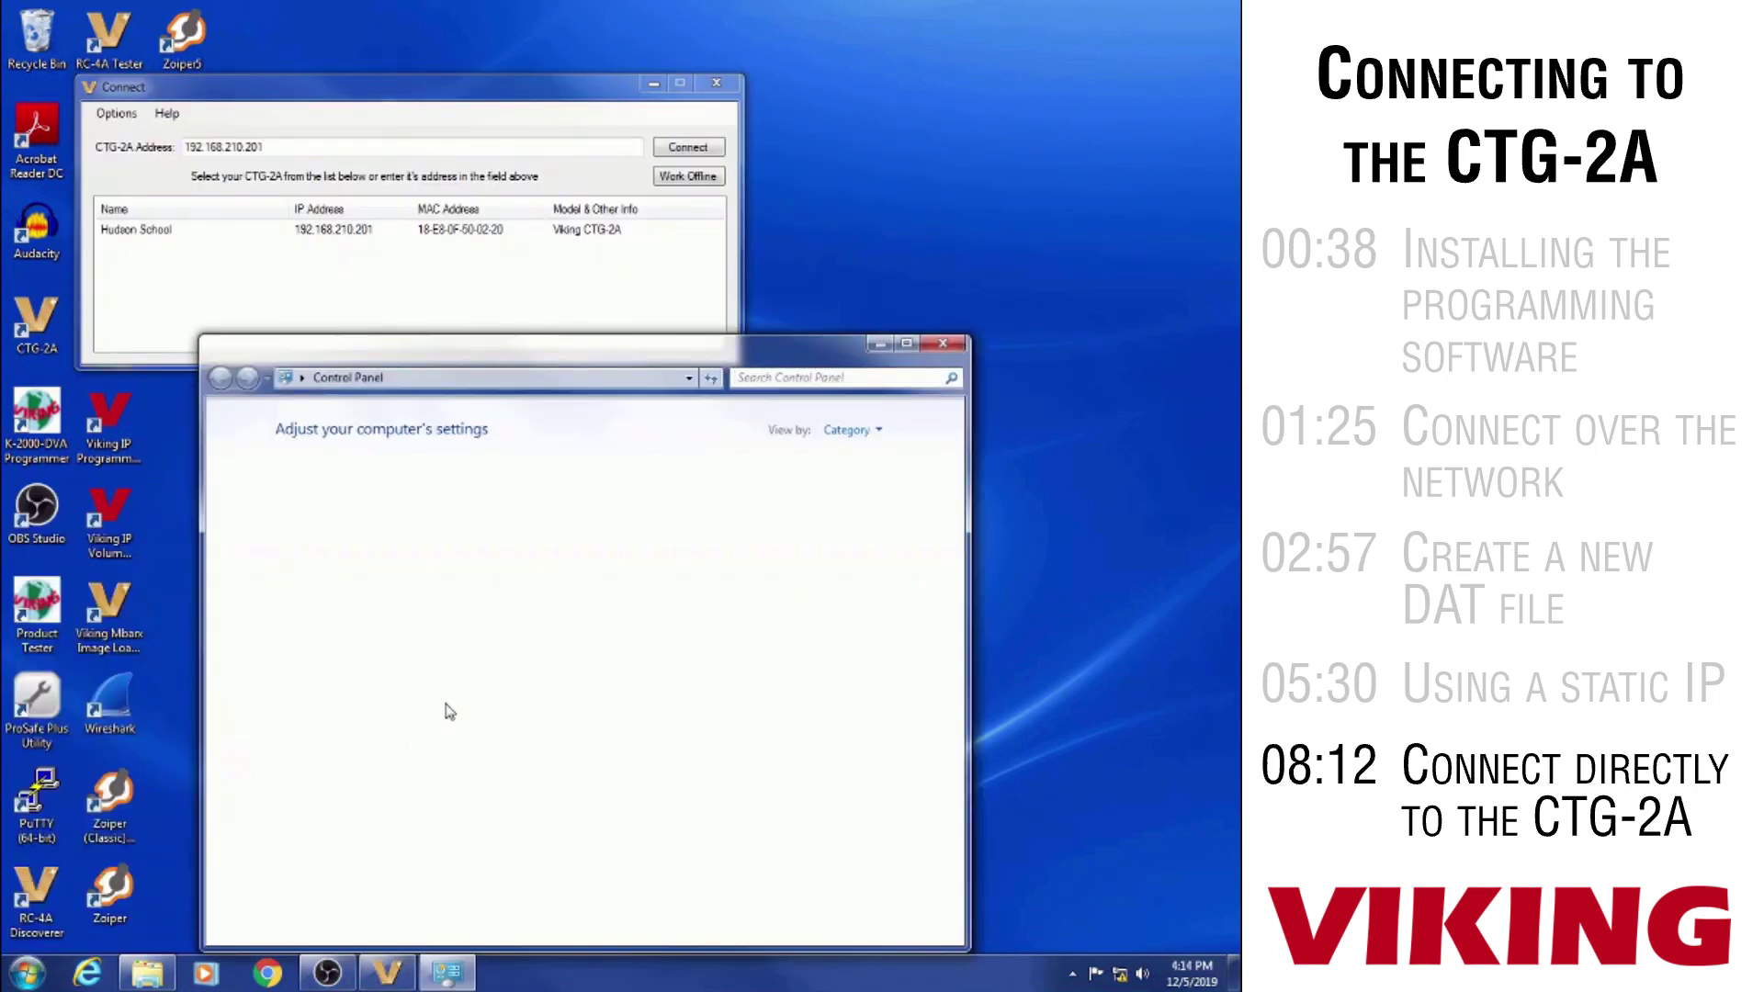
Open the Viking Network adapter's properties via Network and Sharing Center's adapter settings
click(393, 561)
click(514, 419)
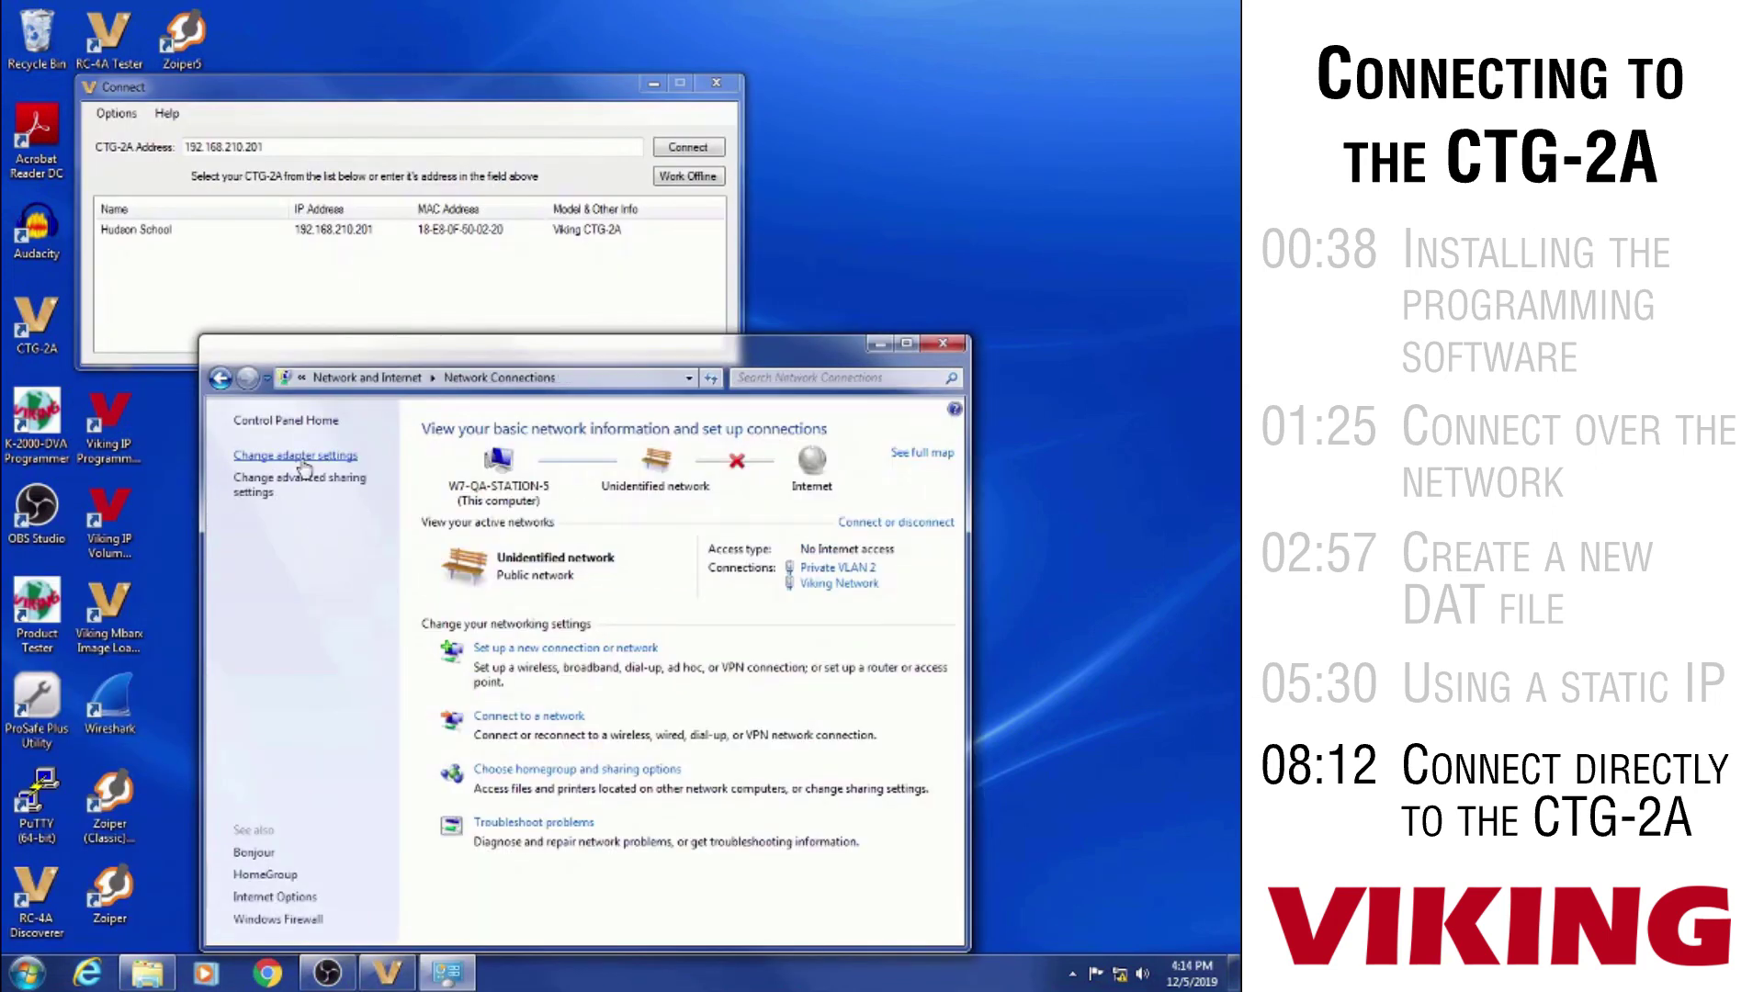
click(294, 457)
right_click(784, 451)
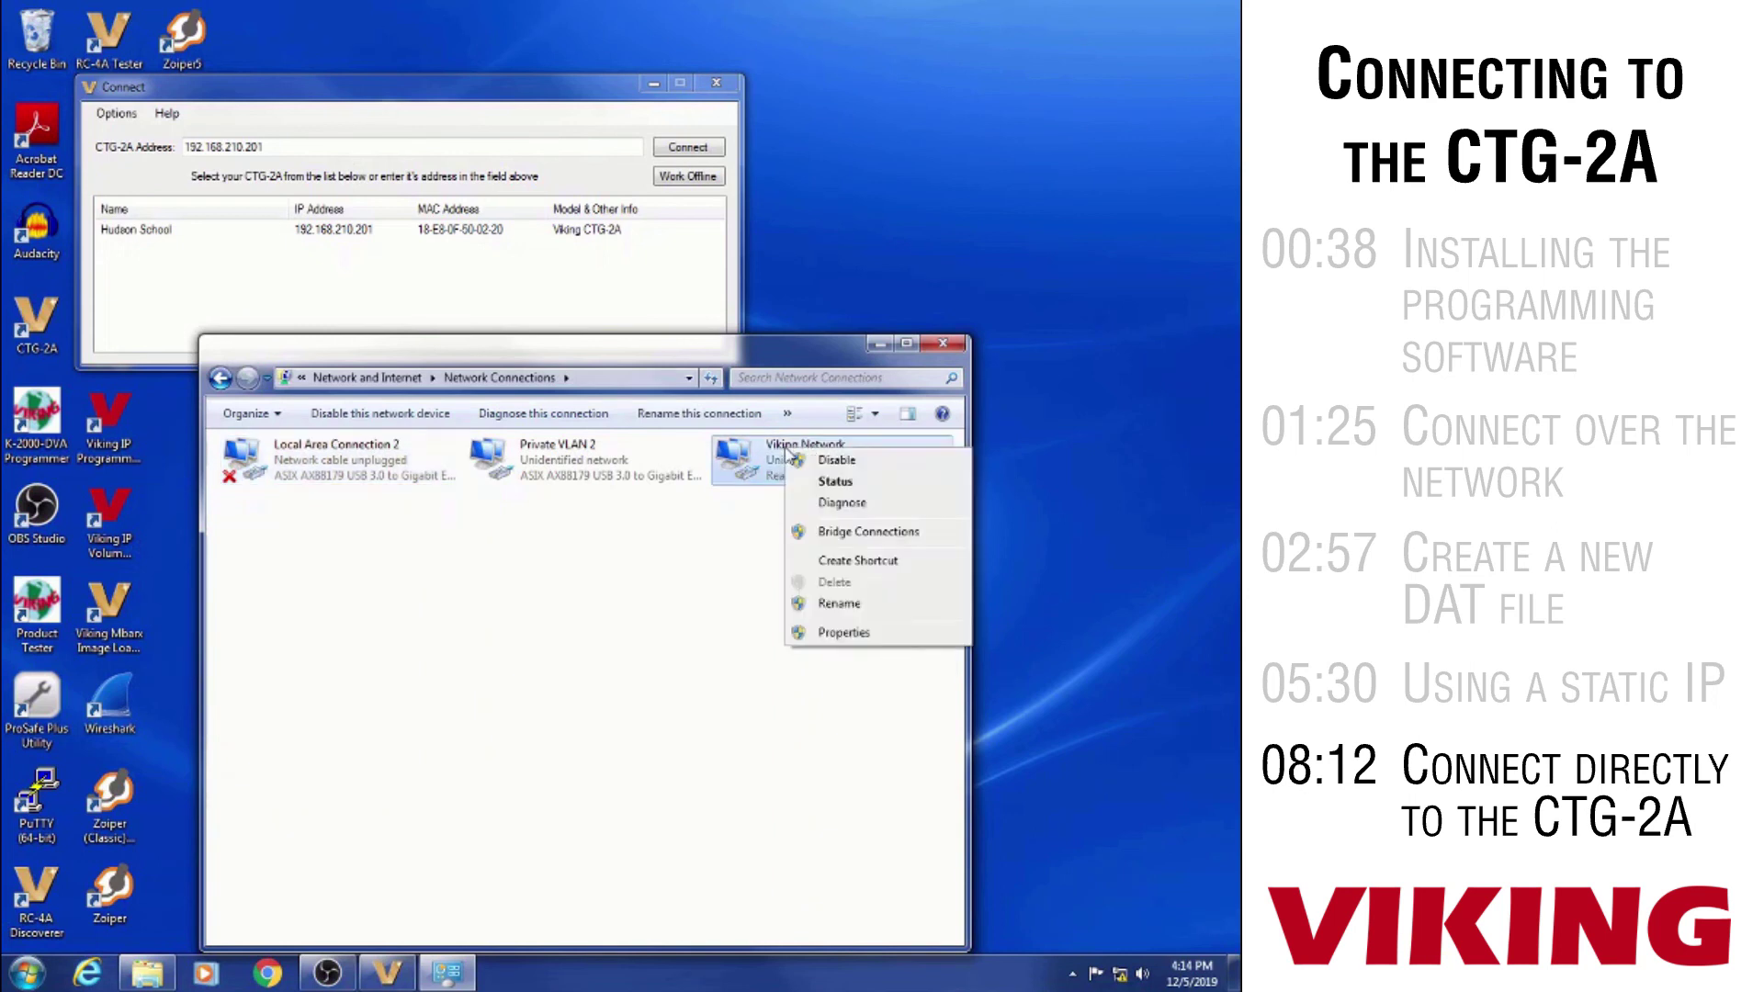
click(830, 640)
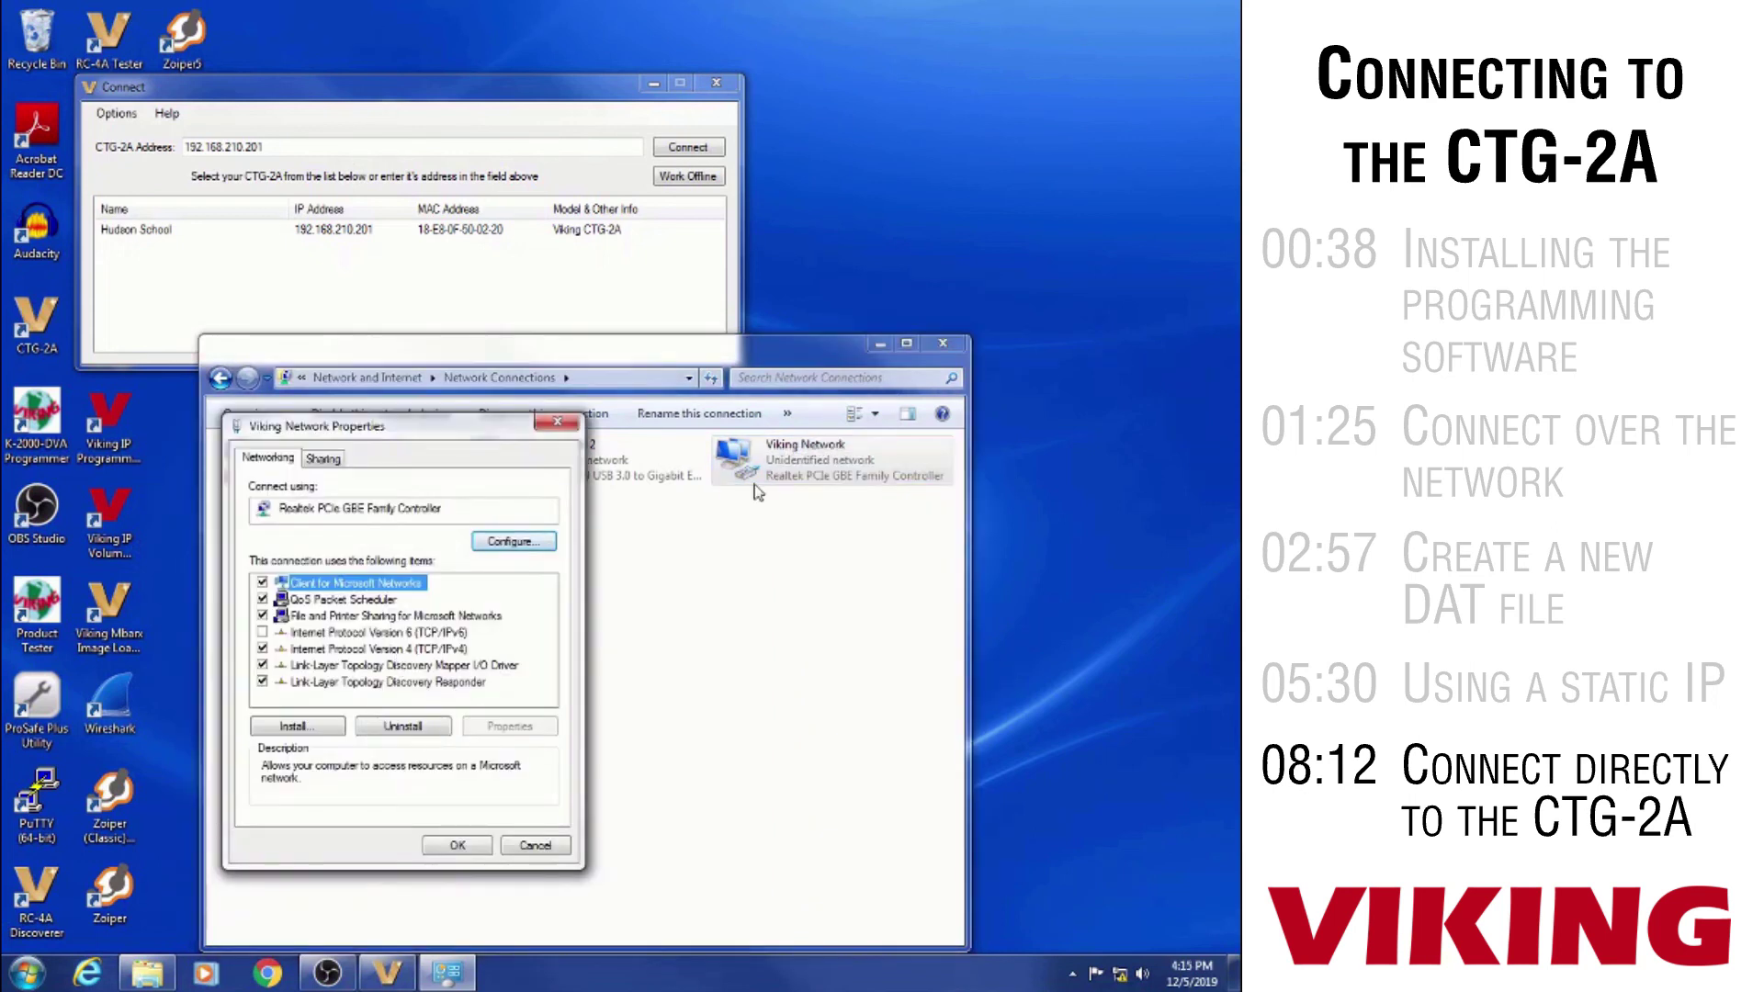
Set the adapter's IPv4 address to 192.168.210.202 with subnet mask 255.255.255.0 and confirm
click(359, 652)
double_click(361, 652)
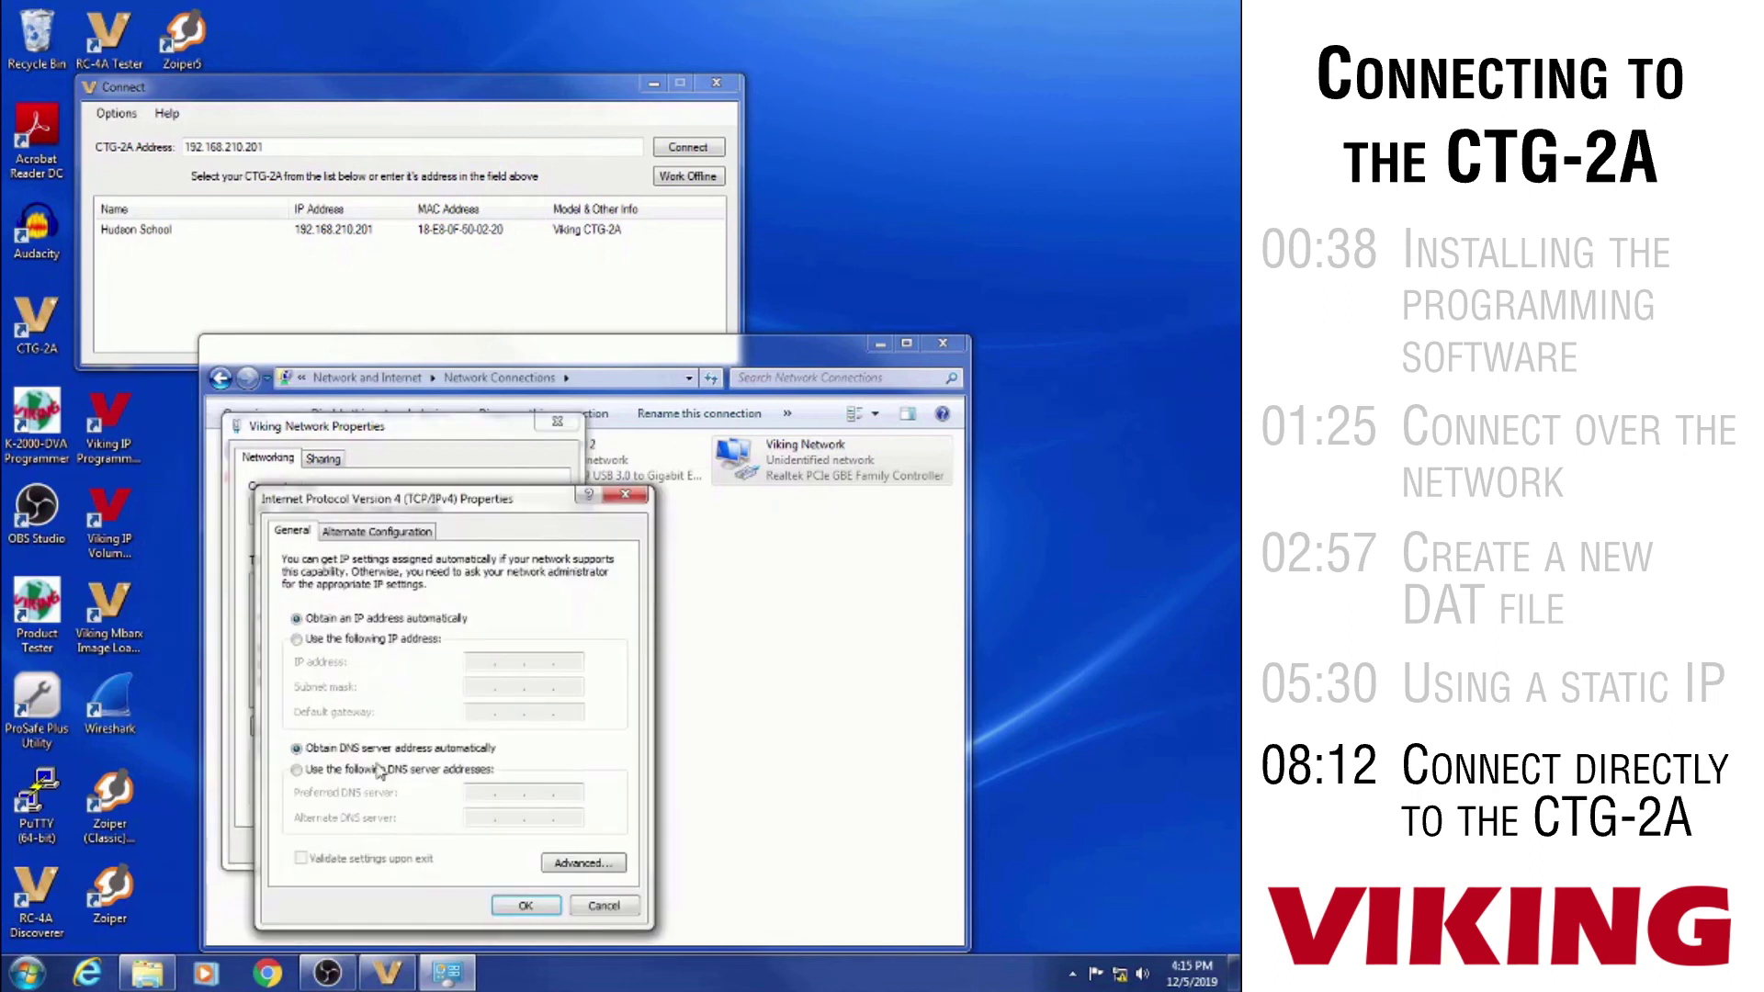
click(296, 640)
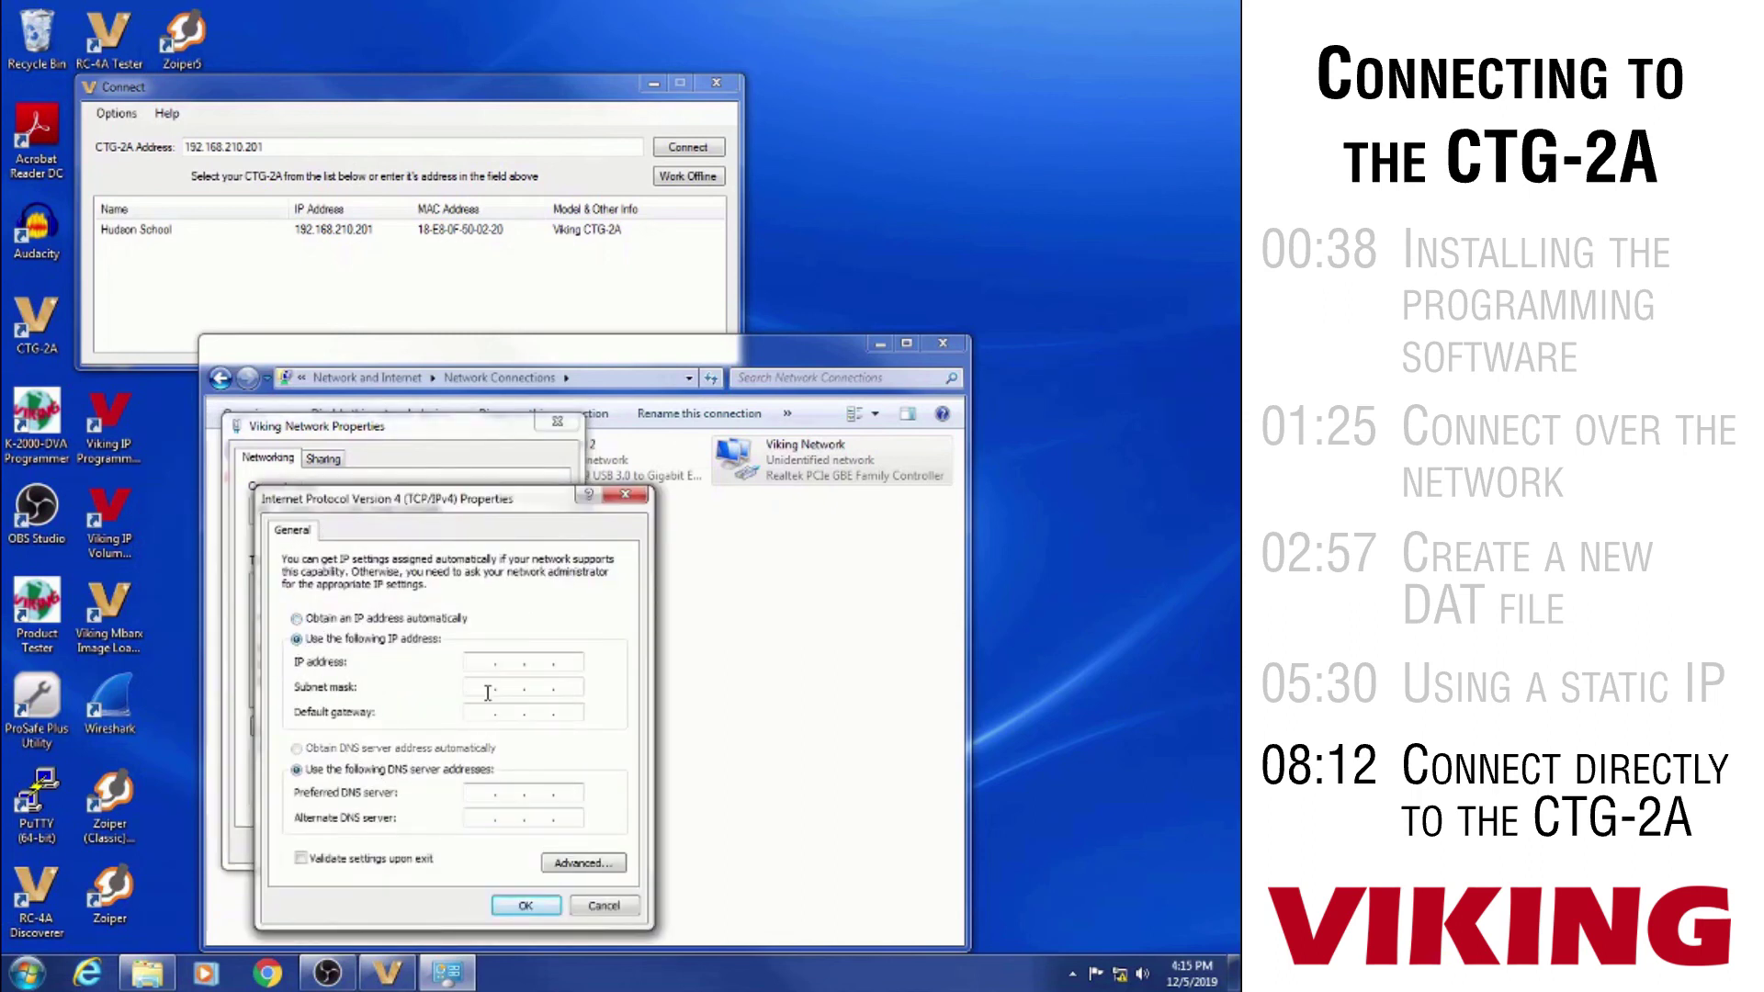
click(487, 661)
text(192 . 168 . 210 . 202)
click(513, 689)
click(524, 905)
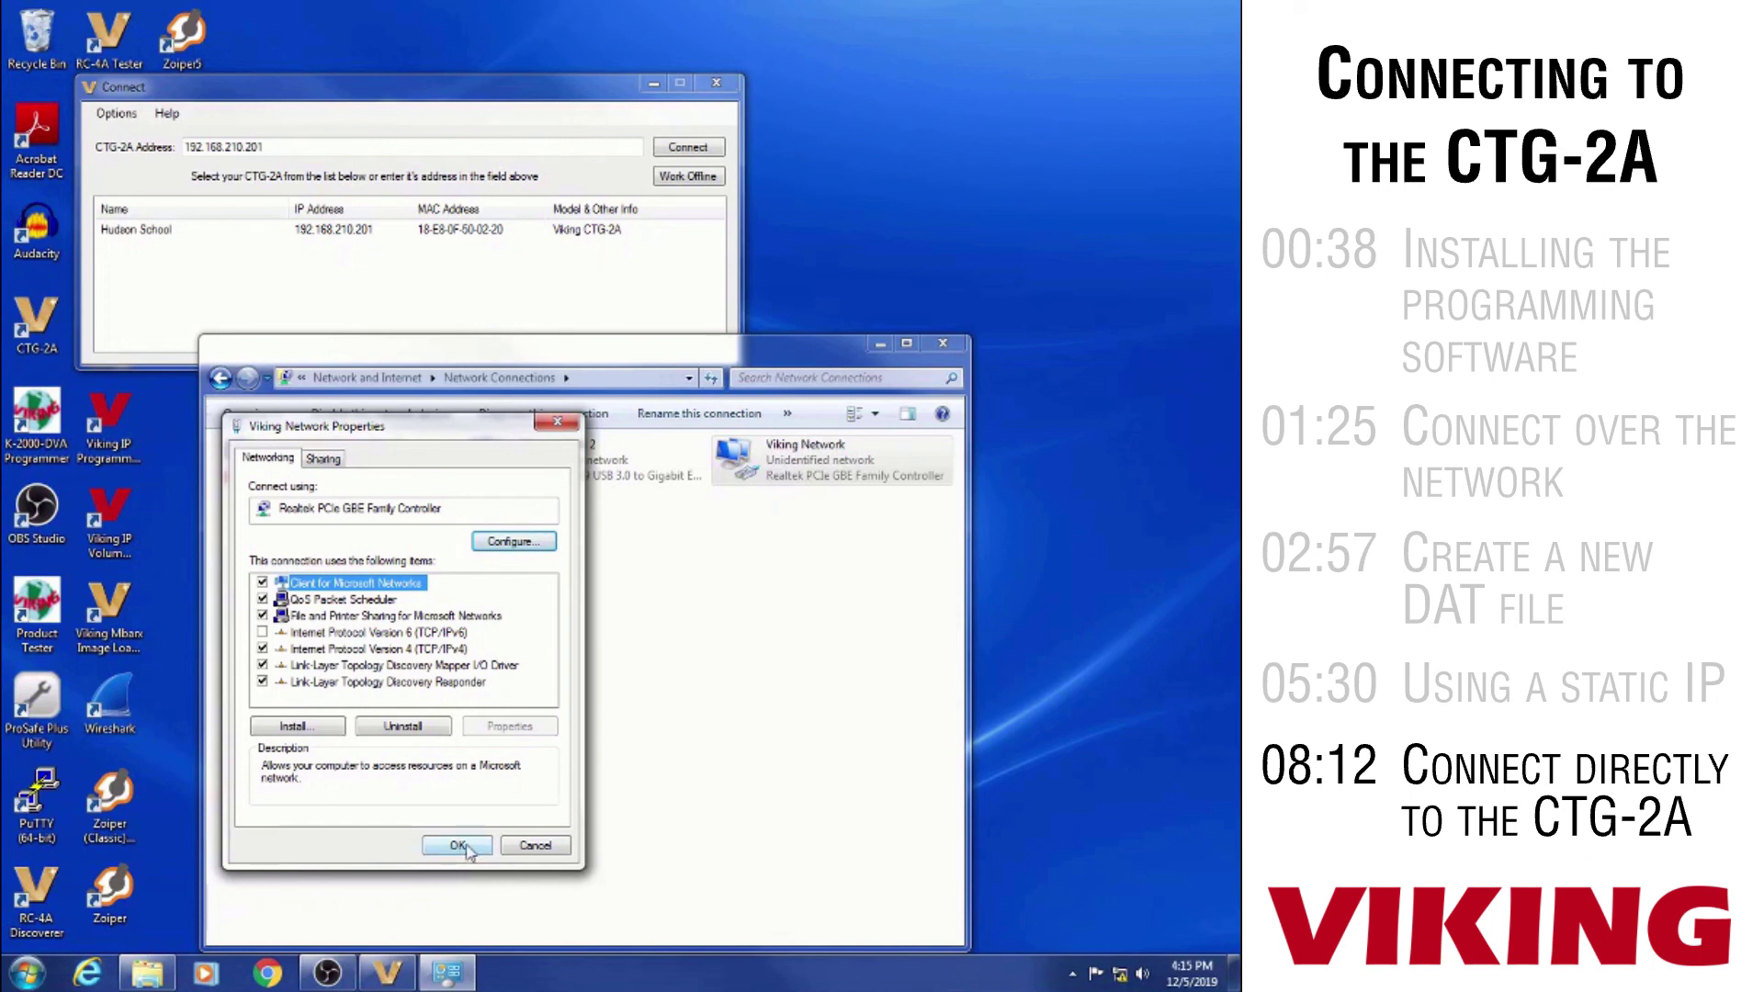
click(457, 845)
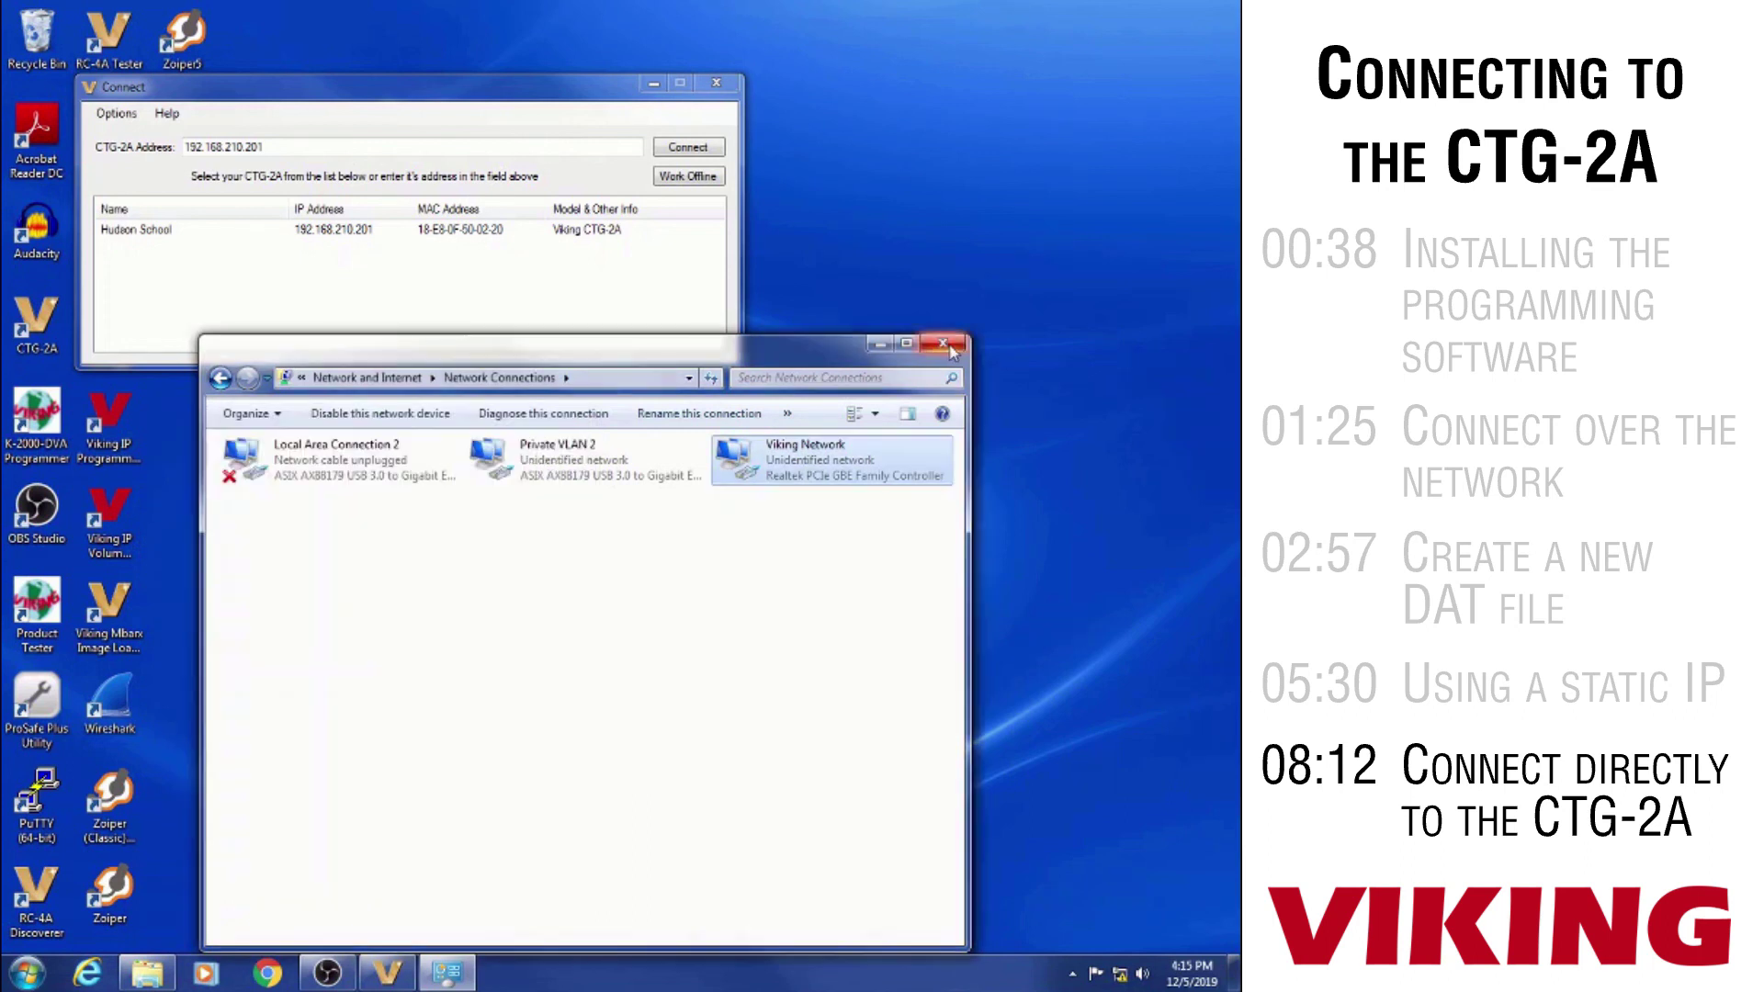
click(943, 343)
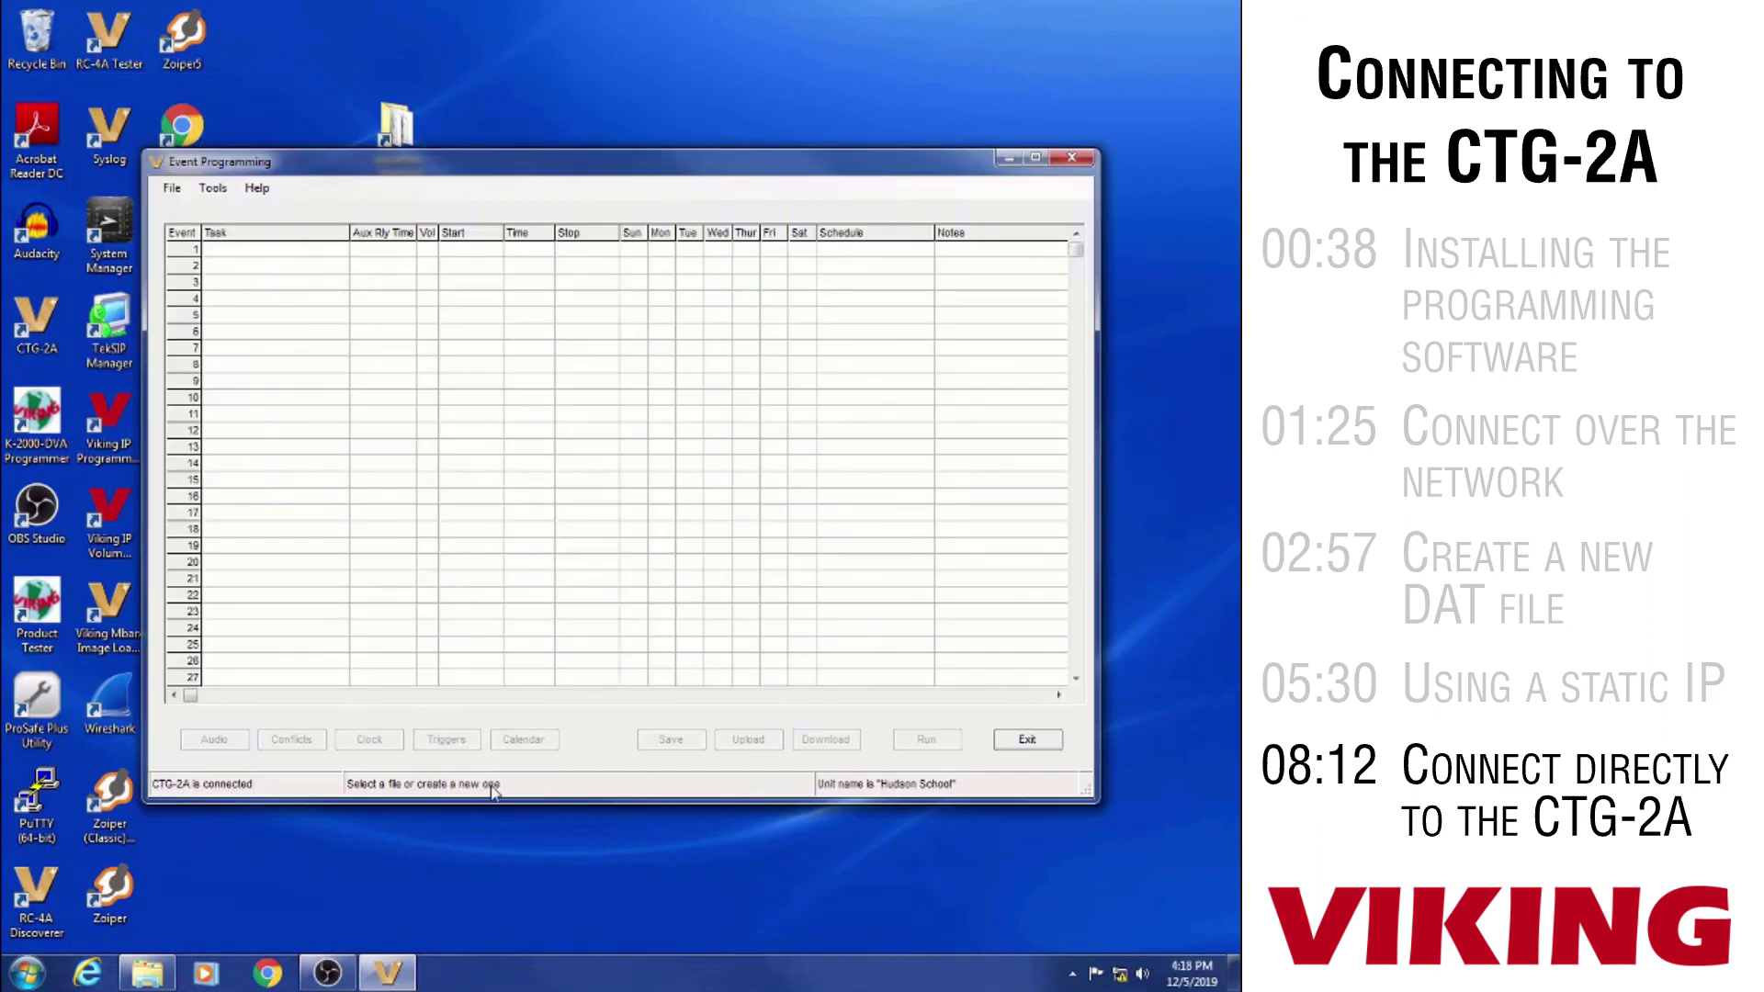
Load the Hudson School.dat schedule file into Event Programming
click(169, 189)
click(197, 229)
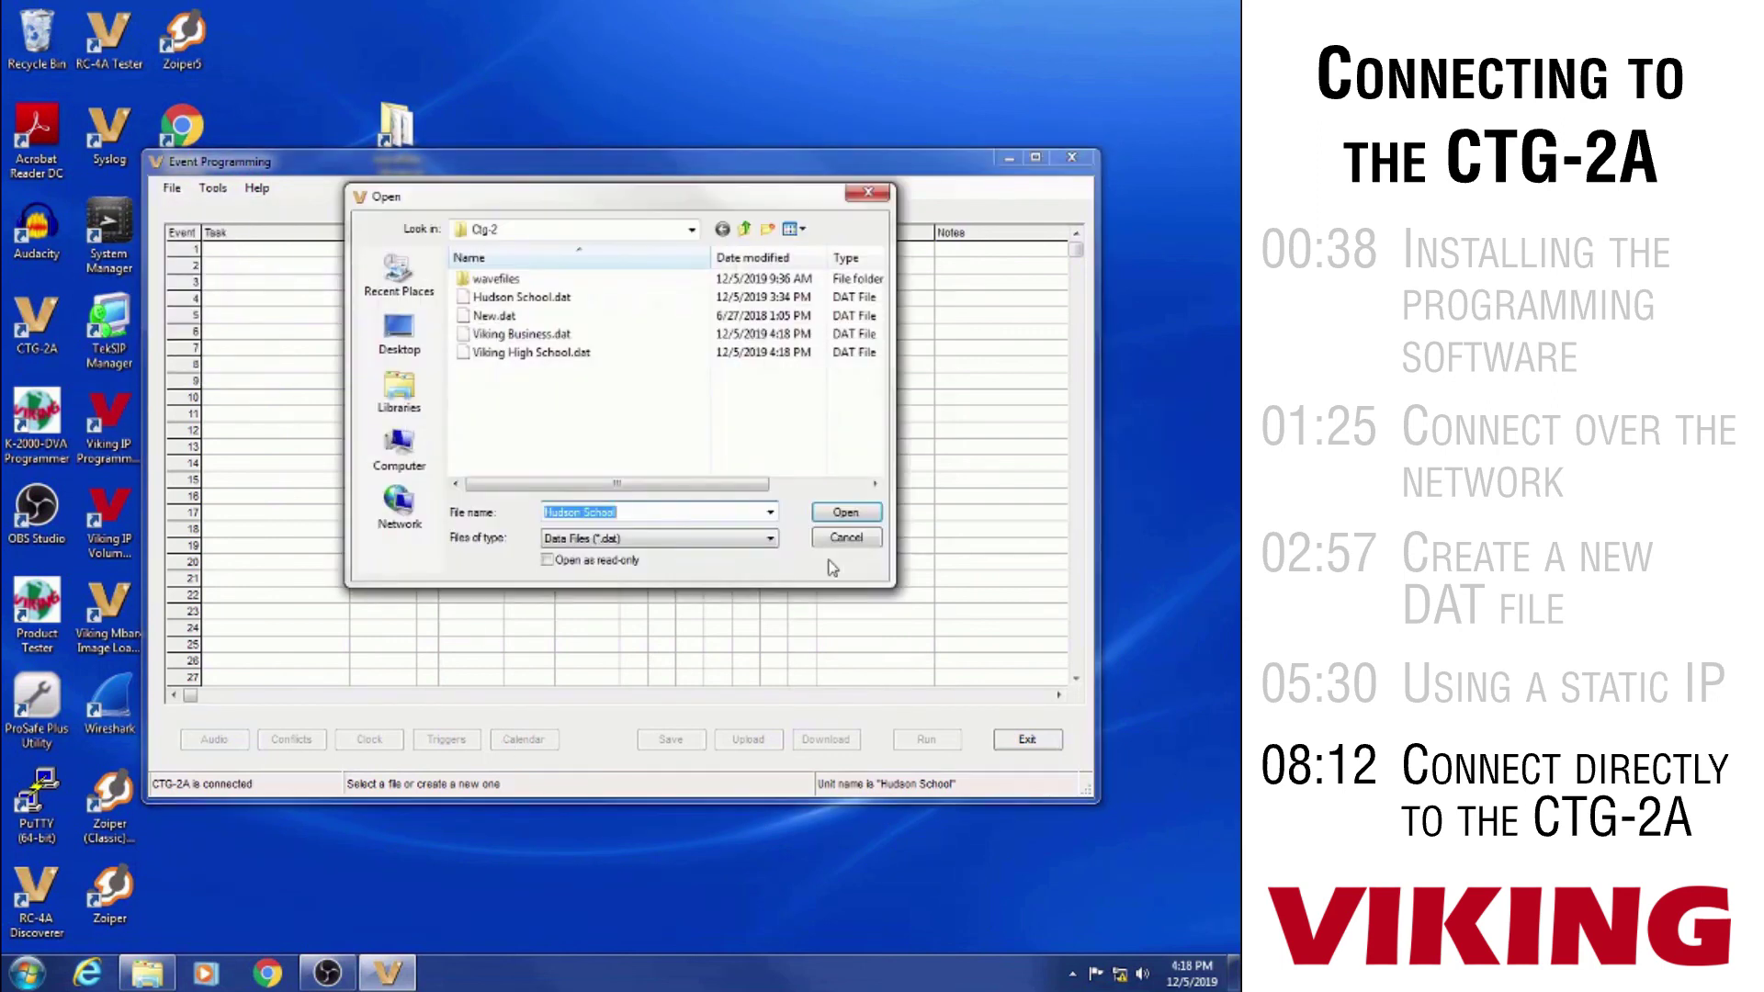
click(847, 513)
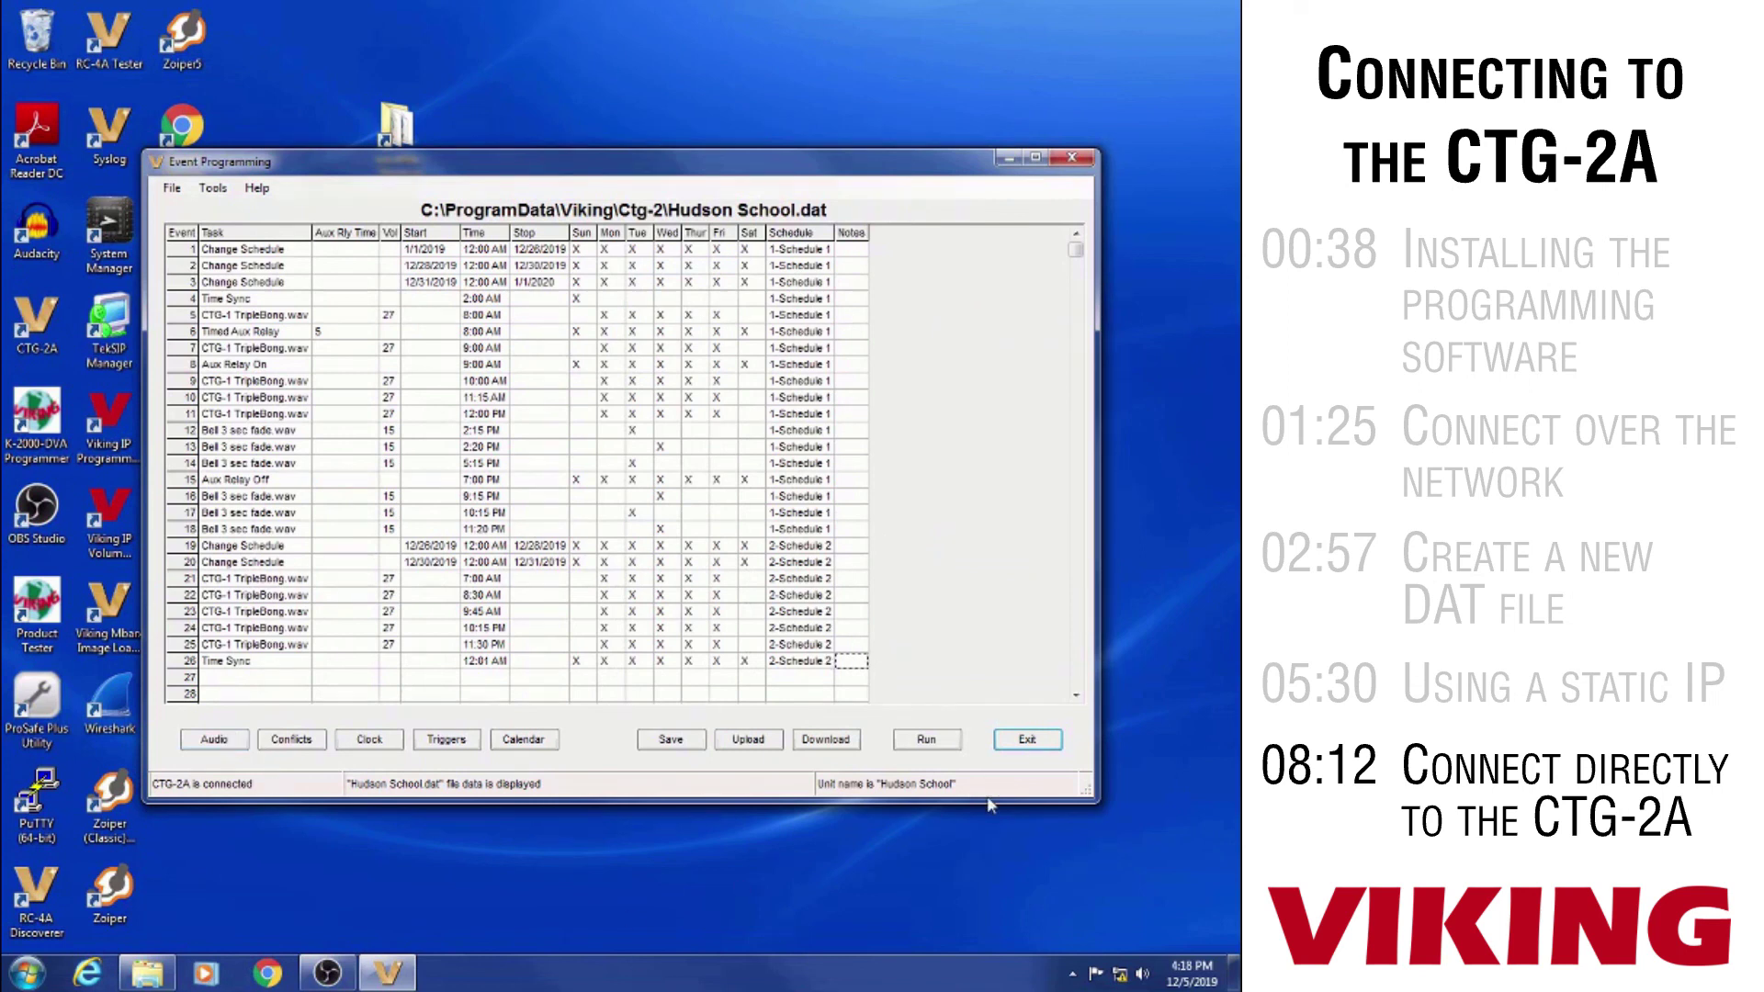
Upload the schedule to the CTG-2A and start it with automatic schedule switching
click(755, 740)
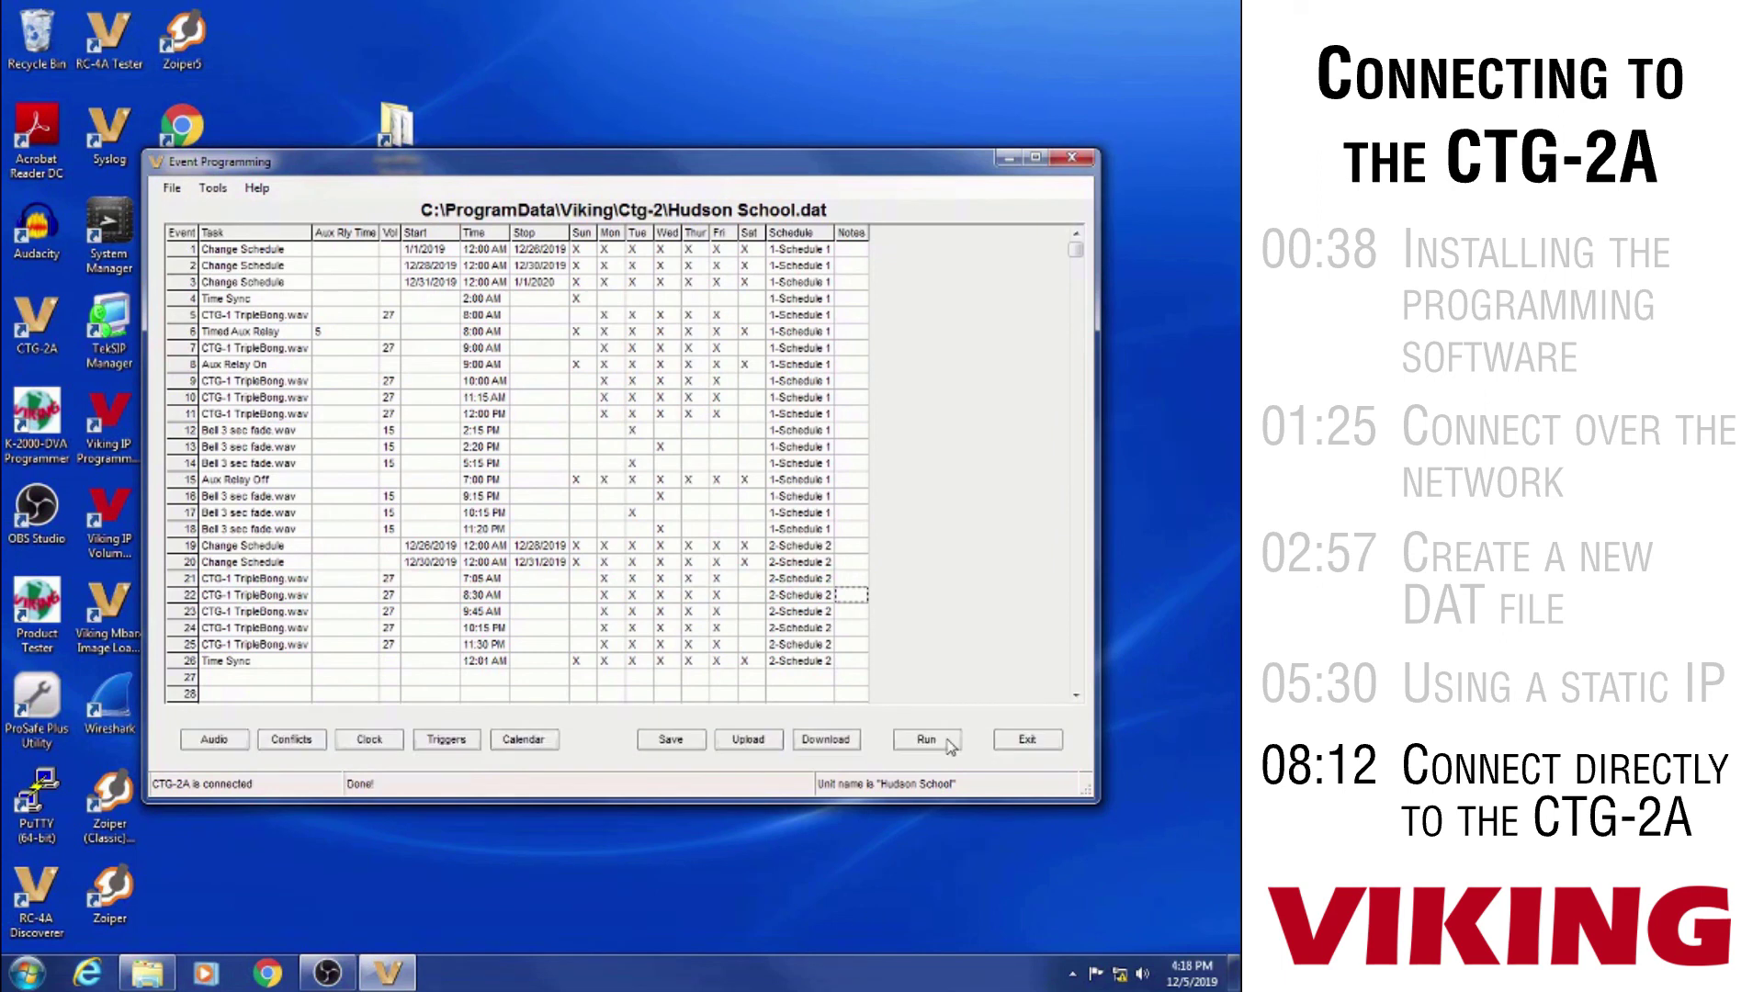
click(926, 741)
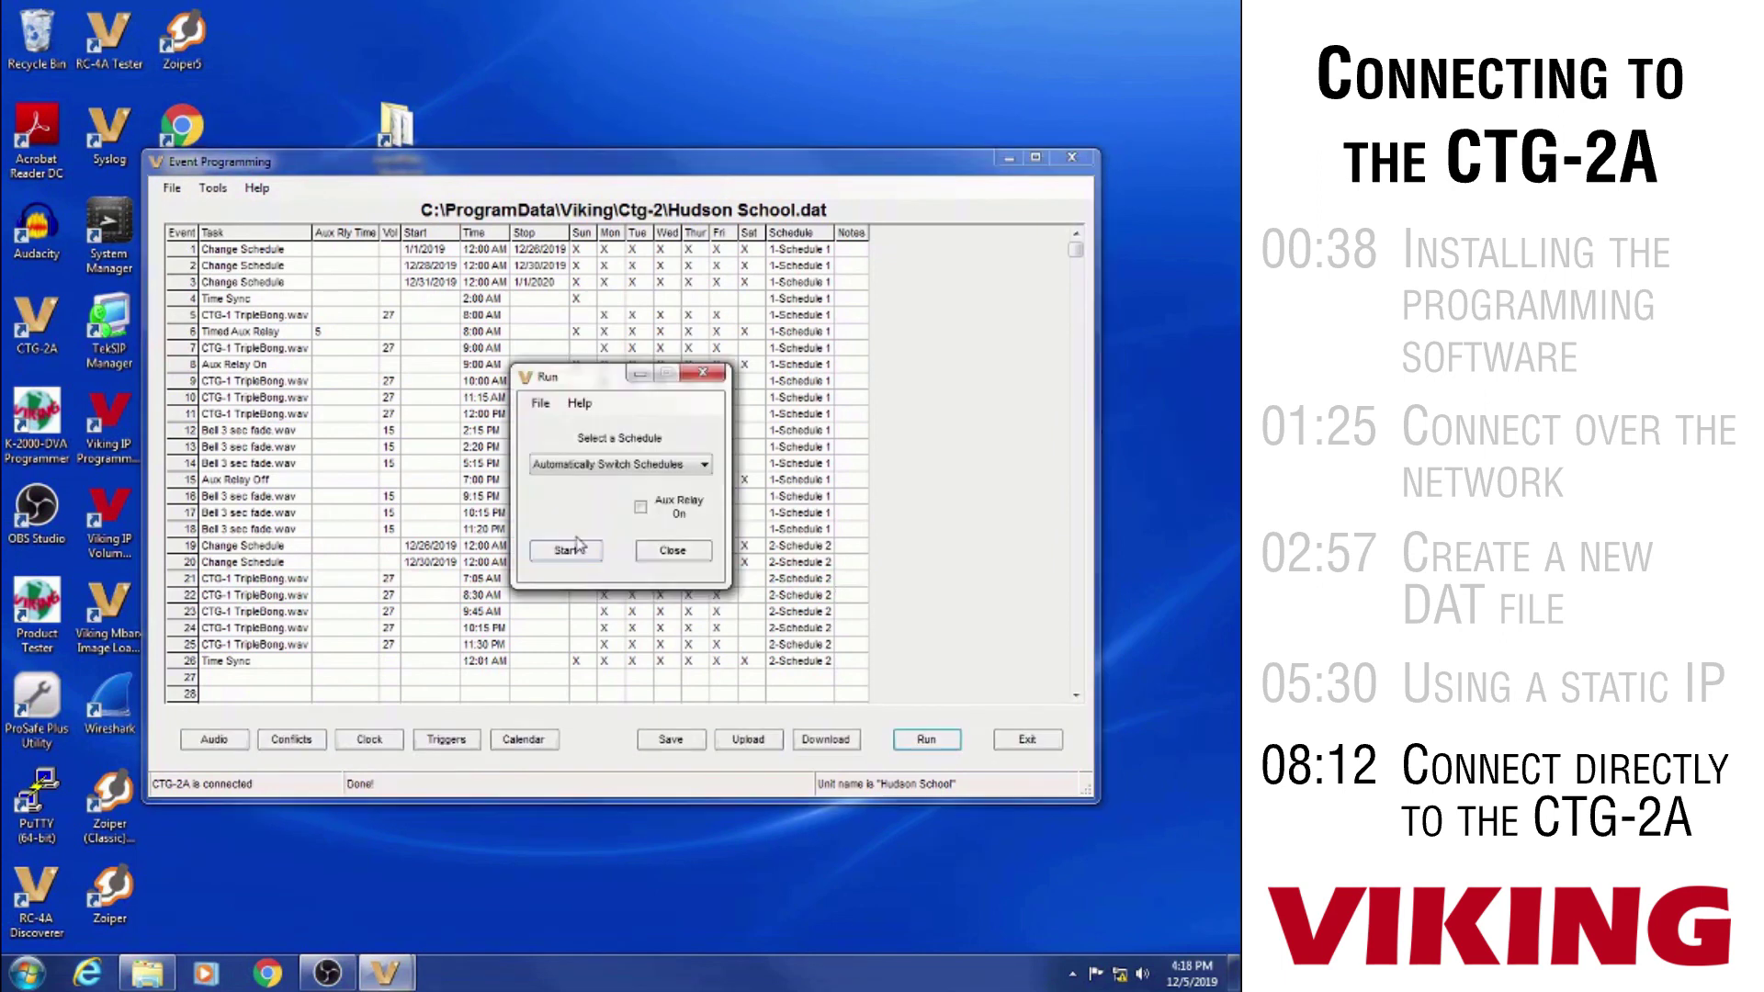
click(579, 550)
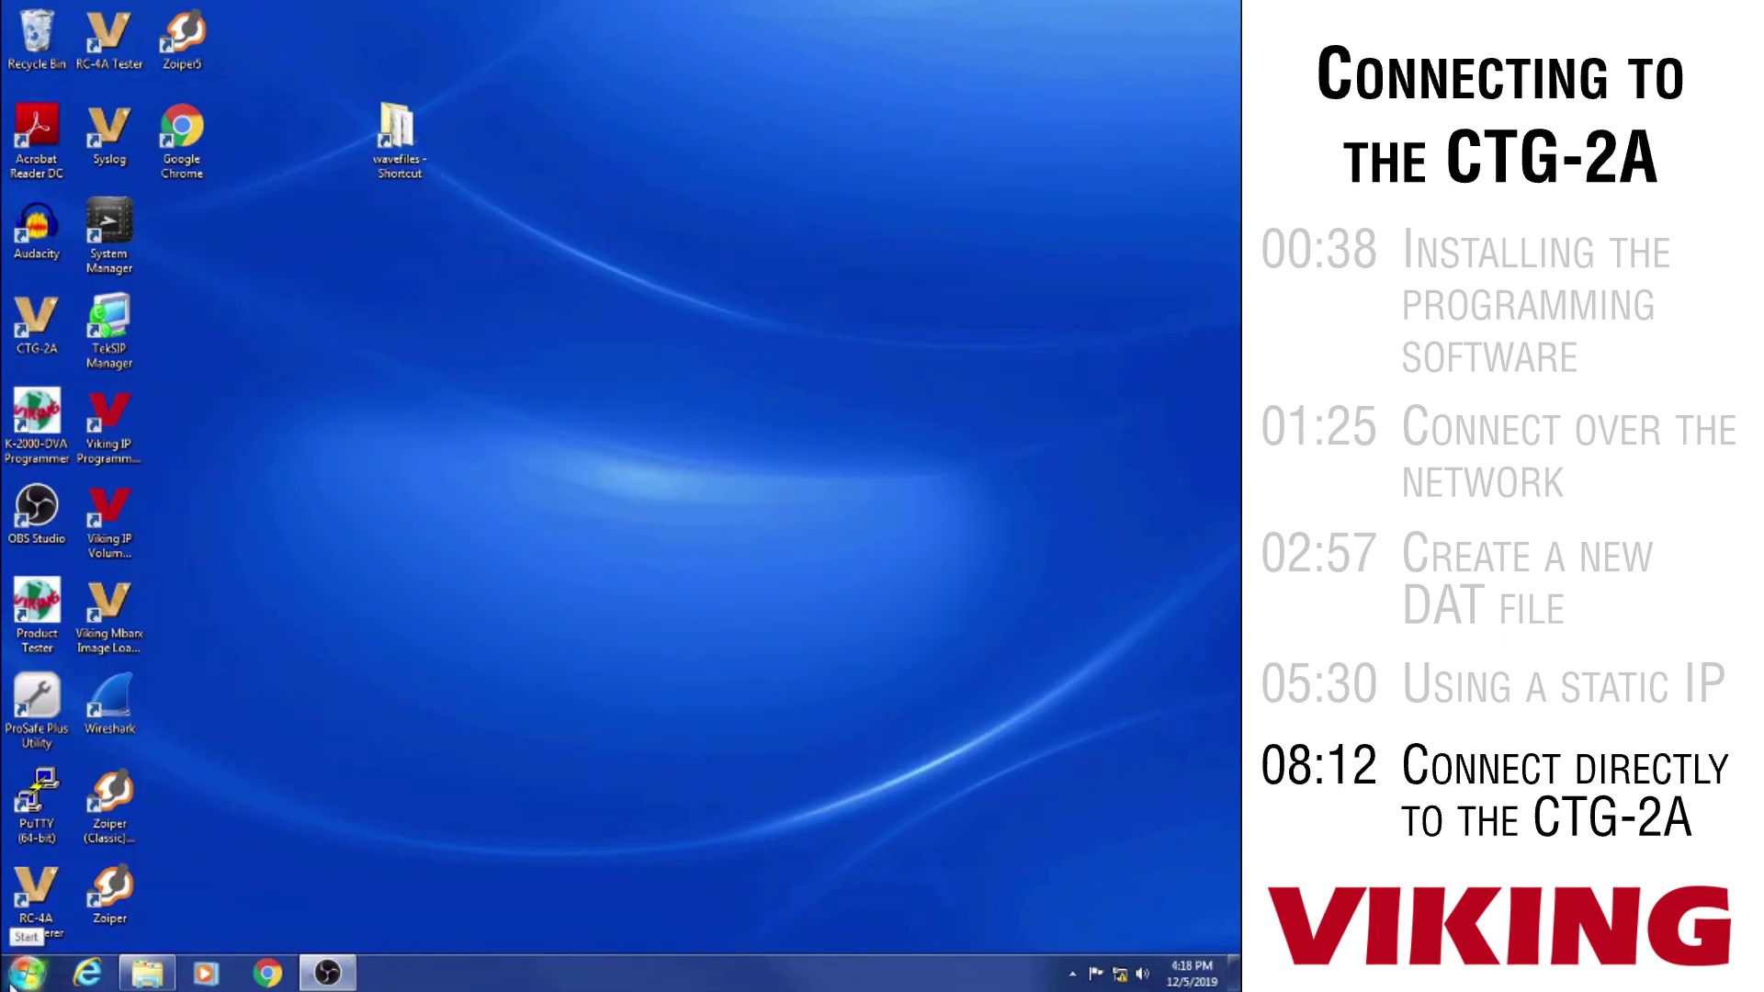